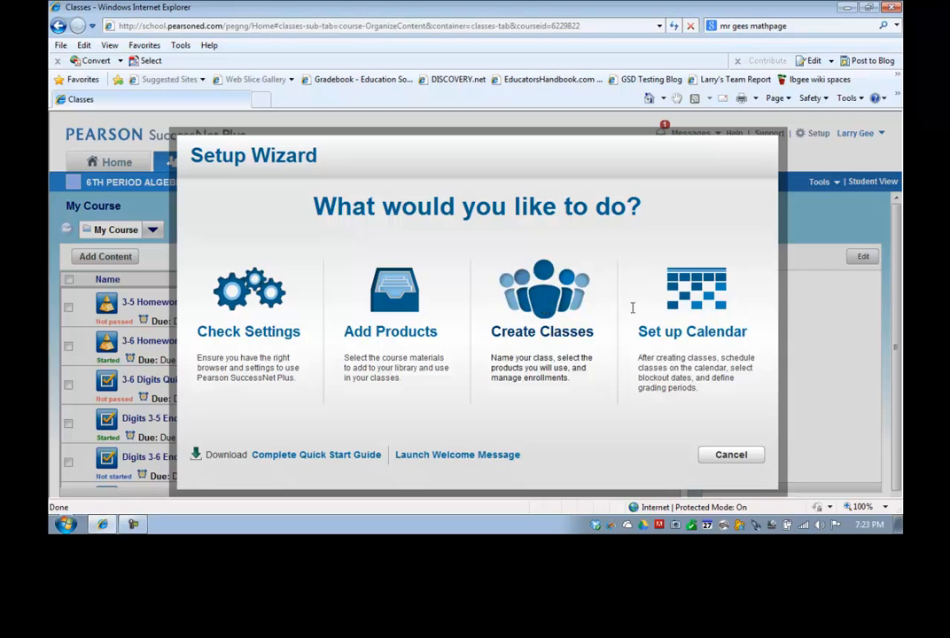
# Start the calendar setup and accept the general preferences and class schedule to reach the important dates.
pyautogui.click(702, 298)
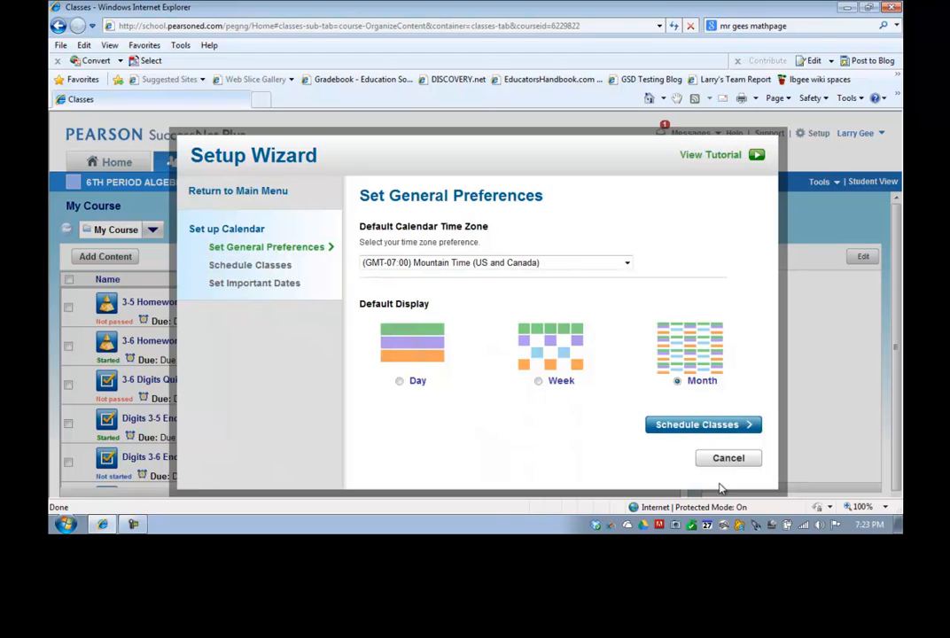
pyautogui.click(703, 426)
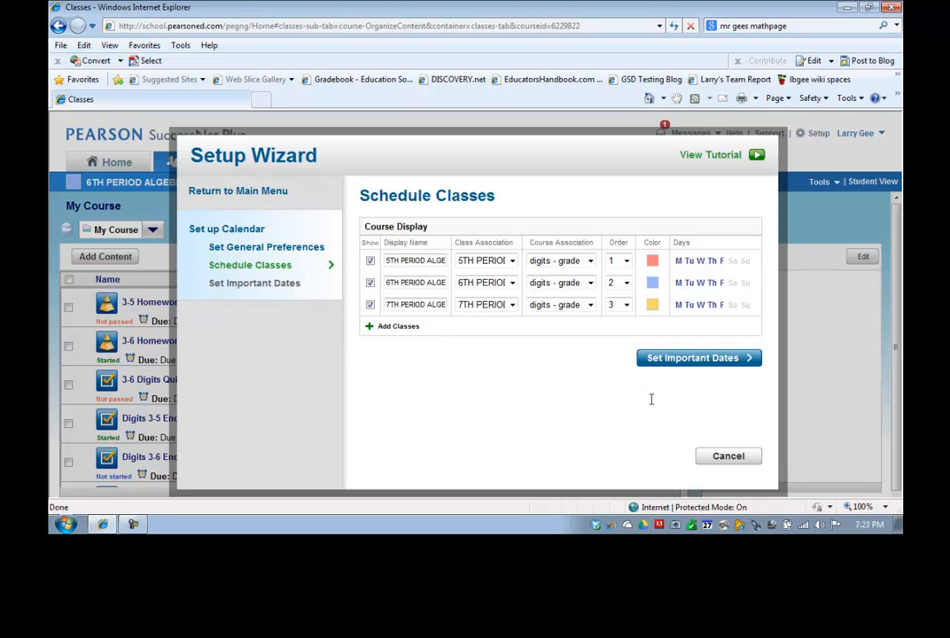
pyautogui.click(679, 359)
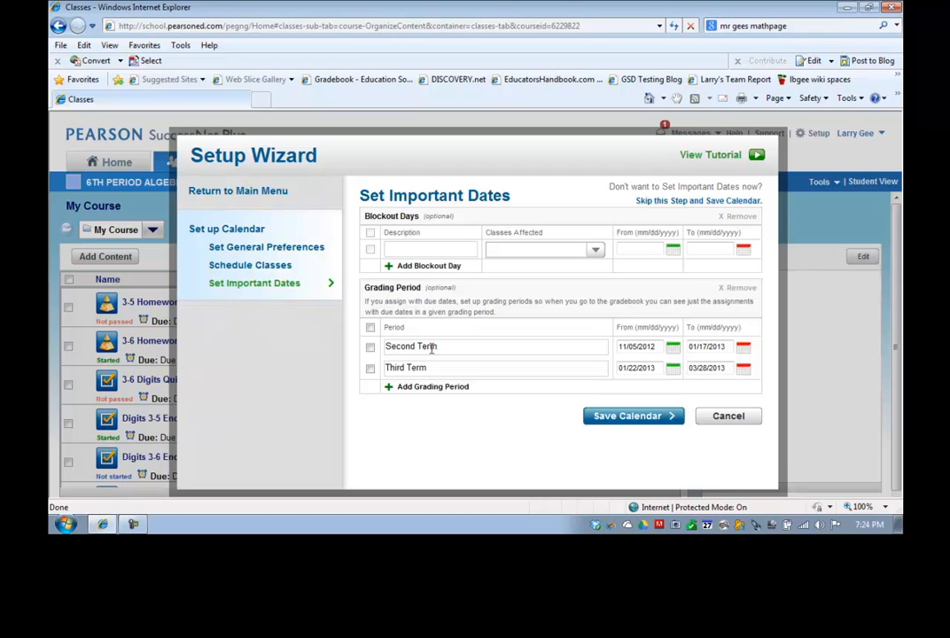
# Add a grading period named Fourth Term with a start date of 04/08/2013.
pyautogui.click(389, 387)
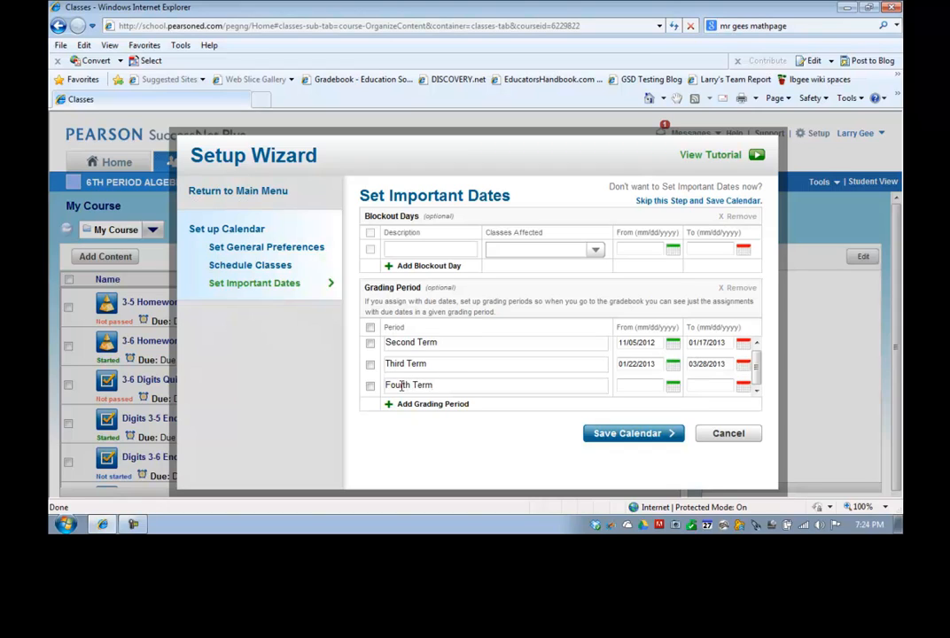
pyautogui.click(674, 385)
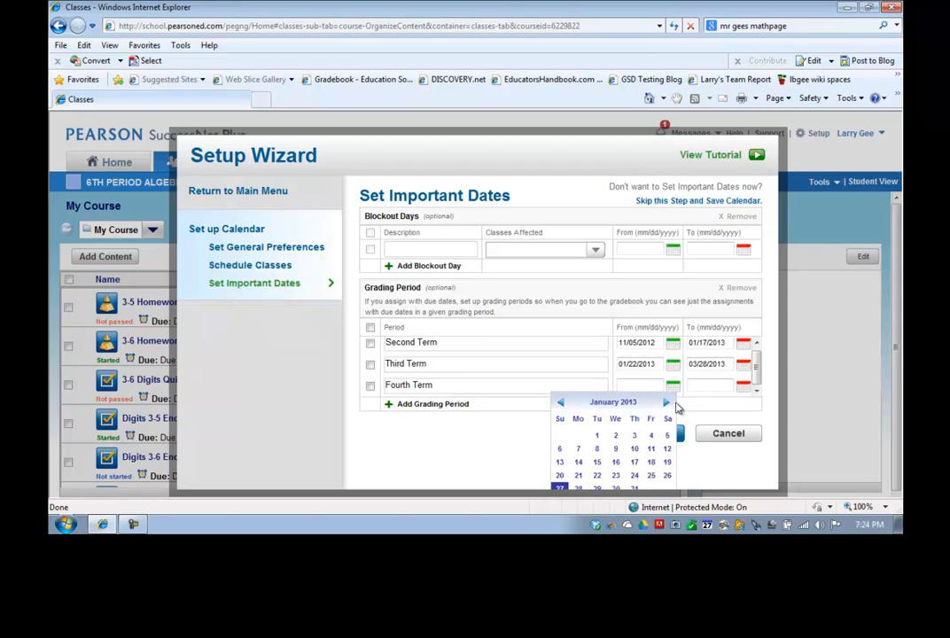
pyautogui.click(666, 402)
pyautogui.click(666, 402)
pyautogui.click(667, 402)
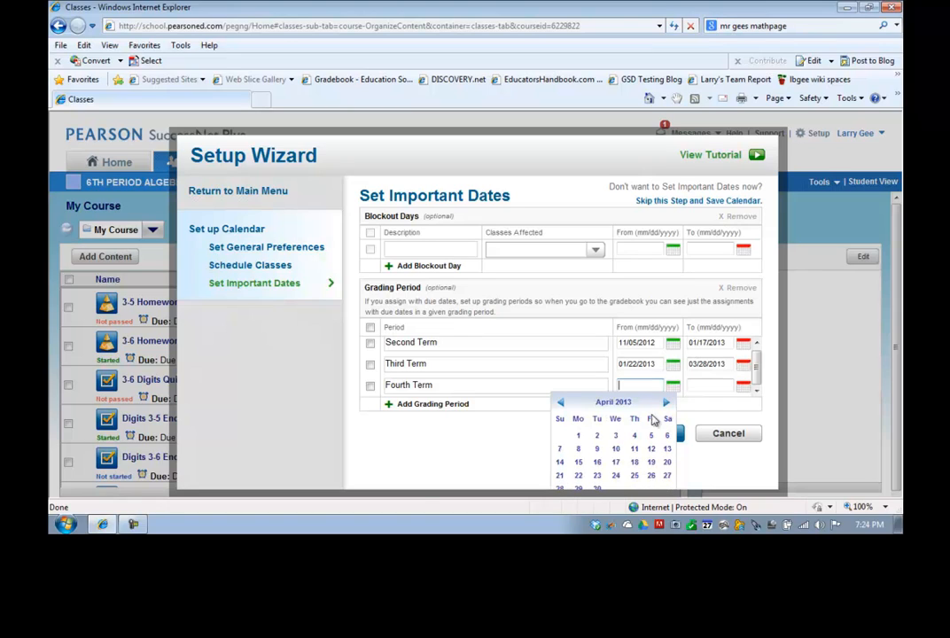
pyautogui.click(578, 448)
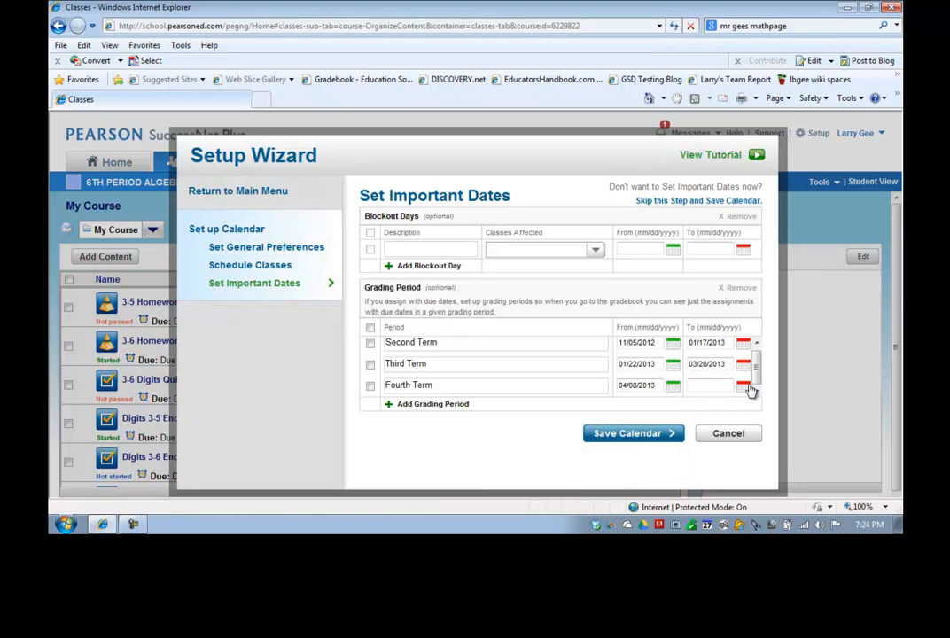
# Set the Fourth Term's end date to 06/06/2013 and save the calendar, exiting the Setup Wizard.
pyautogui.click(747, 387)
pyautogui.click(738, 403)
pyautogui.click(738, 403)
pyautogui.click(738, 403)
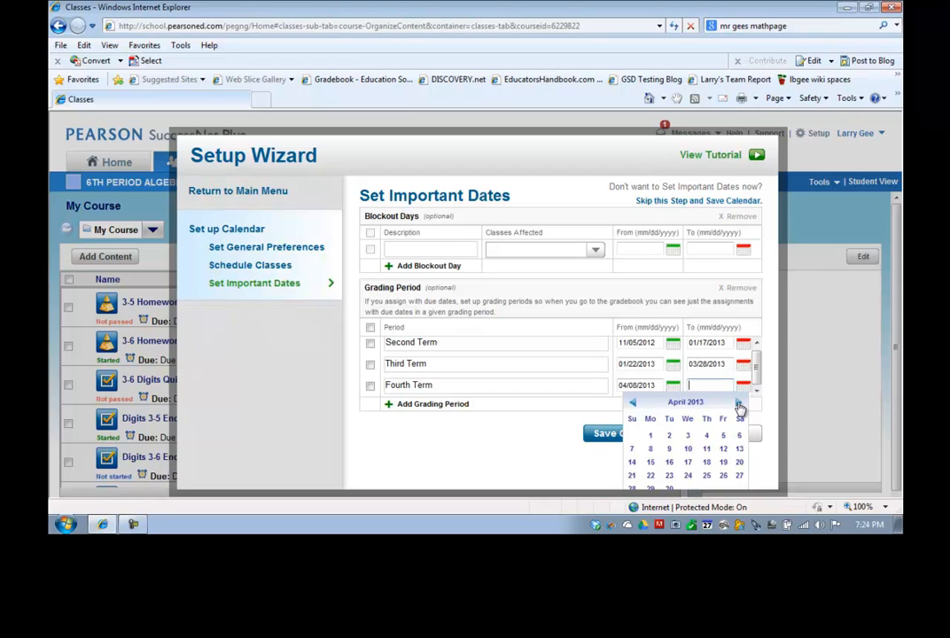
pyautogui.click(738, 403)
pyautogui.click(738, 403)
pyautogui.click(706, 448)
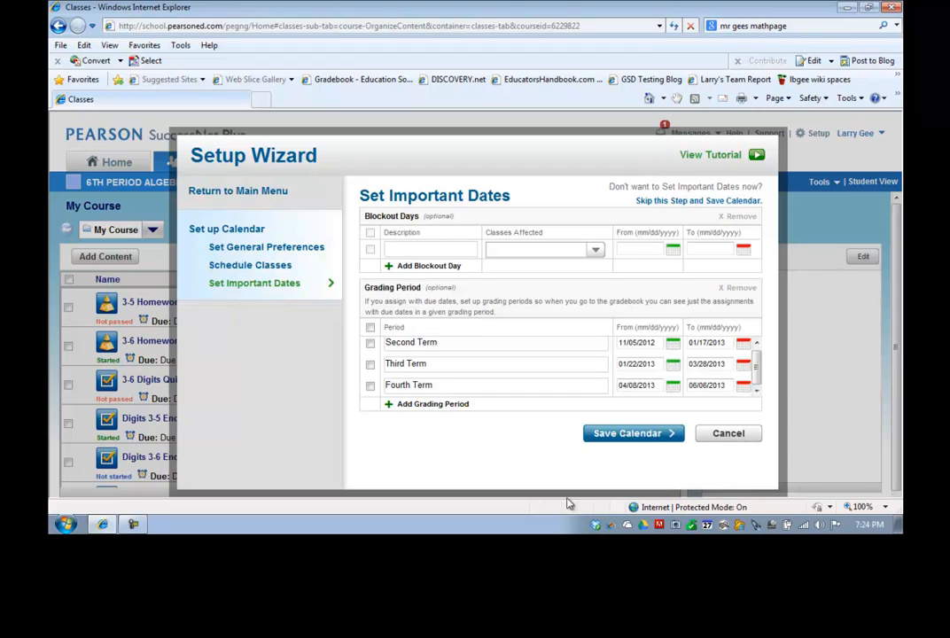
pyautogui.click(620, 436)
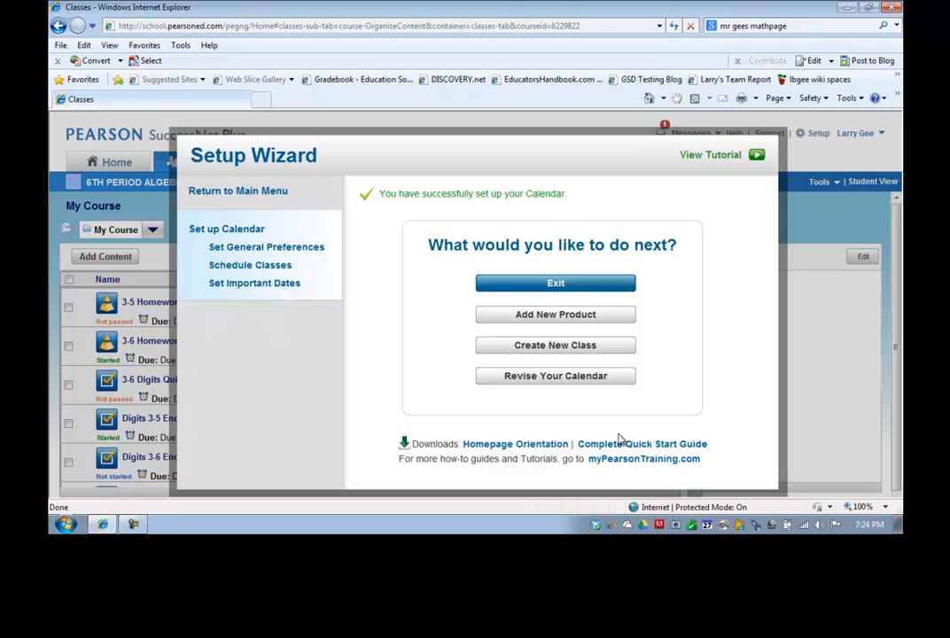
pyautogui.click(554, 289)
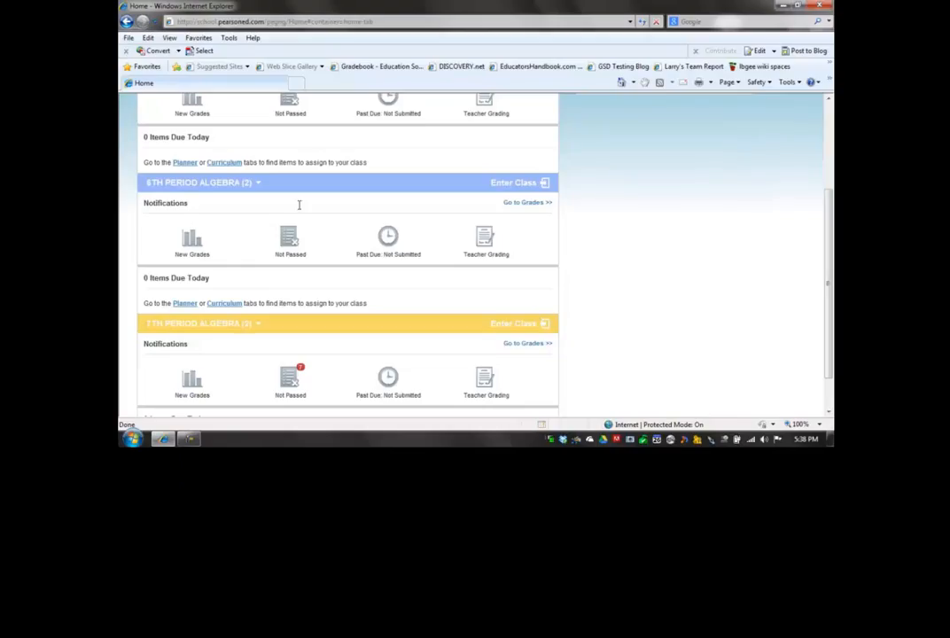
# Open the enrollments of the 6th Period Algebra class and show the available actions for the second student on the roster.
pyautogui.click(258, 182)
pyautogui.scroll(3, 266, 150)
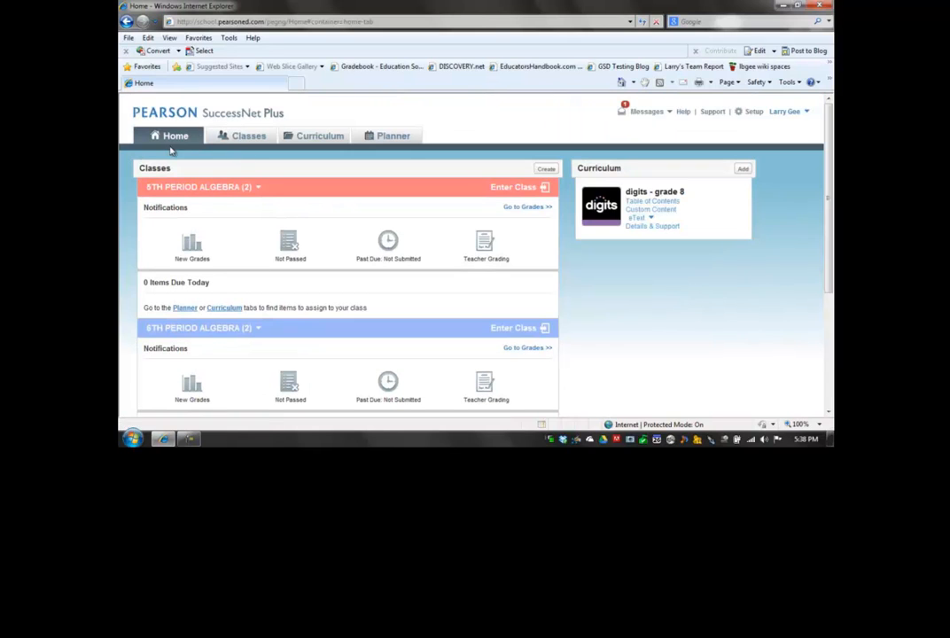
pyautogui.scroll(-3, 207, 257)
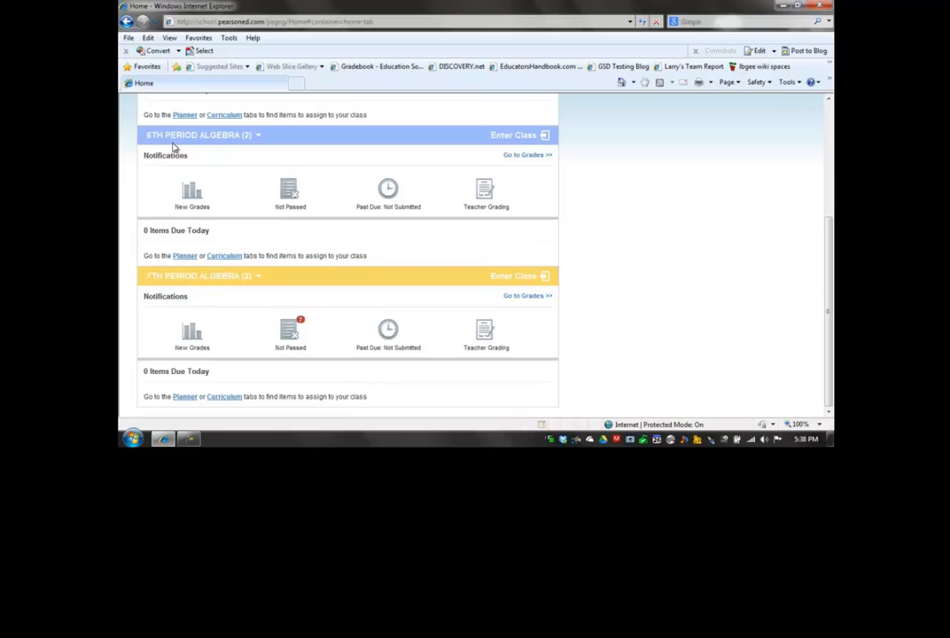
pyautogui.click(258, 138)
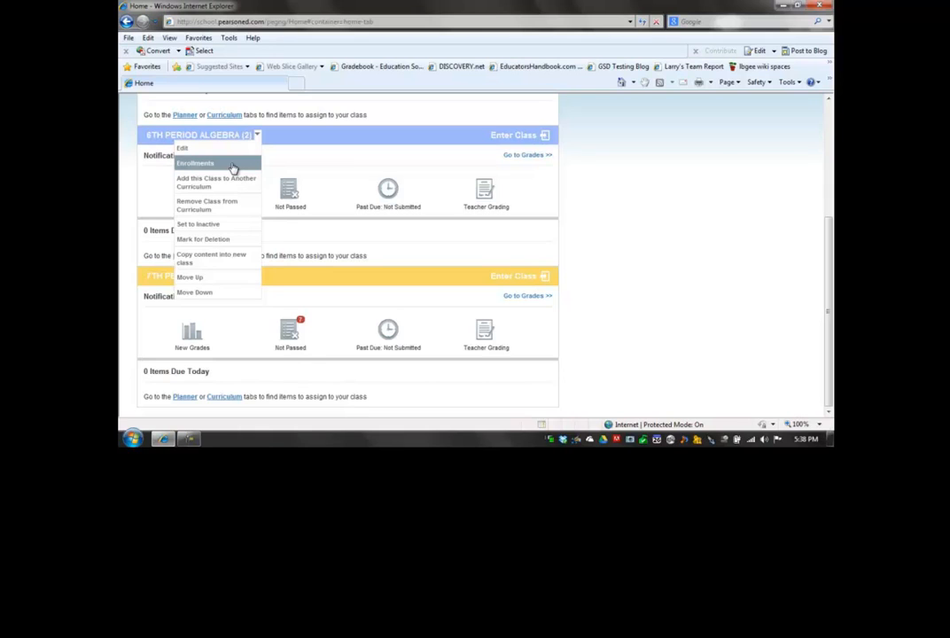
pyautogui.click(233, 166)
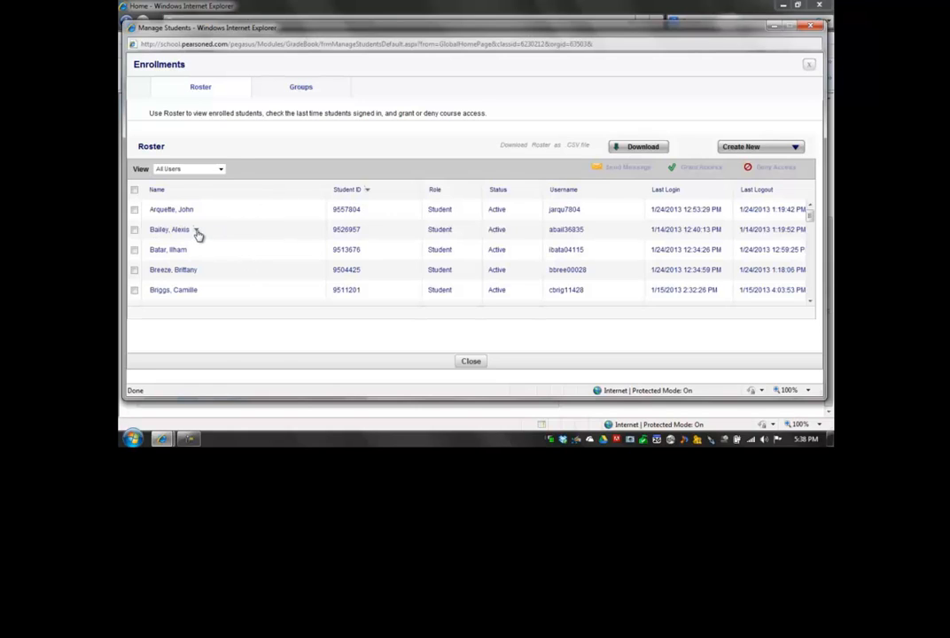
pyautogui.click(196, 231)
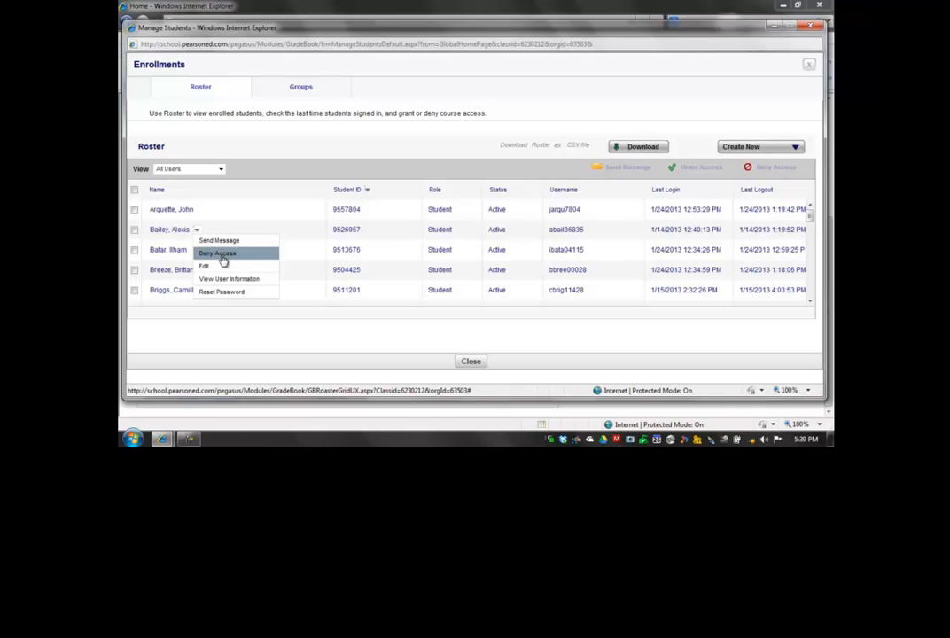
# Download the class roster as a CSV file named RosterUser6th in the Downloads folder, replacing the existing file.
pyautogui.click(638, 148)
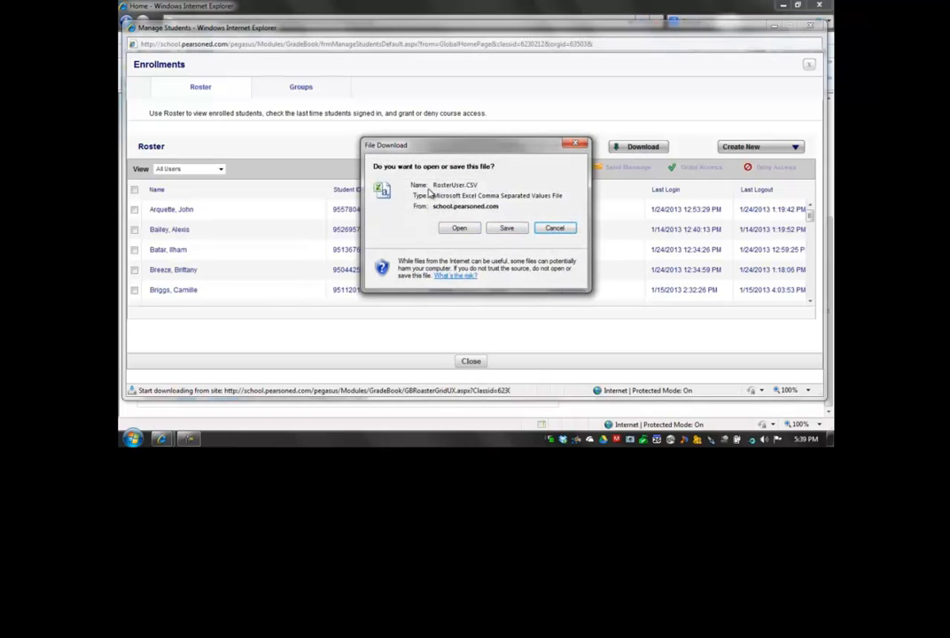
pyautogui.click(507, 229)
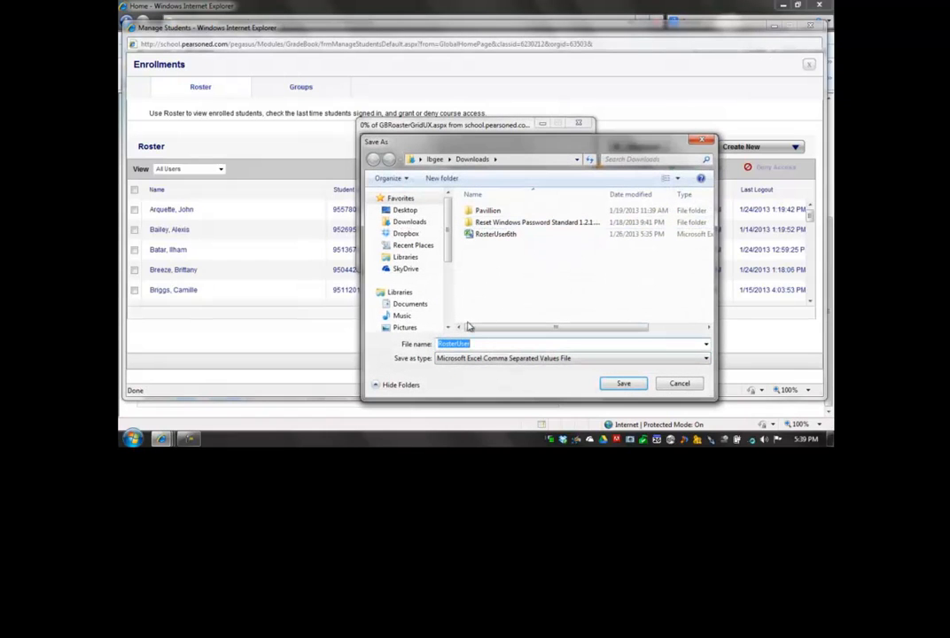
pyautogui.click(478, 343)
pyautogui.write('6th')
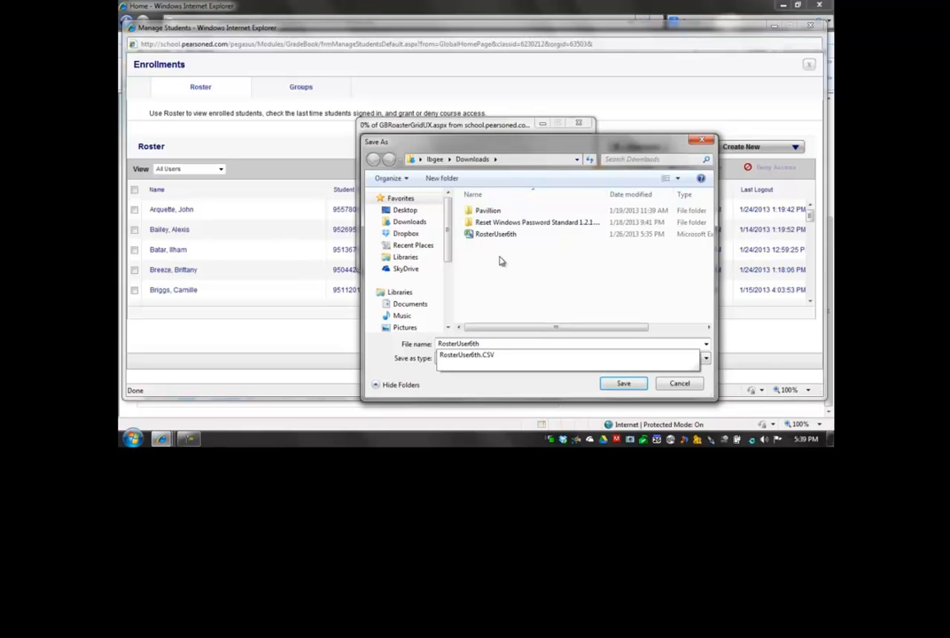
pyautogui.click(623, 383)
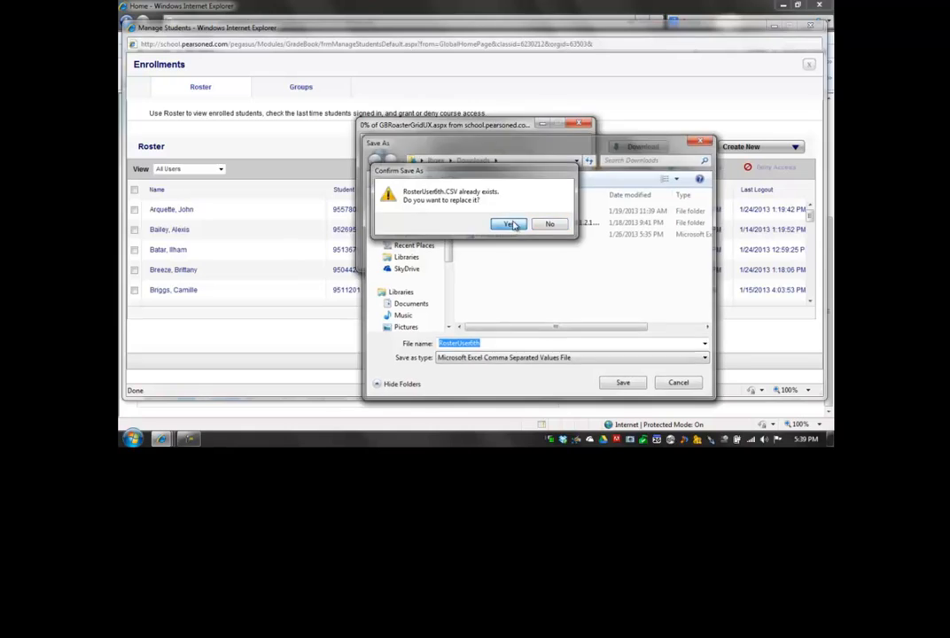
pyautogui.click(512, 224)
# Find the downloaded RosterUser6th file in the Downloads folder and open it in Excel.
pyautogui.click(132, 437)
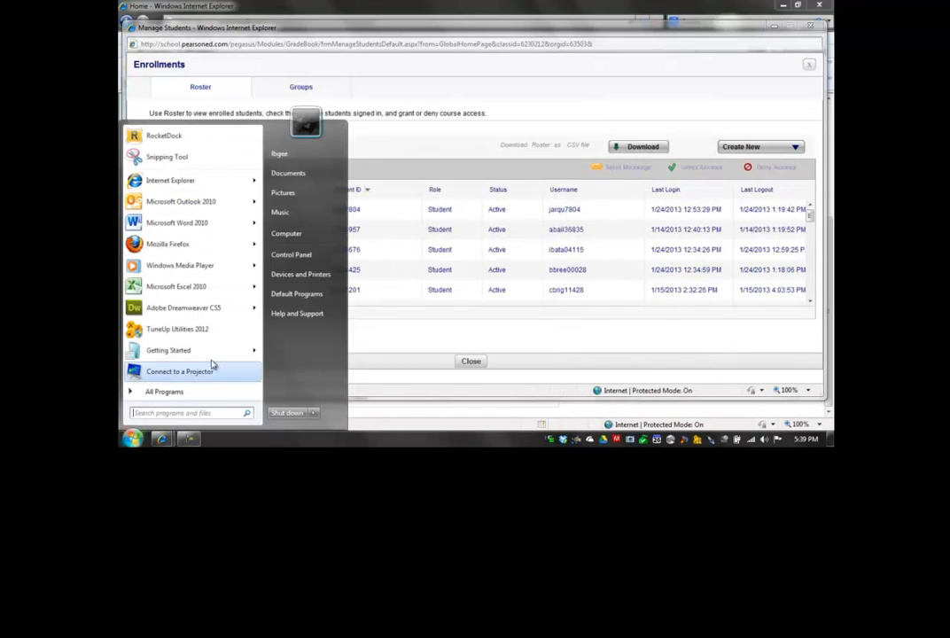
pyautogui.click(290, 176)
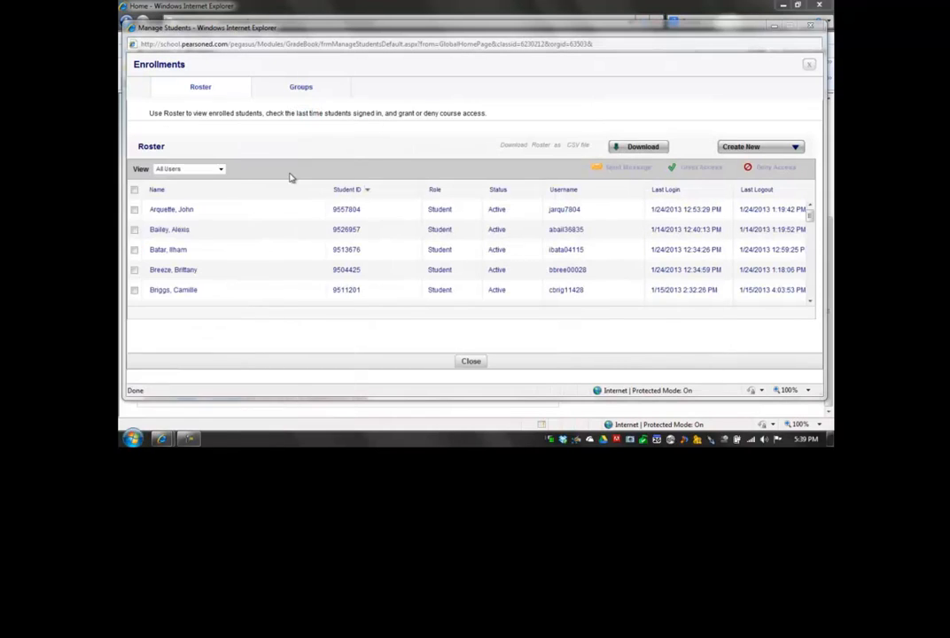
pyautogui.click(288, 169)
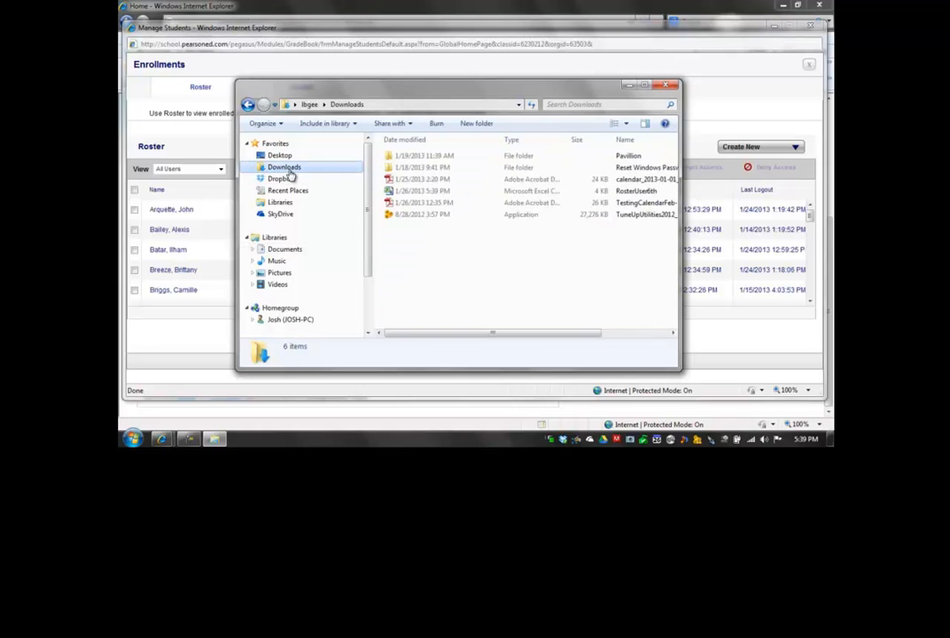
pyautogui.doubleClick(418, 190)
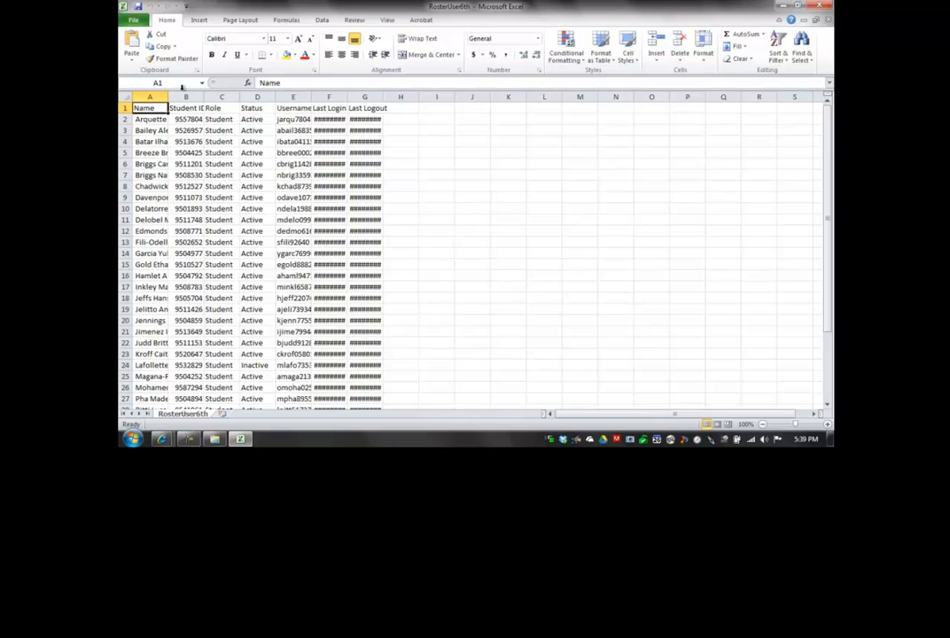
# Widen columns A to G of the roster sheet and review the Username and Student ID columns.
pyautogui.moveTo(149, 96); pyautogui.dragTo(397, 96)
pyautogui.click(359, 131)
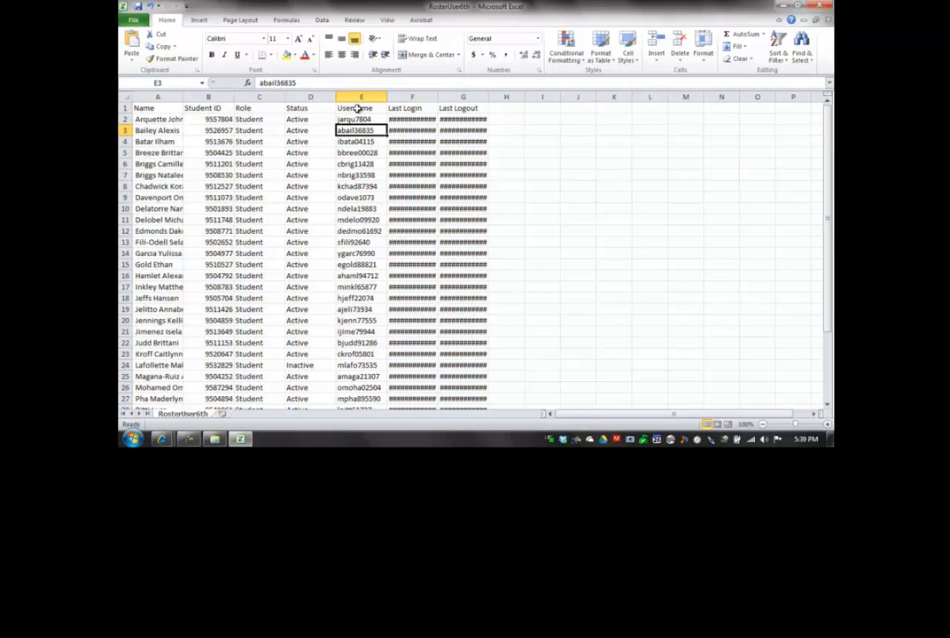
pyautogui.click(360, 97)
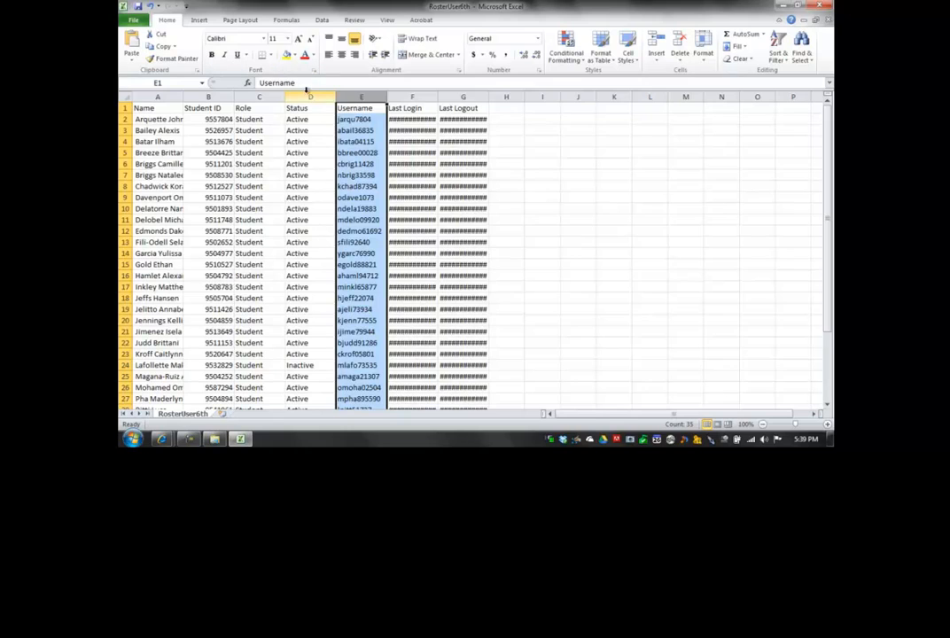
pyautogui.click(209, 97)
pyautogui.scroll(-5, 365, 239)
pyautogui.scroll(5, 368, 277)
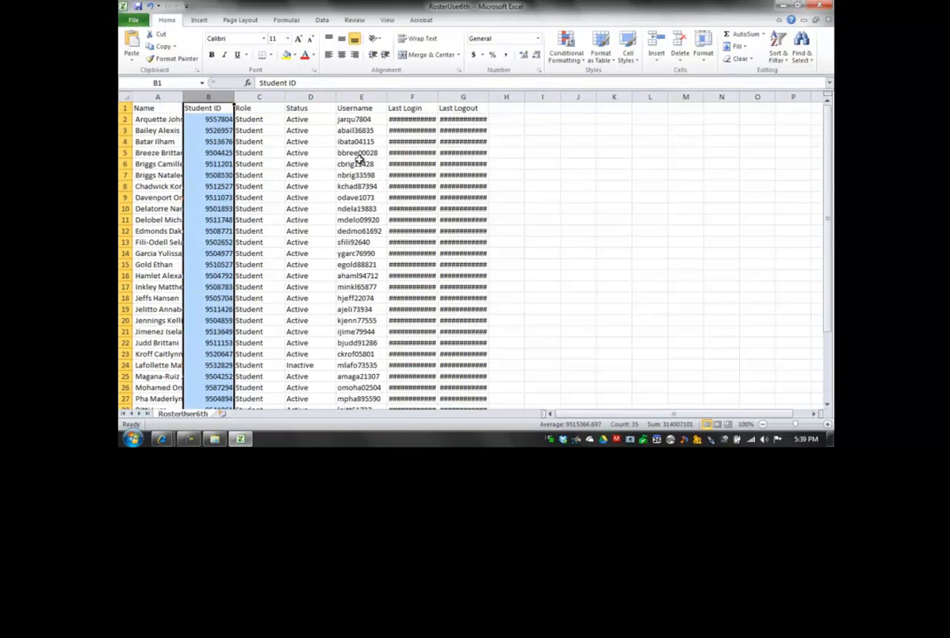
# Close the roster workbook without saving changes and close the Downloads folder window.
pyautogui.click(823, 6)
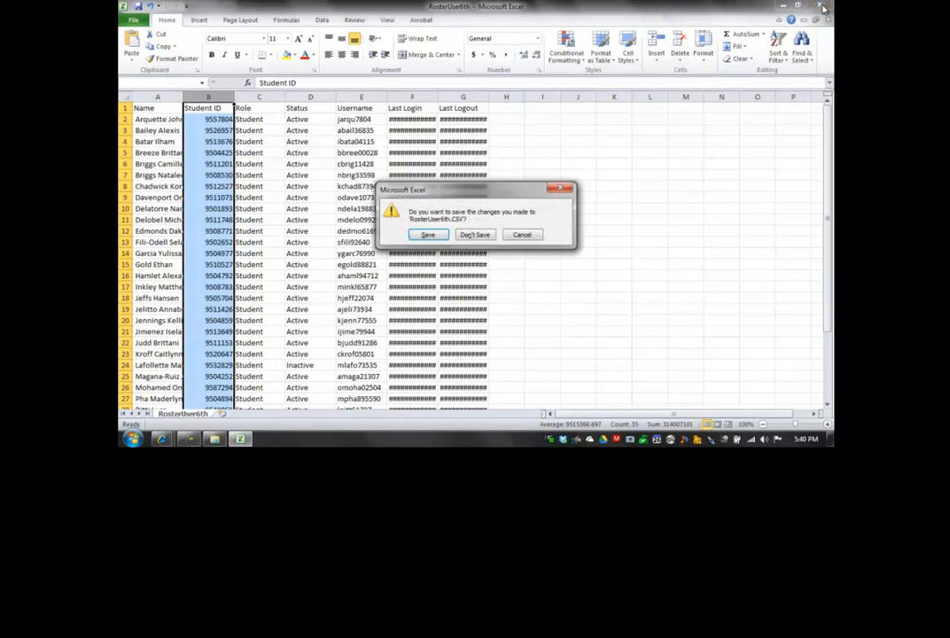
pyautogui.click(474, 234)
pyautogui.click(669, 88)
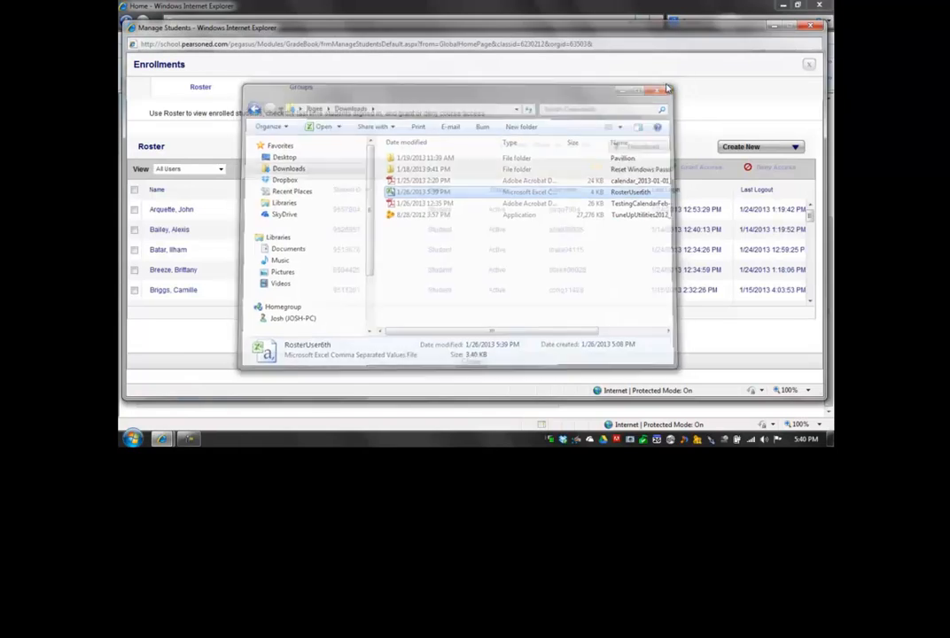
# Open Enroll from School for the class and browse to the end of the first page of school users.
pyautogui.click(795, 148)
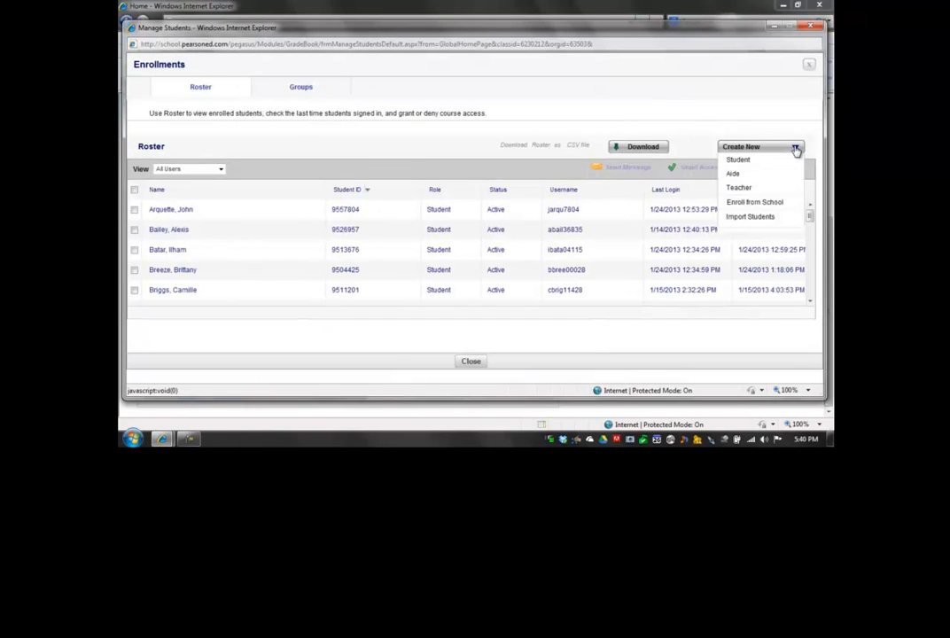
pyautogui.click(741, 162)
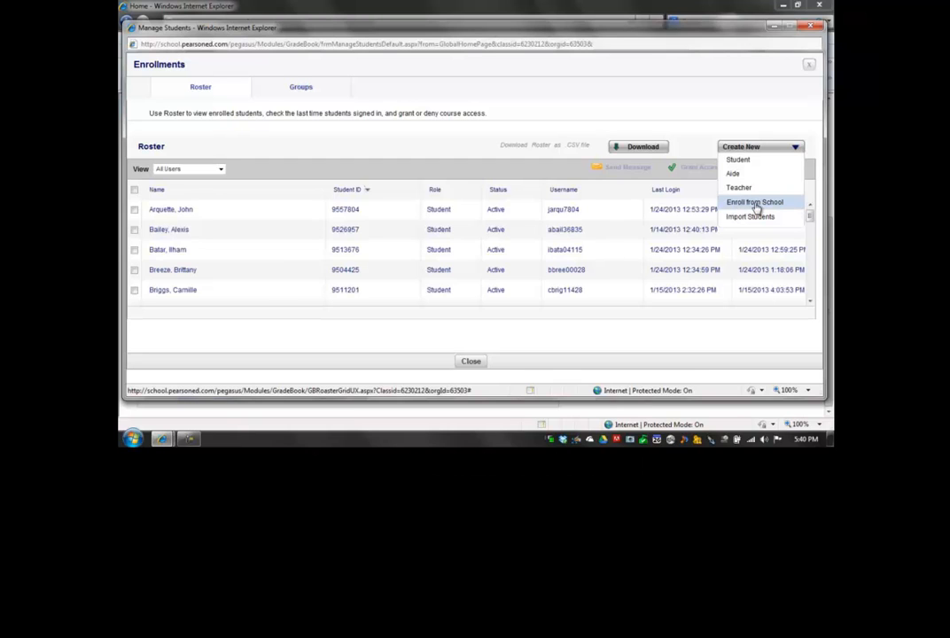
pyautogui.click(755, 204)
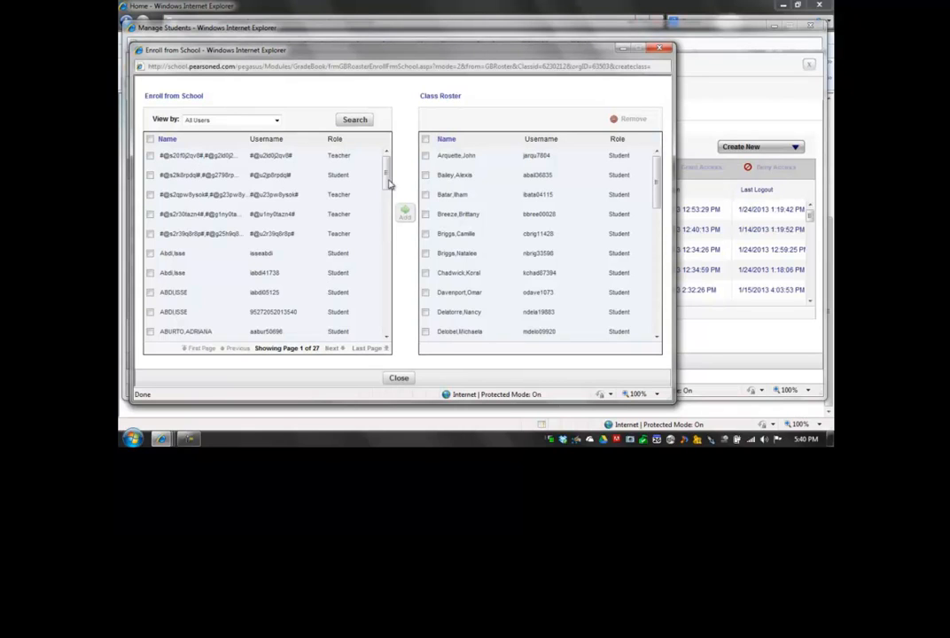
pyautogui.moveTo(387, 173); pyautogui.dragTo(382, 245)
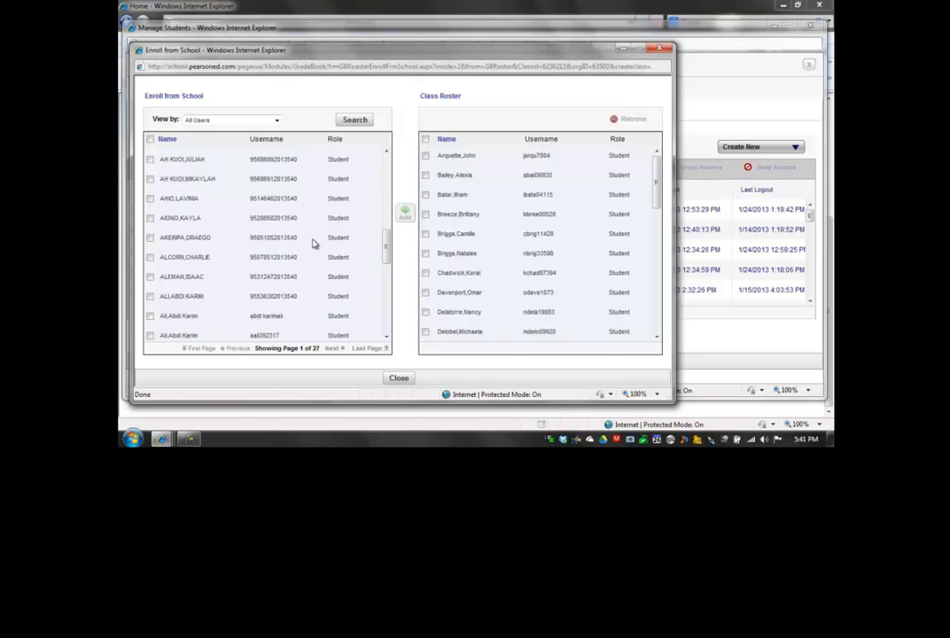
pyautogui.moveTo(388, 246); pyautogui.dragTo(380, 307)
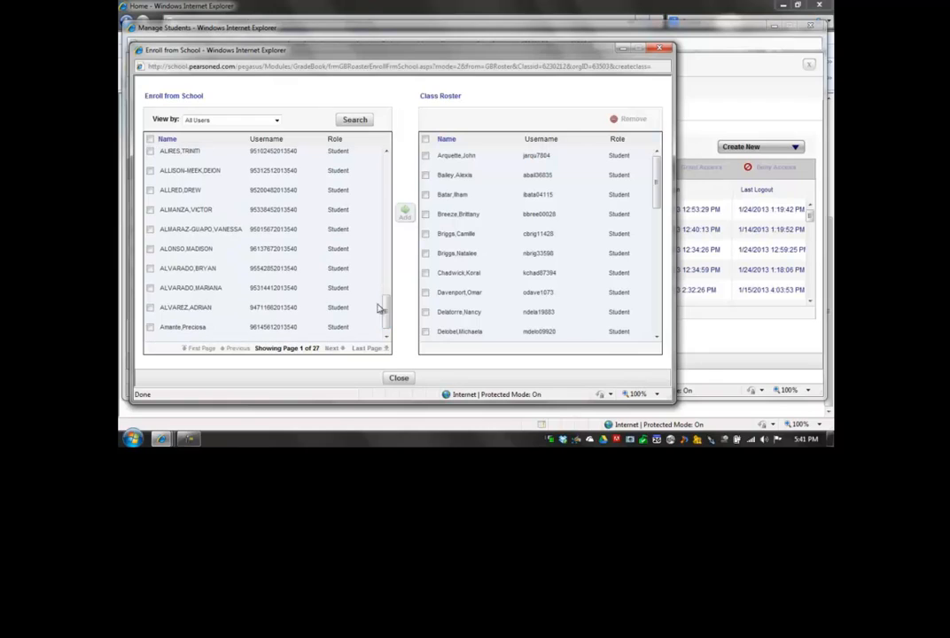
# Add the fourth, fifth and sixth students visible in the school list to the class roster and close the enrollment window.
pyautogui.click(150, 249)
pyautogui.click(150, 230)
pyautogui.click(150, 210)
pyautogui.click(404, 212)
pyautogui.click(399, 379)
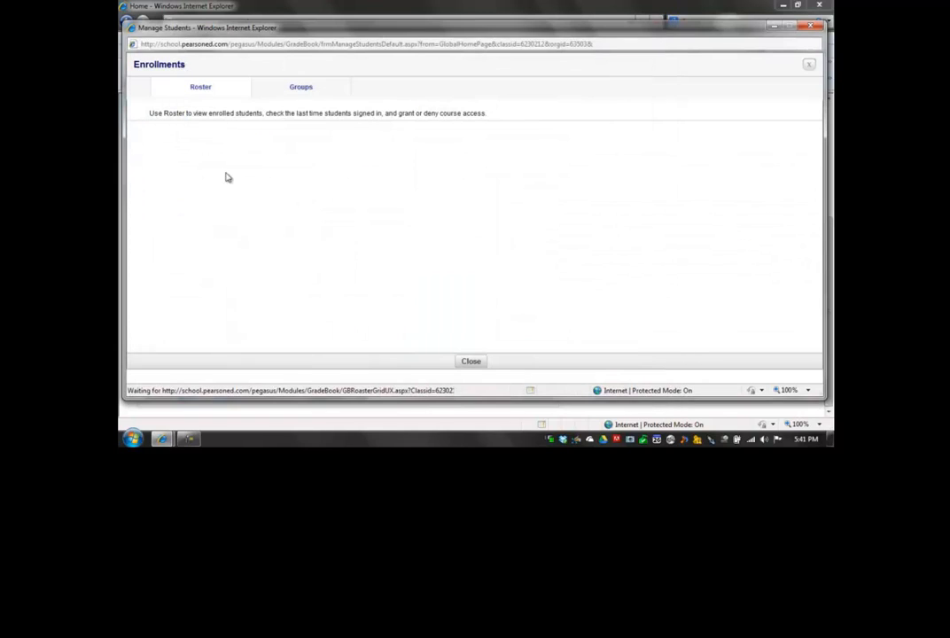
# Close the class's Enrollments window.
pyautogui.click(471, 361)
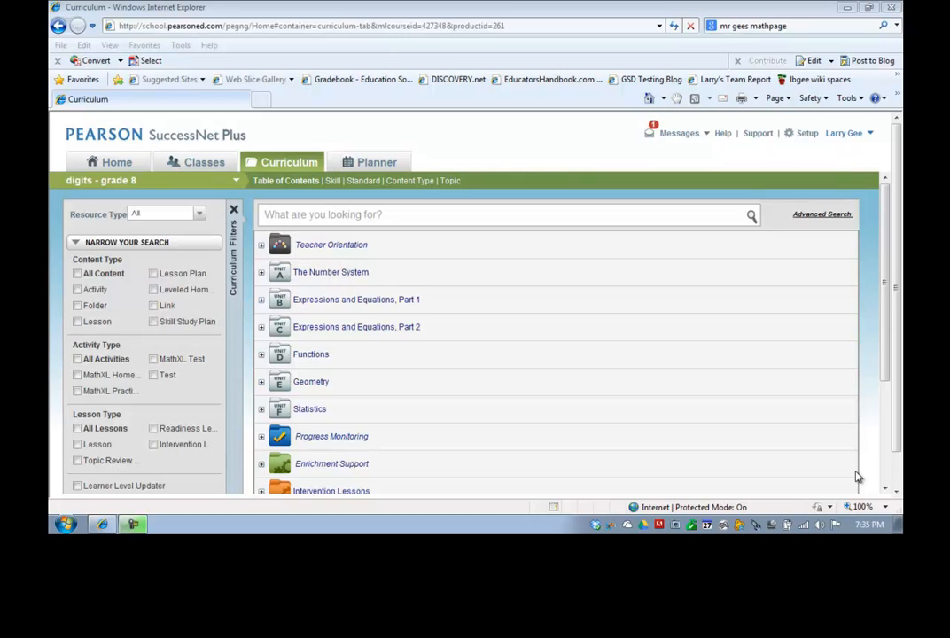
# In the digits grade 8 curriculum, expand Unit C, Topic 5 and its 5-3 Homework folder.
pyautogui.click(262, 329)
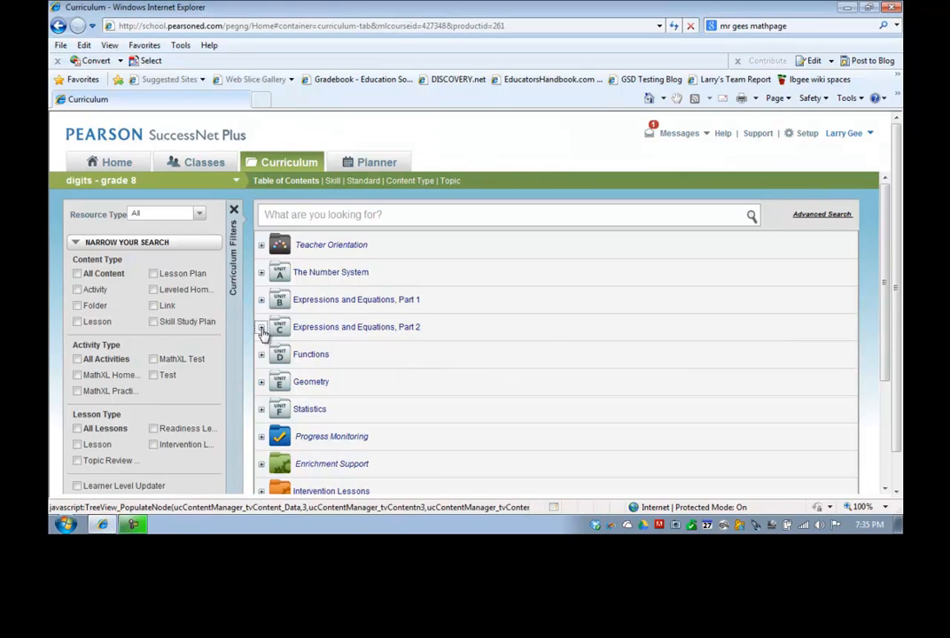
pyautogui.scroll(-2, 429, 342)
pyautogui.click(275, 315)
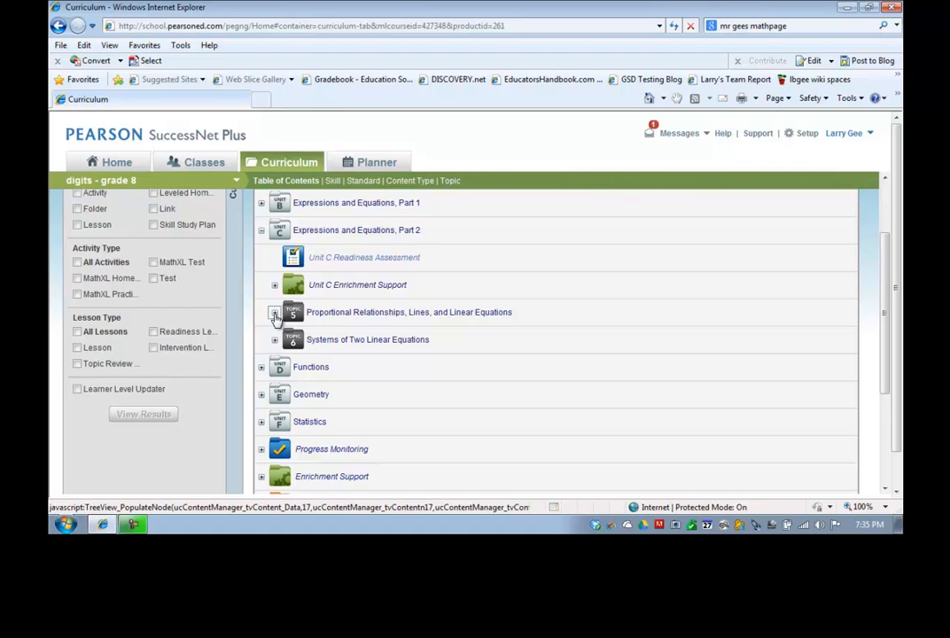
pyautogui.scroll(-4, 279, 319)
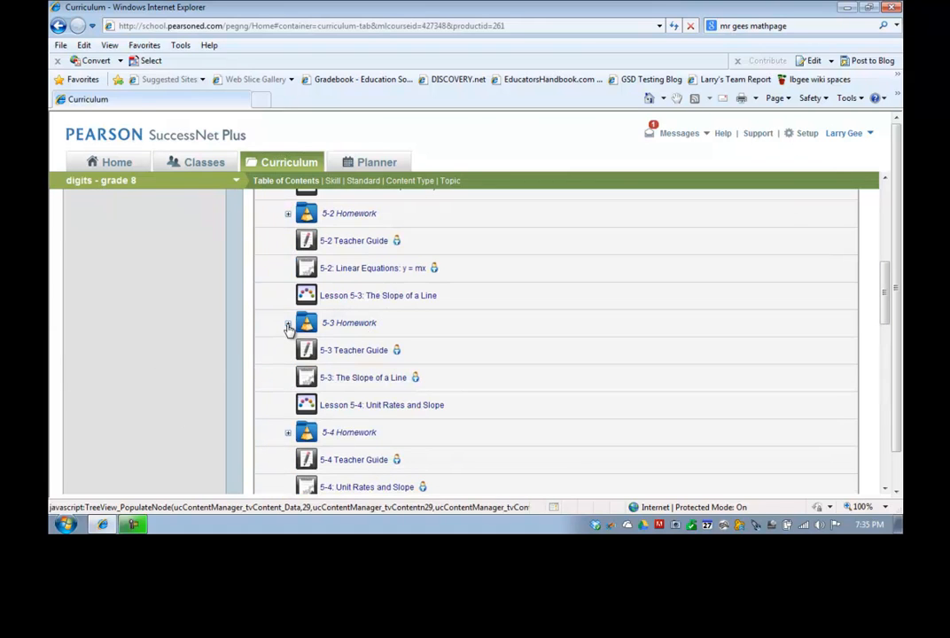
pyautogui.click(383, 325)
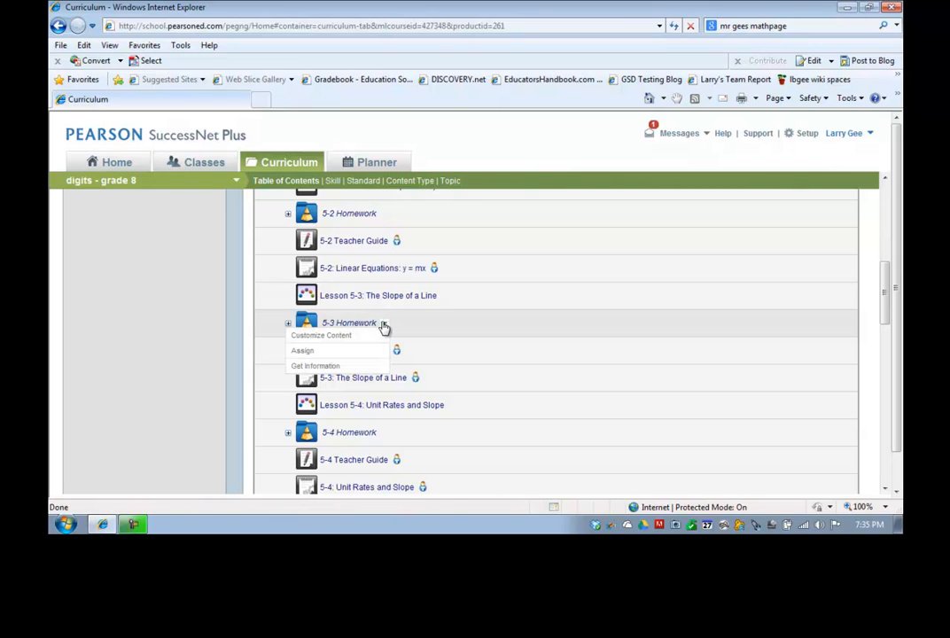
pyautogui.click(288, 325)
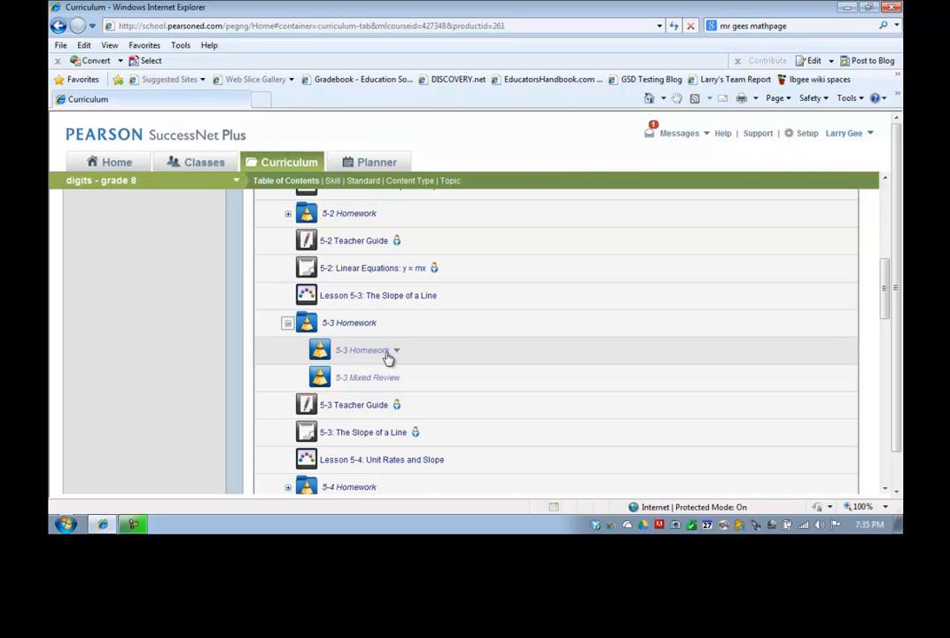
pyautogui.scroll(-1, 394, 355)
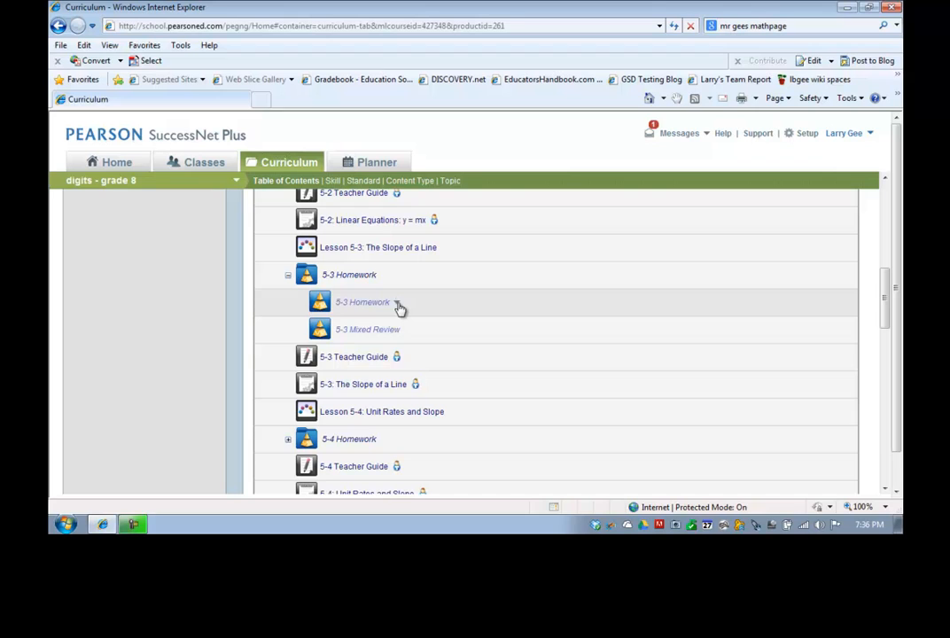
# Start assigning the 5-3 Homework item and select only the 7TH PERIOD ALGEBRA (2) class.
pyautogui.click(398, 303)
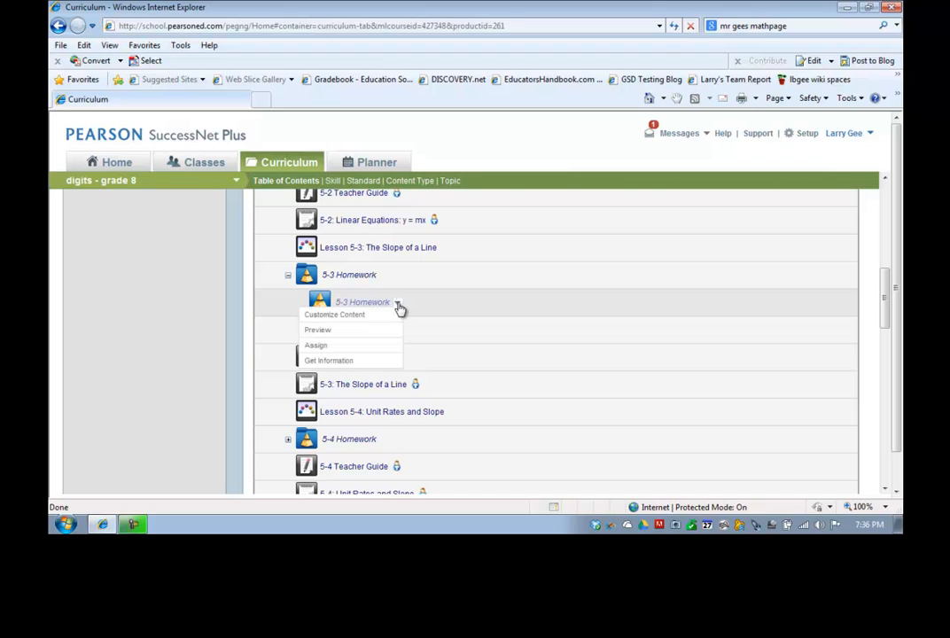
pyautogui.click(377, 352)
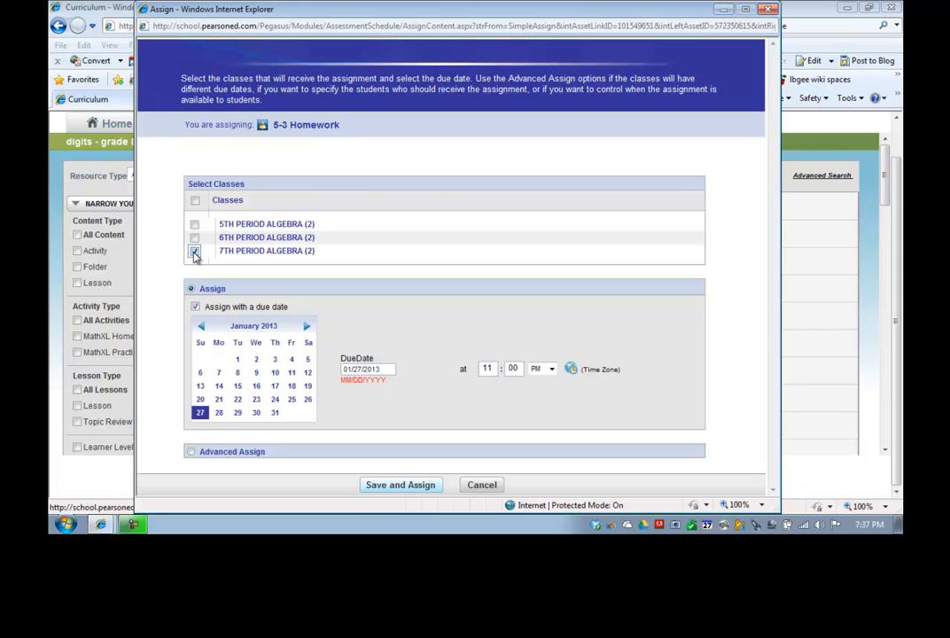
pyautogui.click(195, 200)
pyautogui.click(195, 201)
pyautogui.click(195, 253)
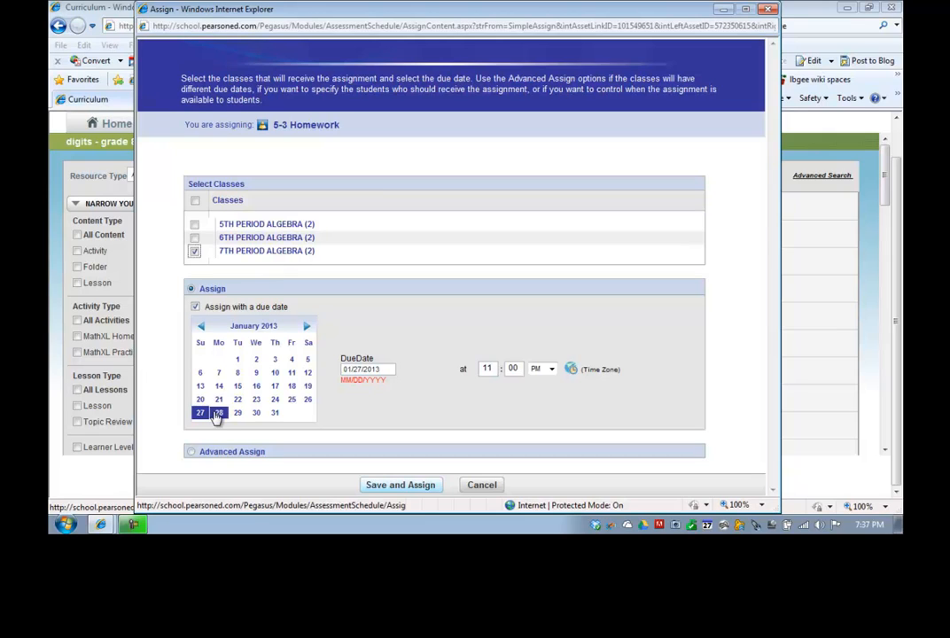
# Set the 5-3 Homework due date to 03/22/2013, save the assignment and dismiss its summary.
pyautogui.click(307, 326)
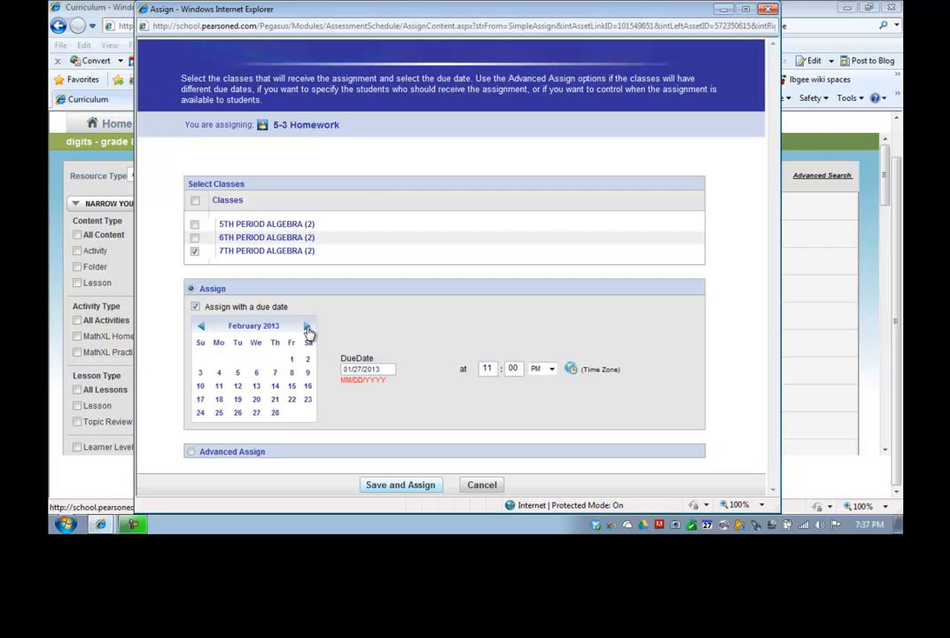
pyautogui.click(307, 327)
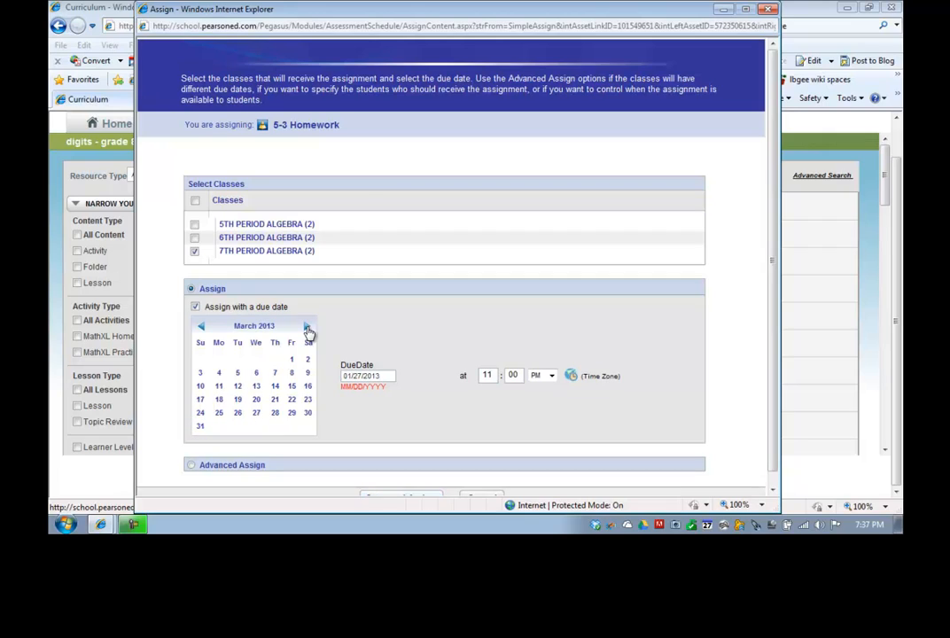
pyautogui.click(293, 401)
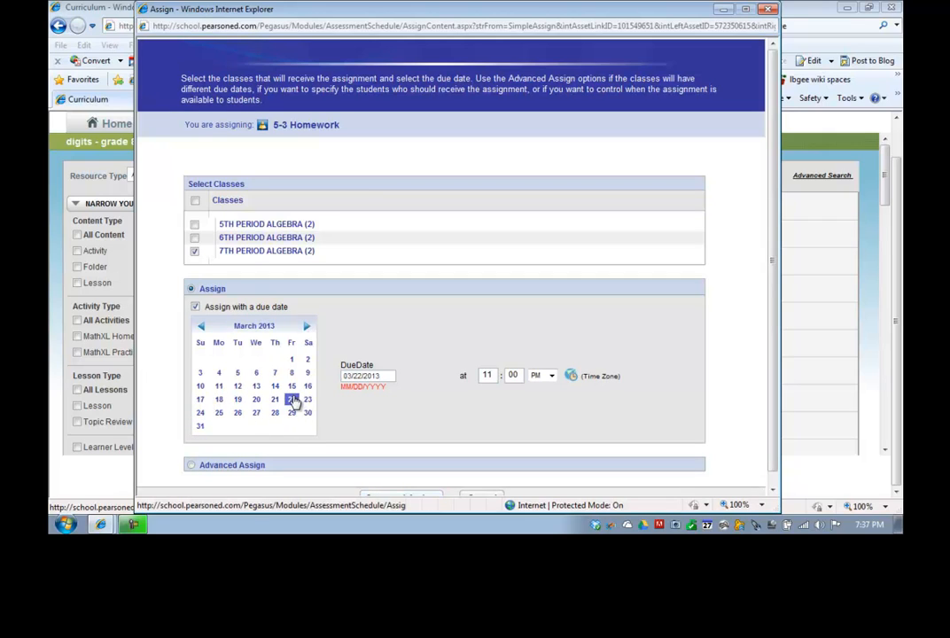
pyautogui.scroll(-1, 420, 386)
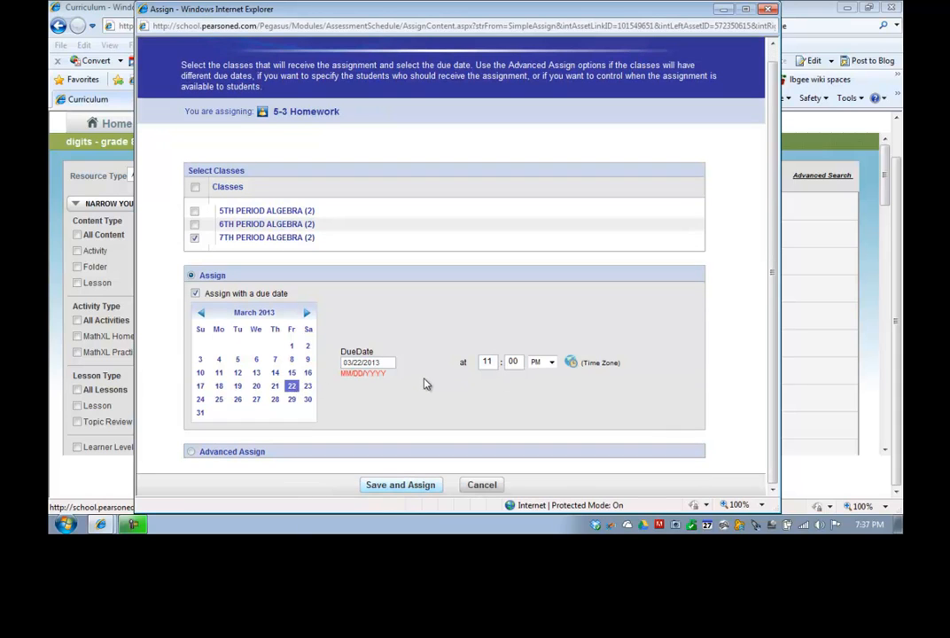
pyautogui.click(419, 488)
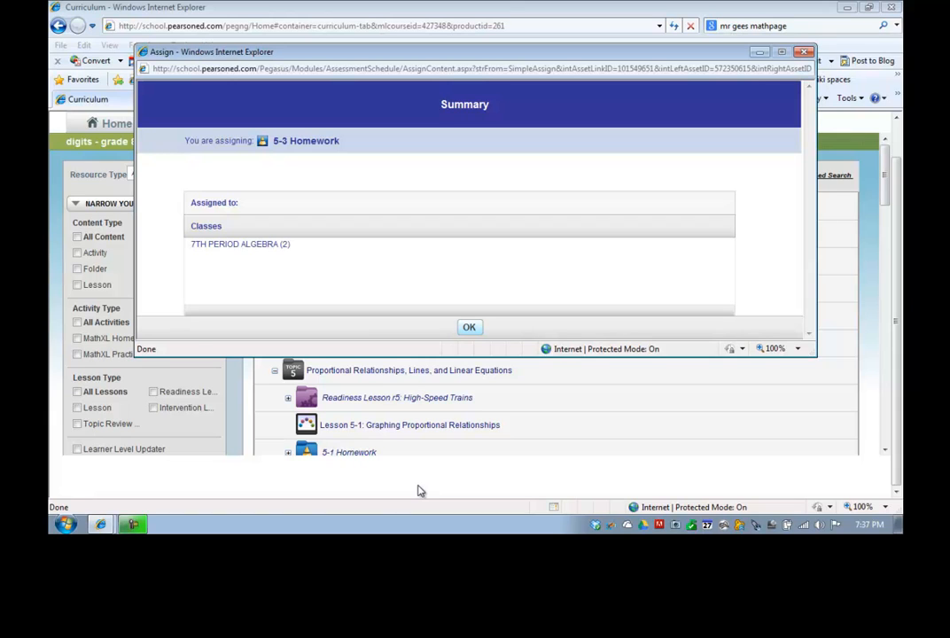
pyautogui.click(469, 328)
# Open the coursework management list of 7TH PERIOD ALGEBRA (2) and find the 5-3 Homework entry.
pyautogui.click(350, 142)
pyautogui.click(230, 126)
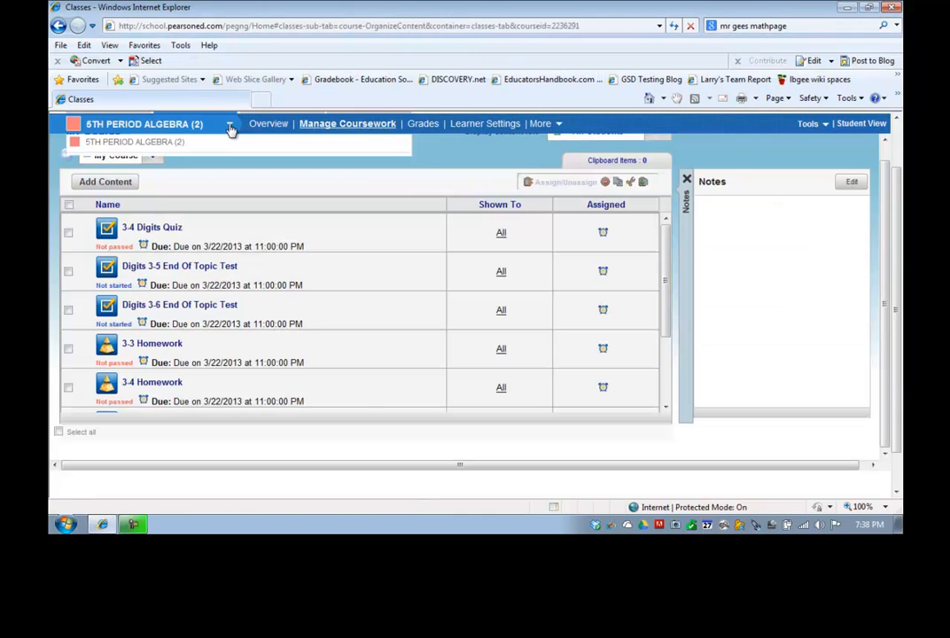
pyautogui.click(169, 181)
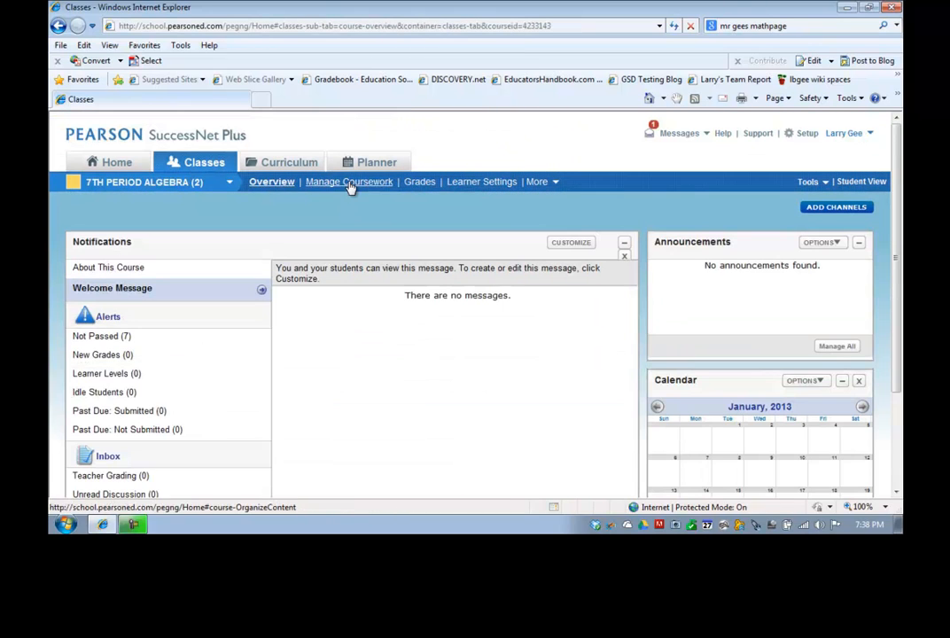
pyautogui.click(350, 182)
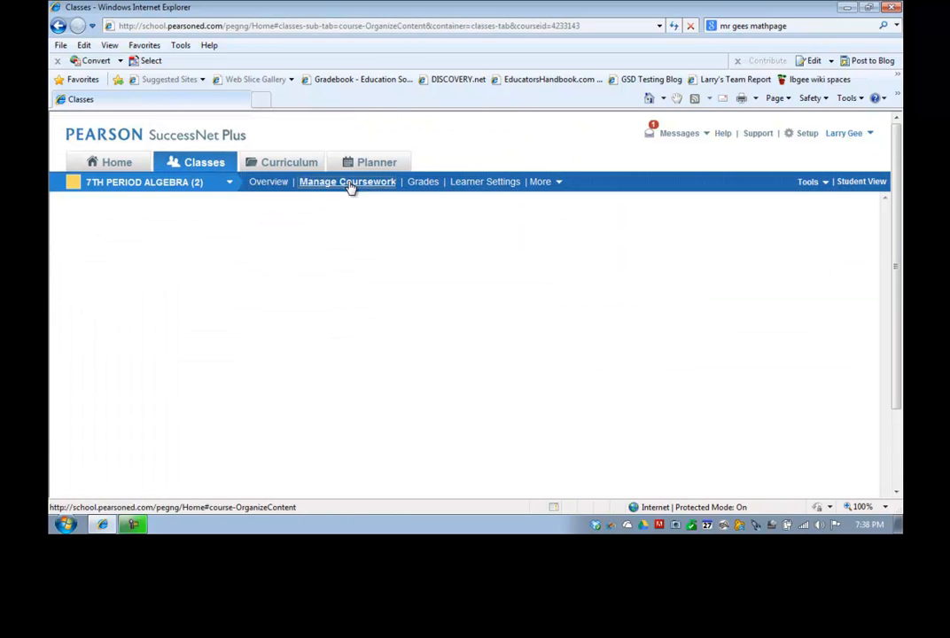
pyautogui.scroll(-3, 332, 356)
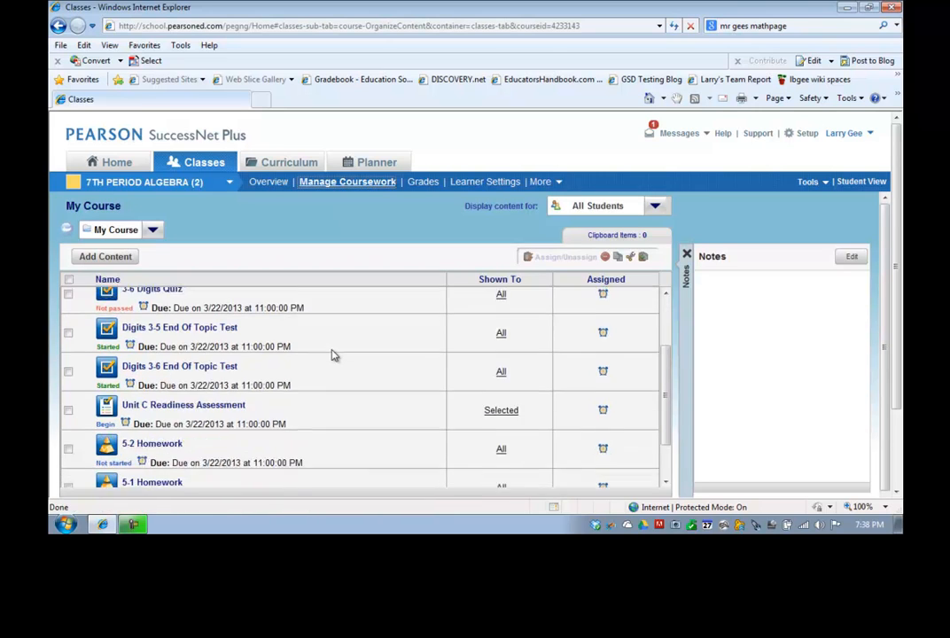
pyautogui.scroll(-3, 336, 364)
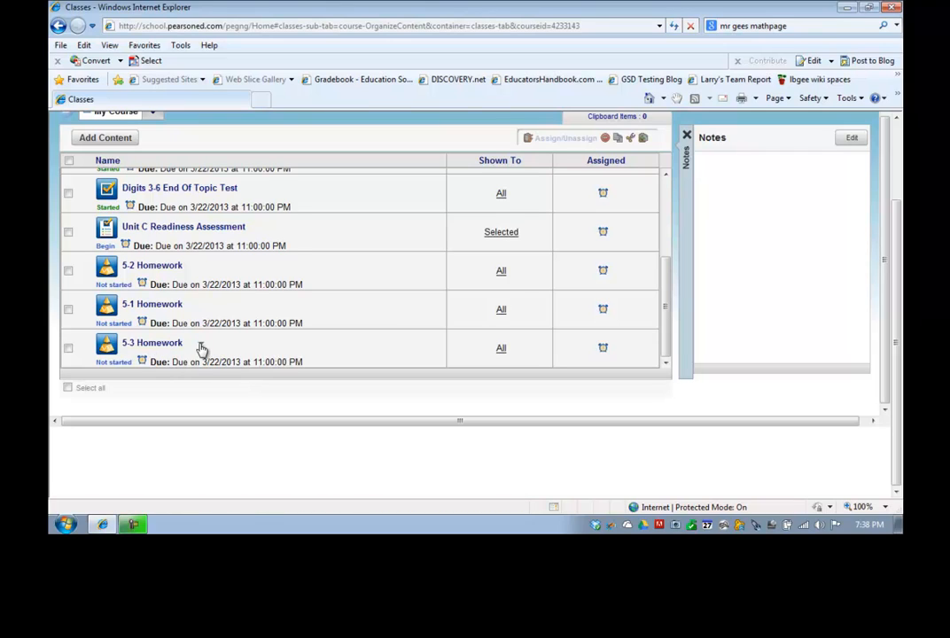
# Open the 5-3 Homework activity for editing and go to its preferences.
pyautogui.click(201, 345)
pyautogui.moveTo(214, 215)
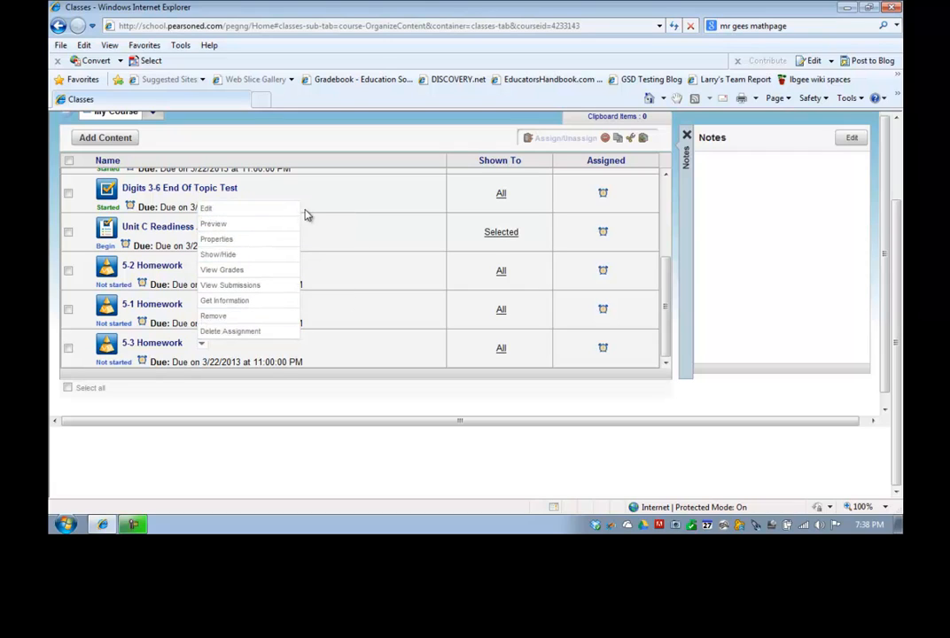
pyautogui.click(310, 206)
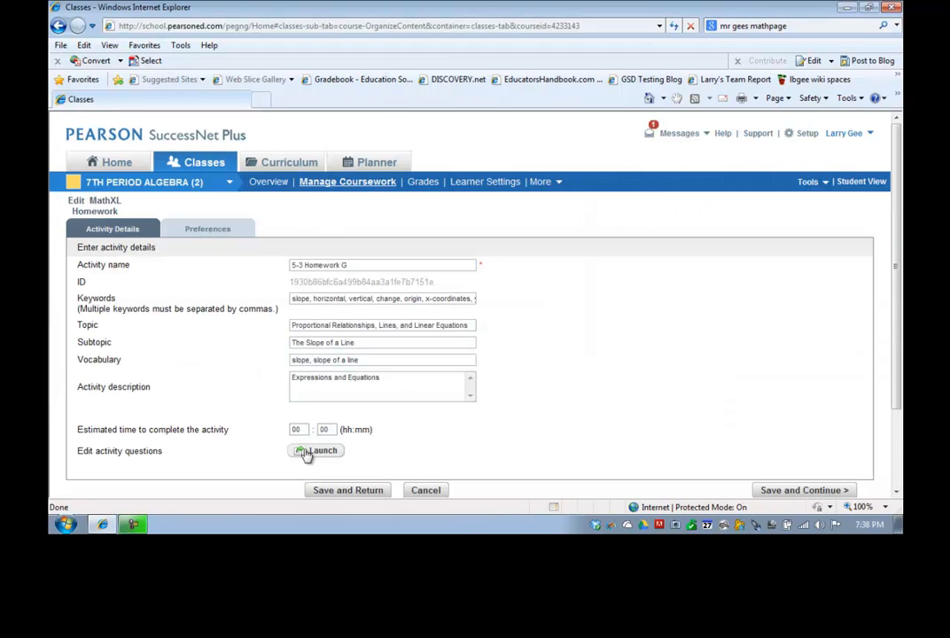
pyautogui.scroll(-2, 452, 434)
pyautogui.click(200, 133)
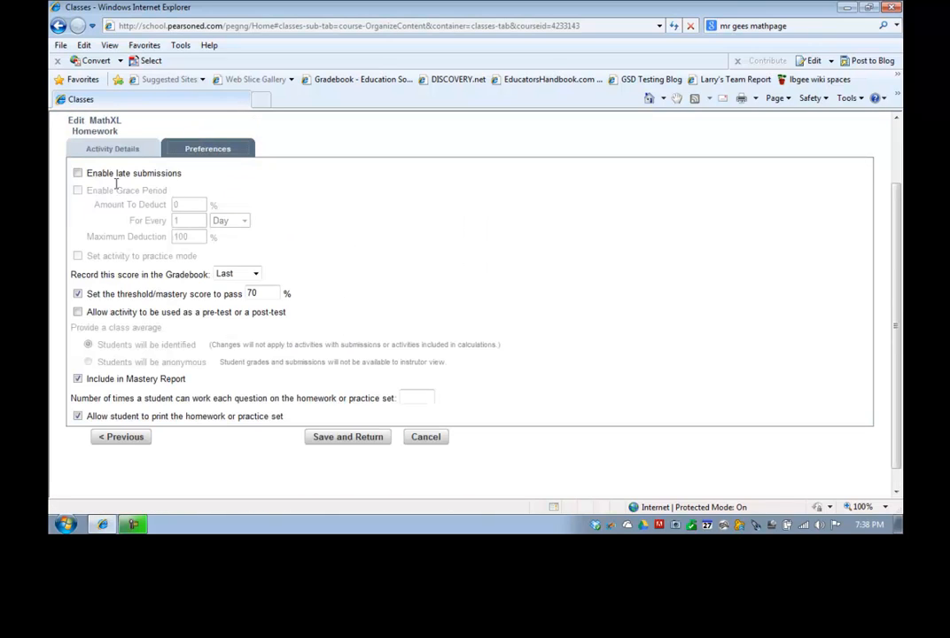
# Record the Highest score in the Gradebook, set the mastery score to pass to 80%, and save the activity.
pyautogui.click(256, 275)
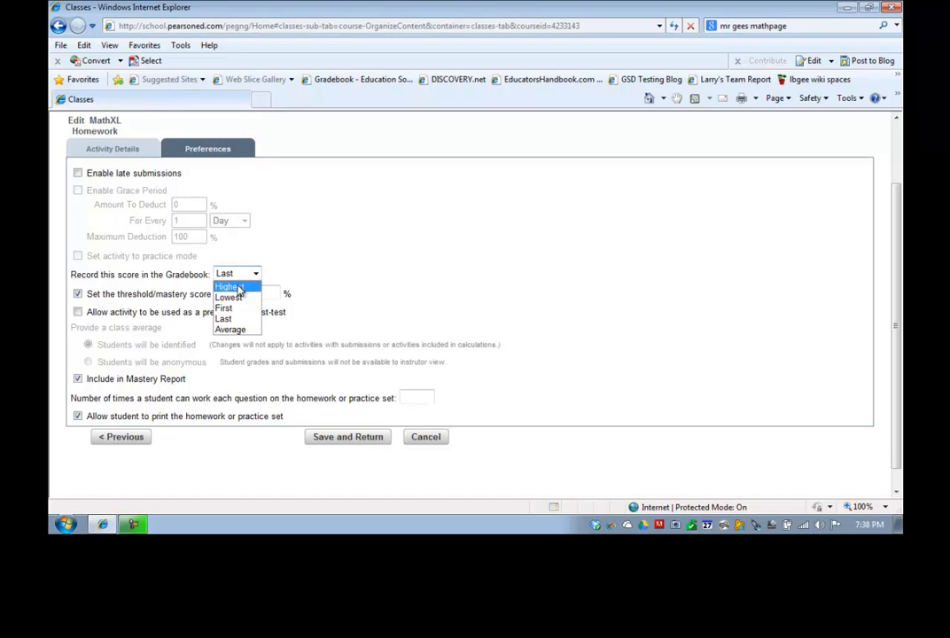
pyautogui.click(232, 287)
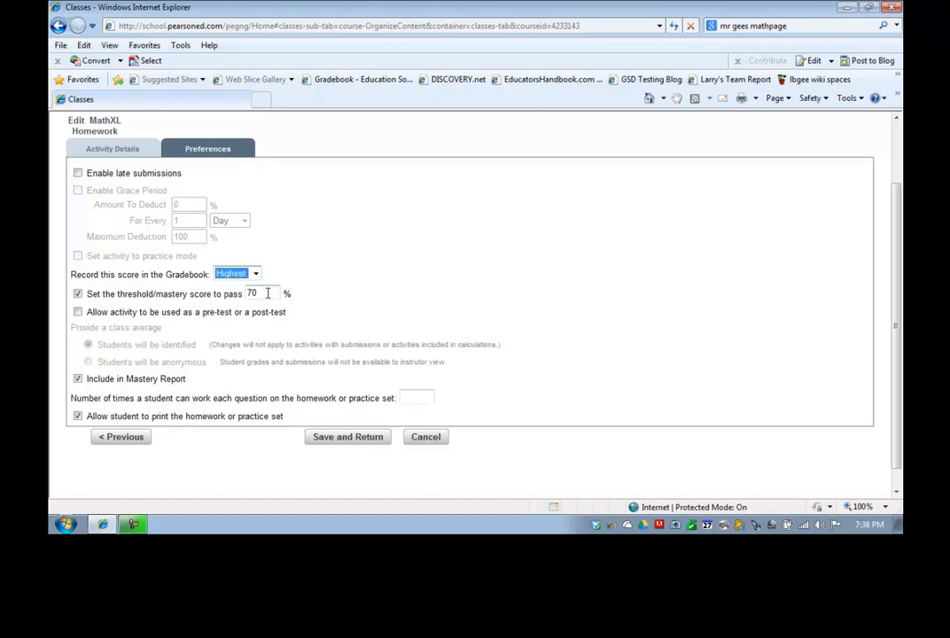
pyautogui.moveTo(268, 293); pyautogui.dragTo(229, 294)
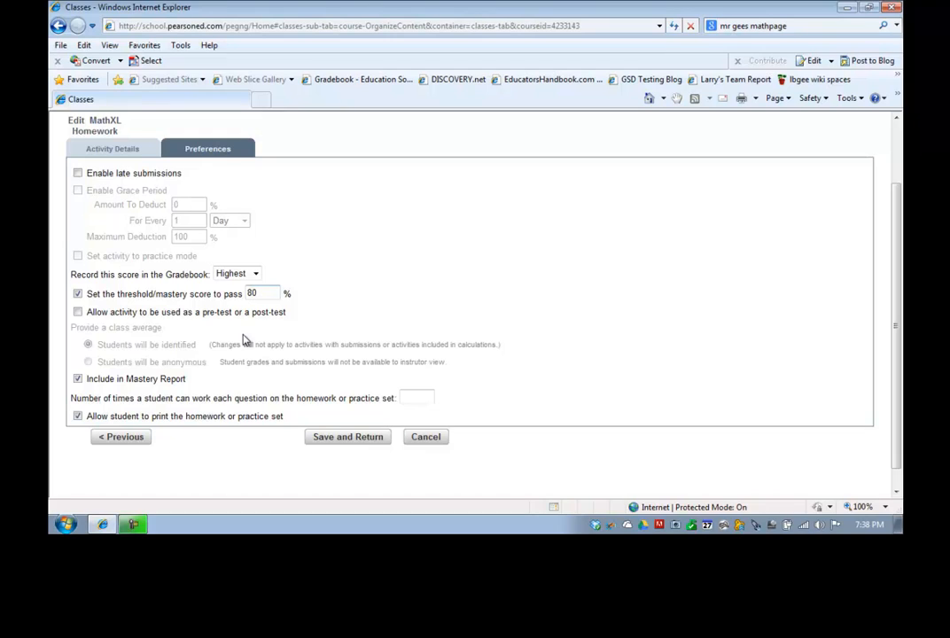
pyautogui.click(335, 440)
pyautogui.click(352, 438)
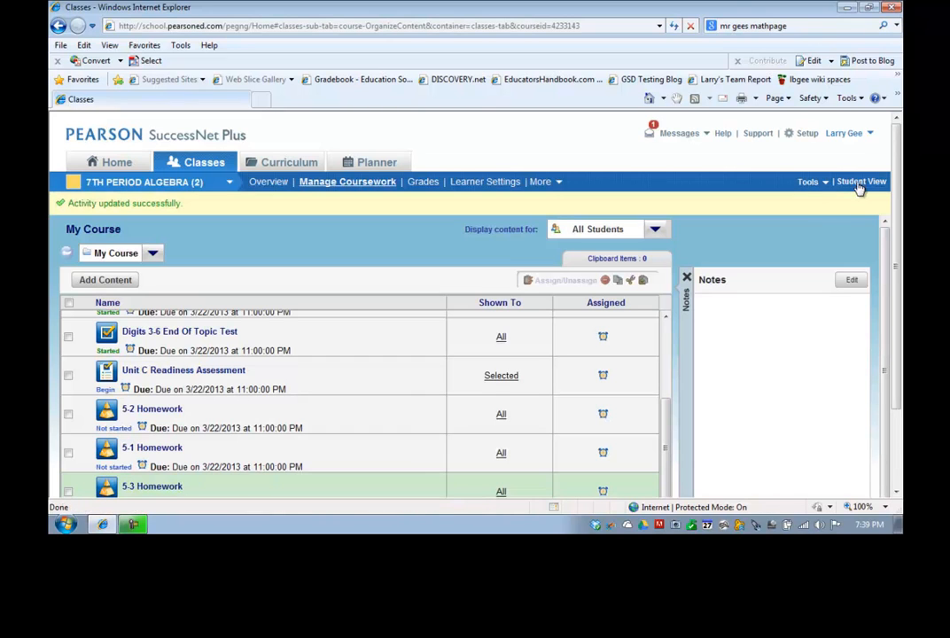
# Check the pass thresholds of all To Do assignments in the student view, including the hidden ones, and return to the teacher view.
pyautogui.click(860, 182)
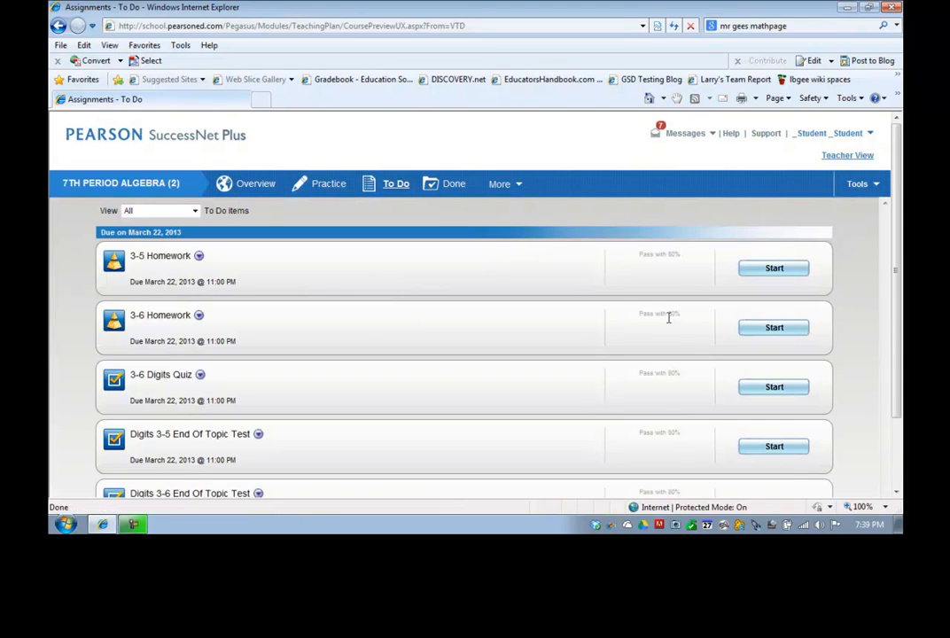
pyautogui.scroll(-2, 678, 441)
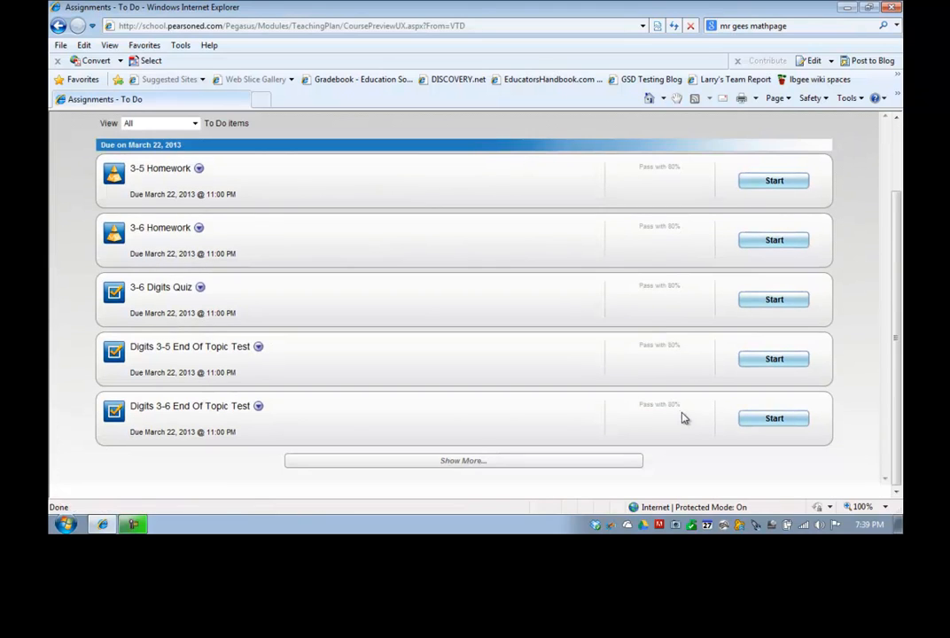
pyautogui.click(450, 462)
pyautogui.scroll(-5, 452, 469)
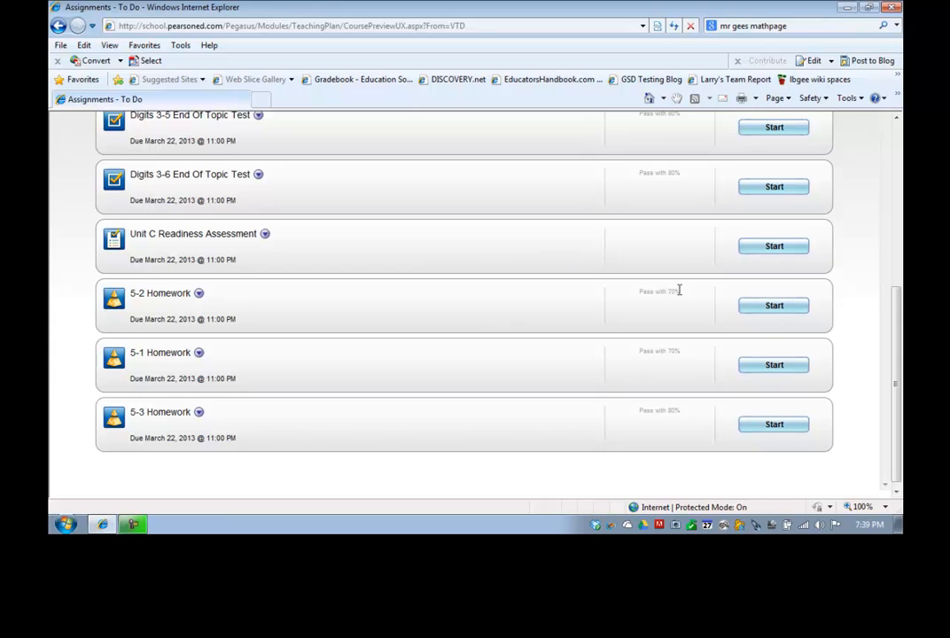
pyautogui.scroll(4, 664, 348)
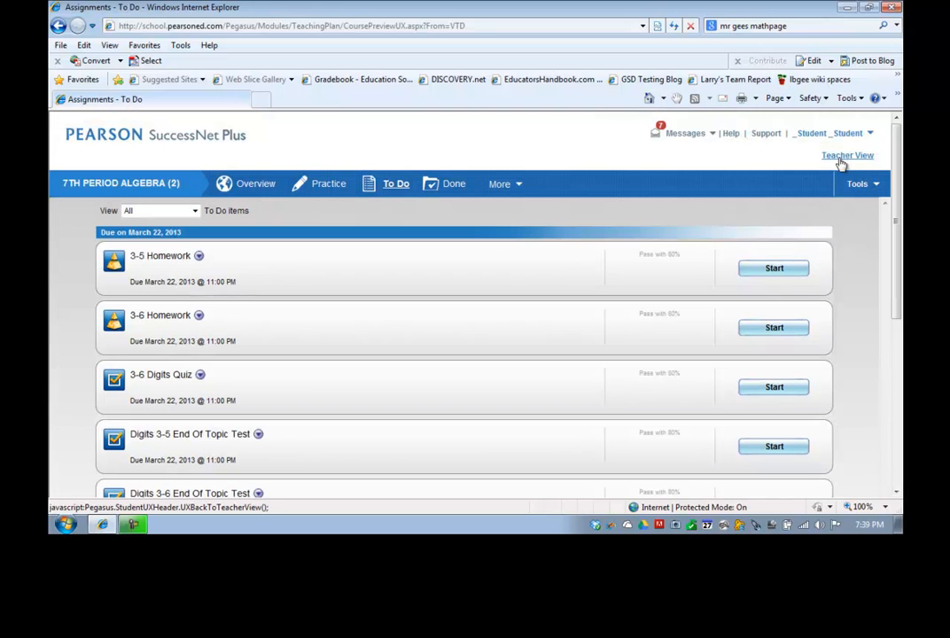
pyautogui.click(843, 158)
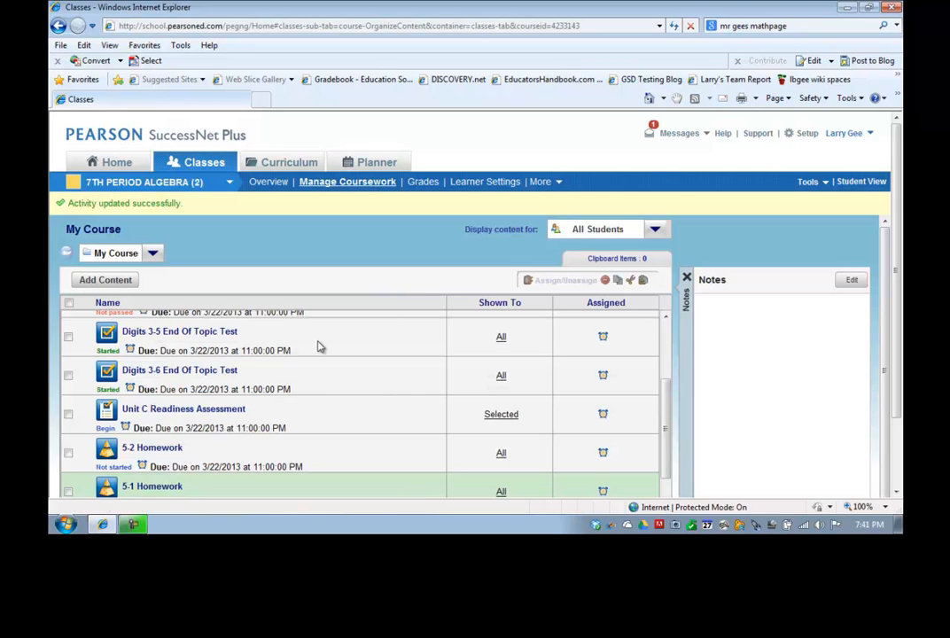
# Look over the homework entries at the end of the class coursework list and go back to the digits grade 8 curriculum.
pyautogui.scroll(-5, 320, 346)
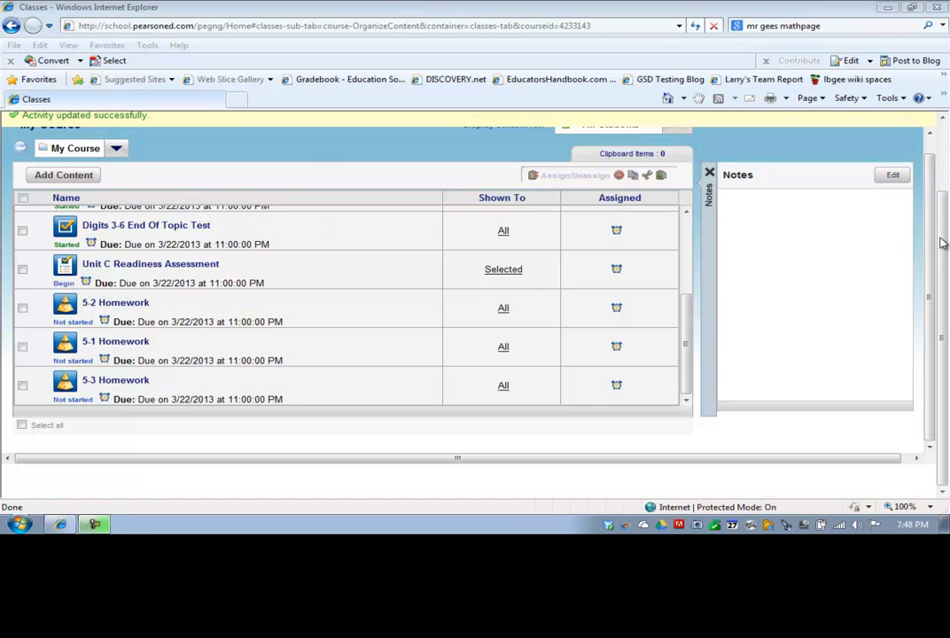
pyautogui.scroll(2, 941, 244)
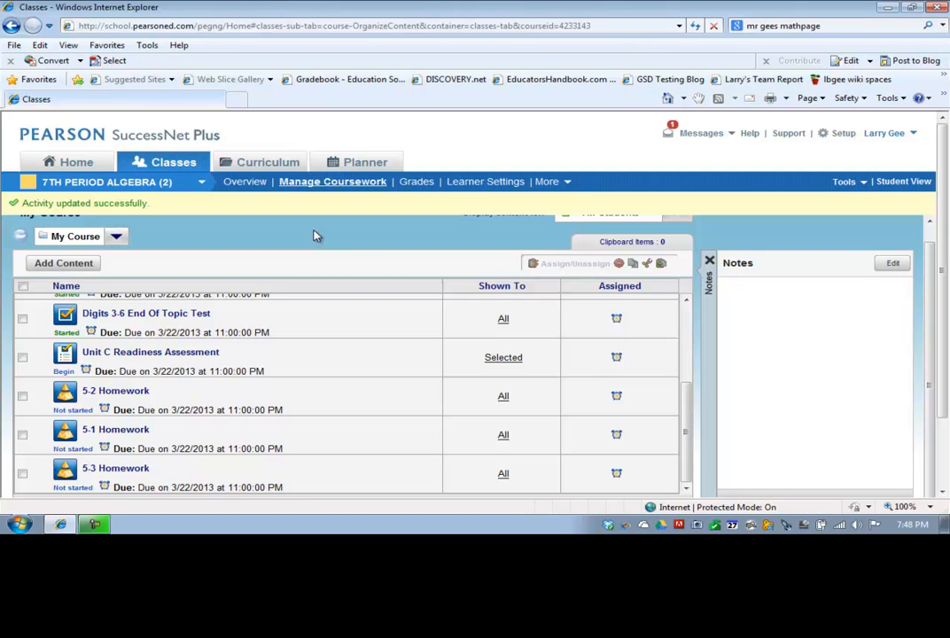
pyautogui.click(282, 169)
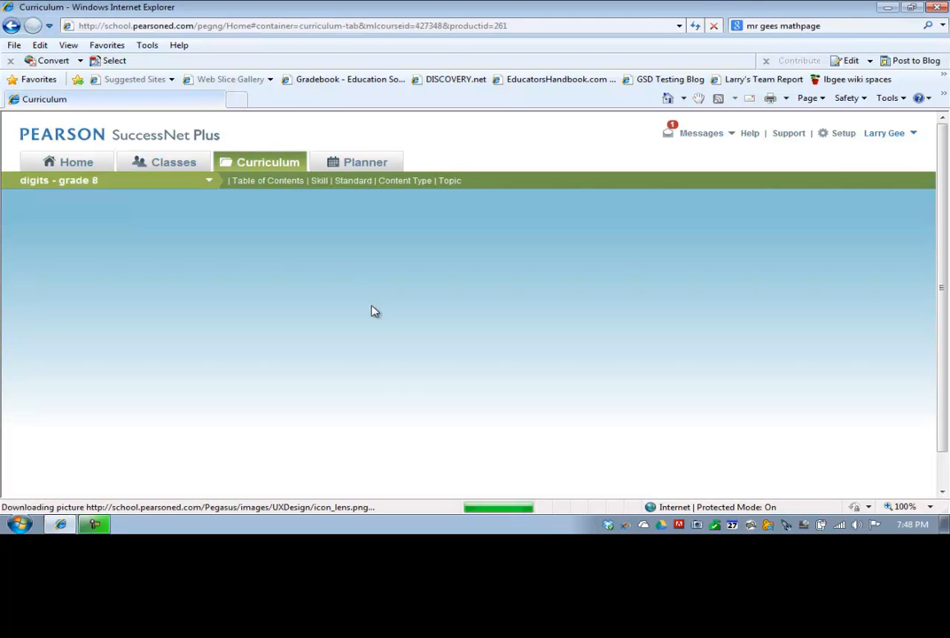
# Open the Topic 5 Test in Unit C, Expressions and Equations, Part 2, to customize its content.
pyautogui.scroll(-5, 314, 283)
pyautogui.scroll(5, 314, 283)
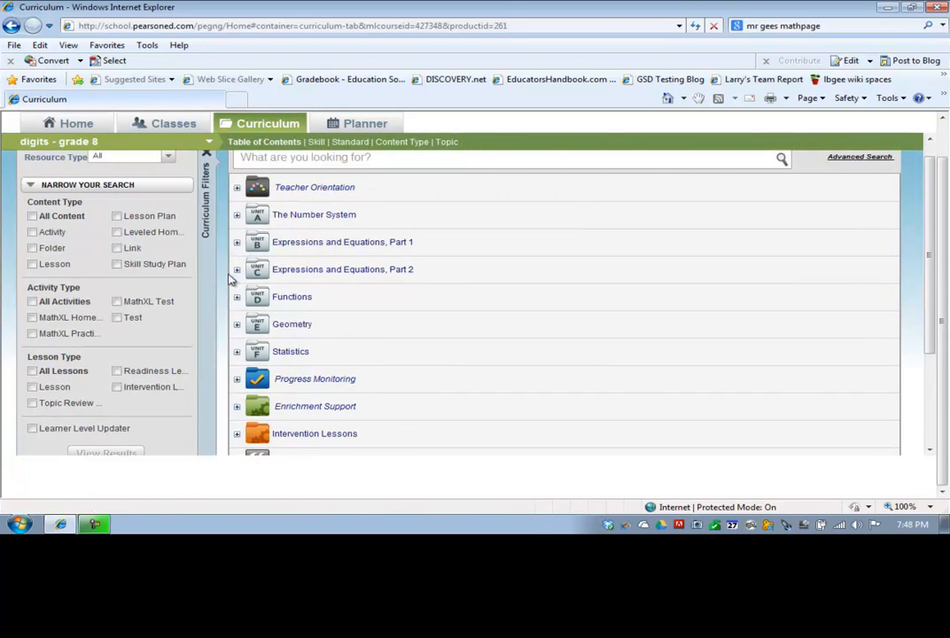
pyautogui.click(236, 271)
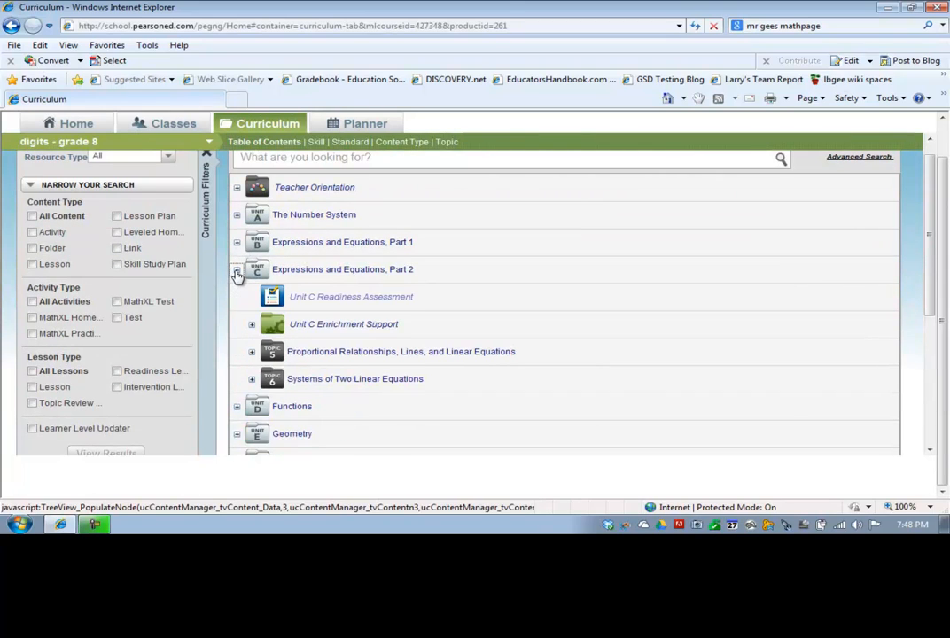
pyautogui.click(251, 353)
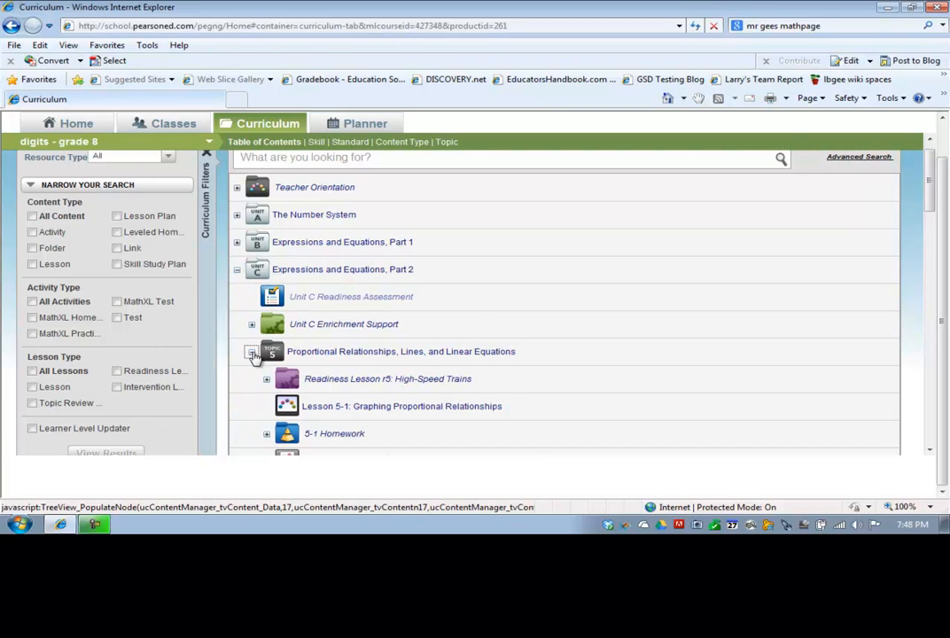
pyautogui.scroll(-8, 415, 307)
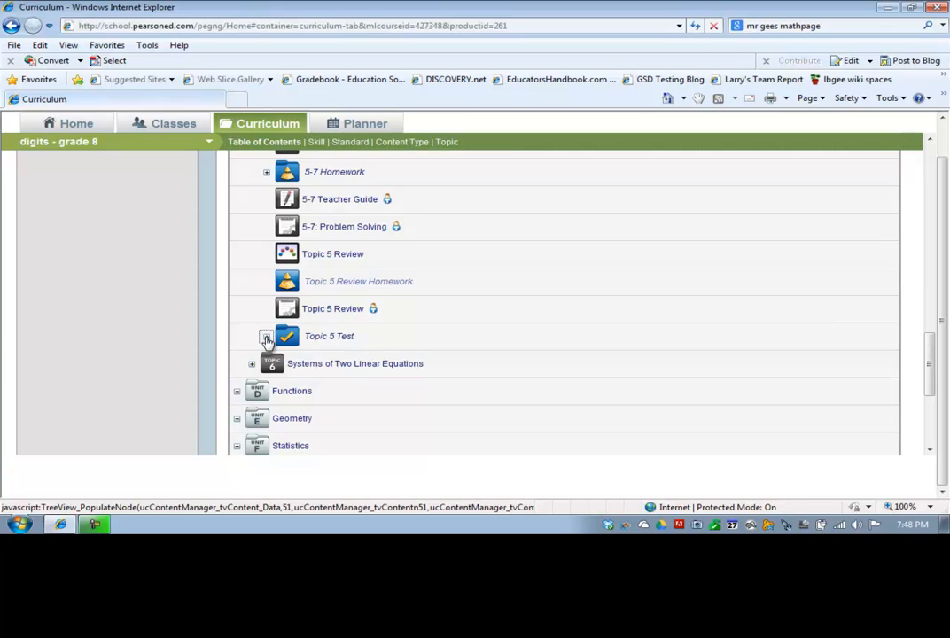
pyautogui.click(267, 337)
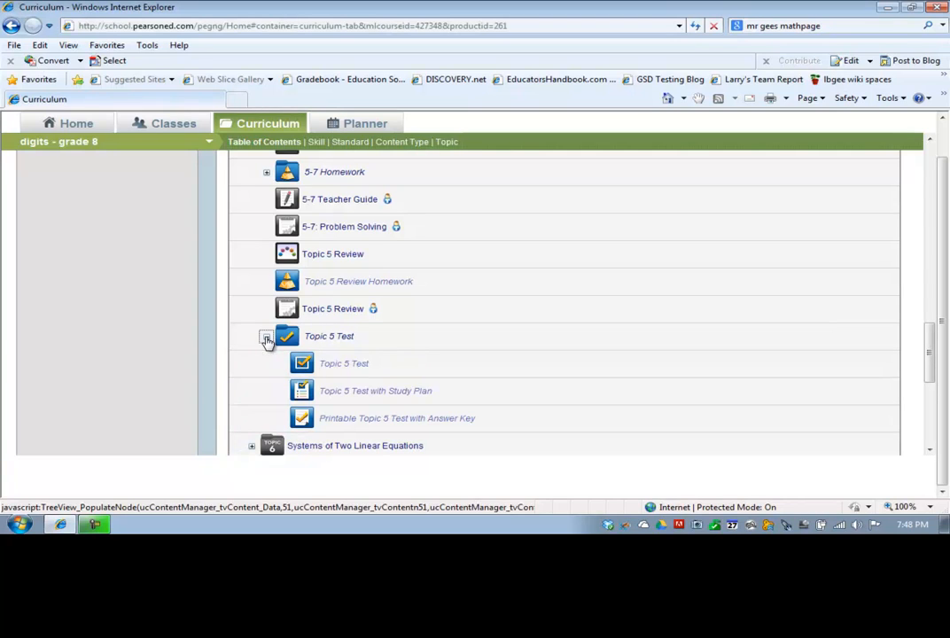
pyautogui.click(378, 364)
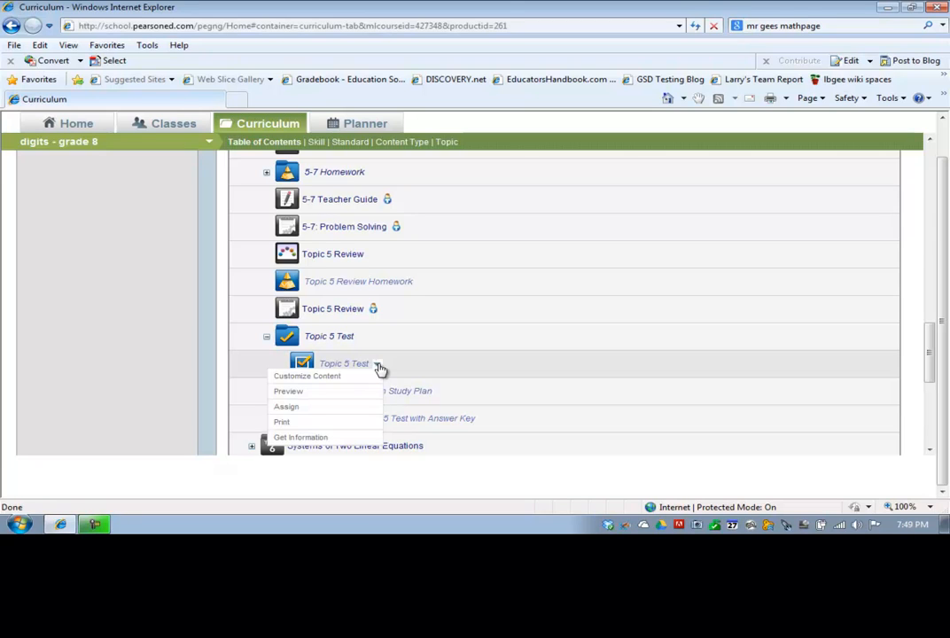
pyautogui.click(376, 380)
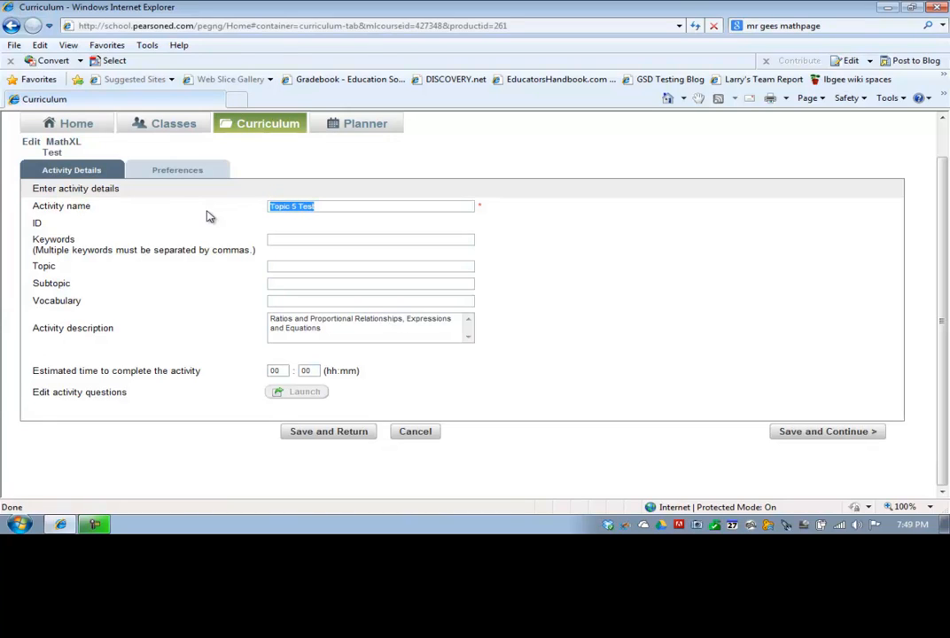
# Rename the activity as 5-6 Digits Quiz and go to its preferences.
pyautogui.write('5')
pyautogui.write('-6 Digits Quiz')
pyautogui.click(189, 172)
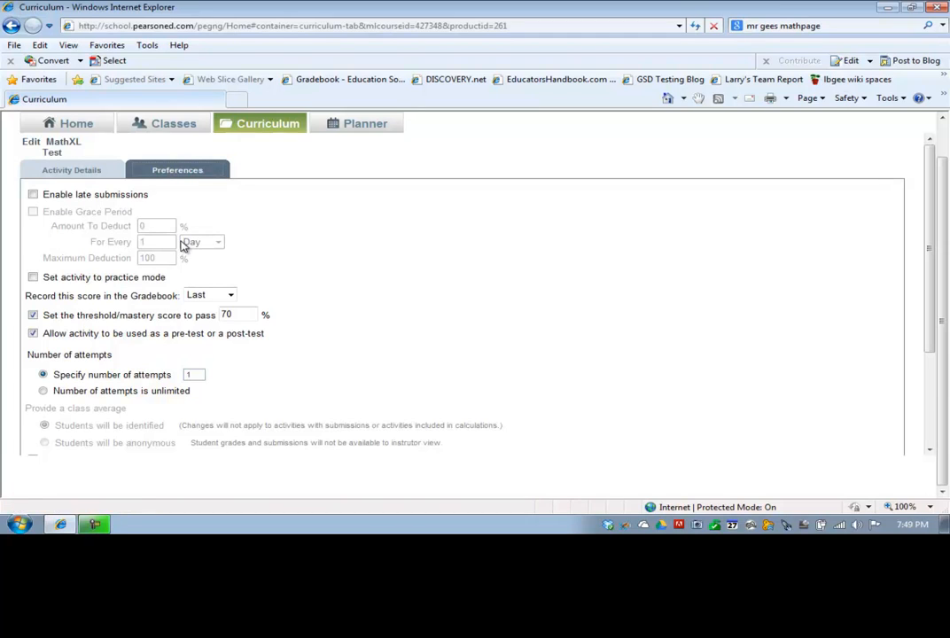
# Set the mastery score to 90%, record the Highest score in the Gradebook, allow unlimited attempts, and save the quiz.
pyautogui.write('9')
pyautogui.click(229, 296)
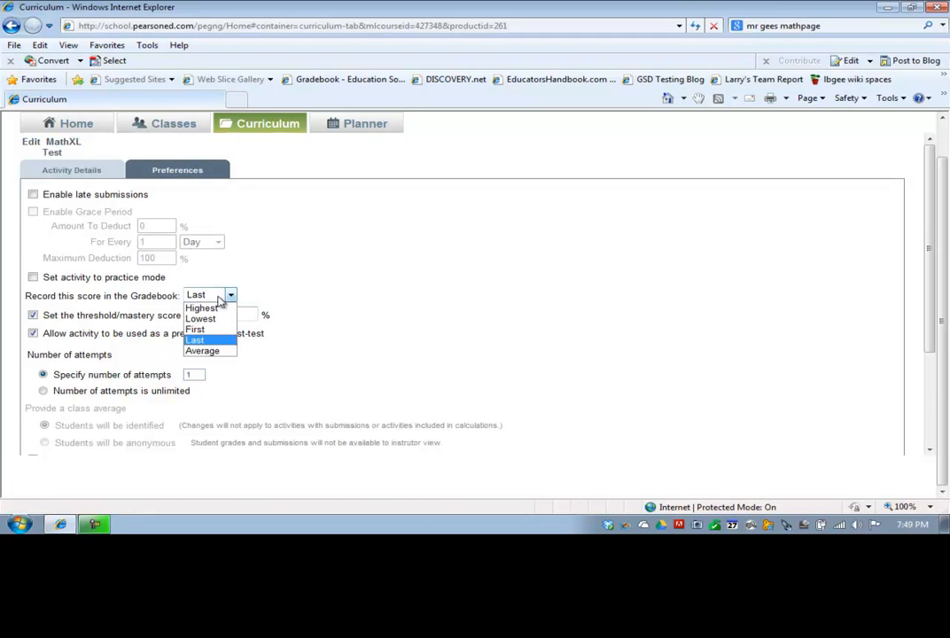
pyautogui.click(202, 307)
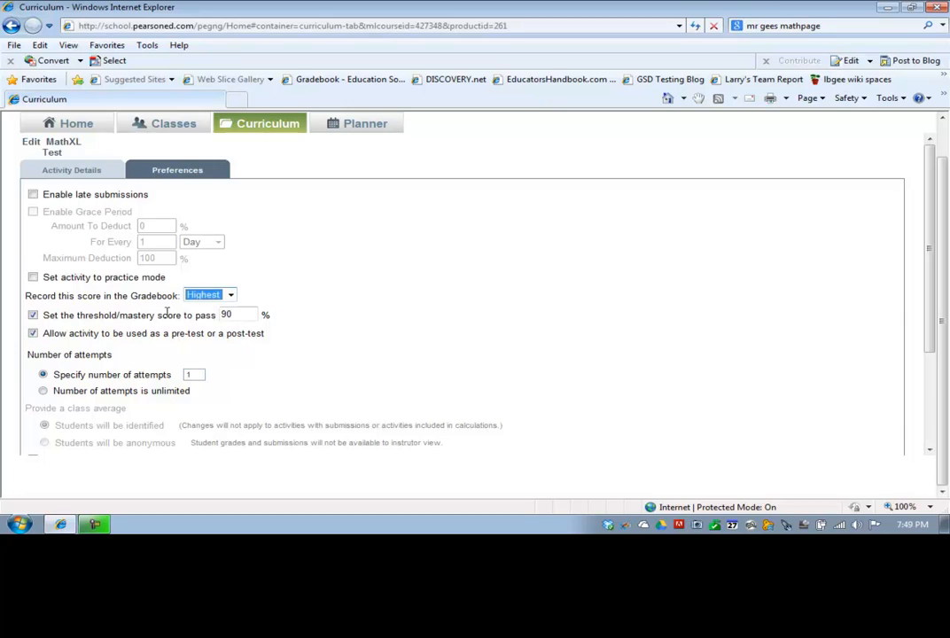
pyautogui.click(44, 391)
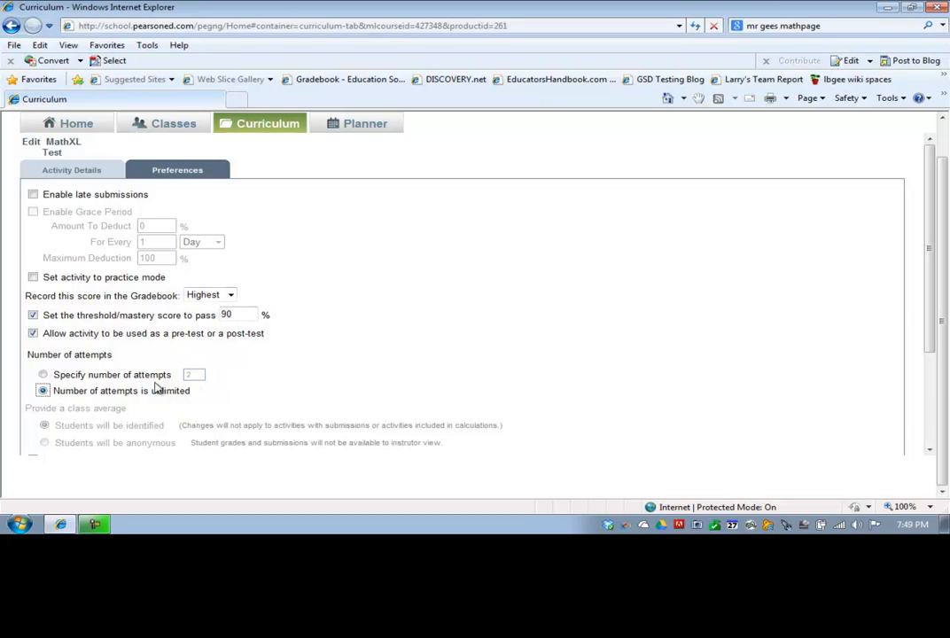
pyautogui.scroll(-3, 235, 314)
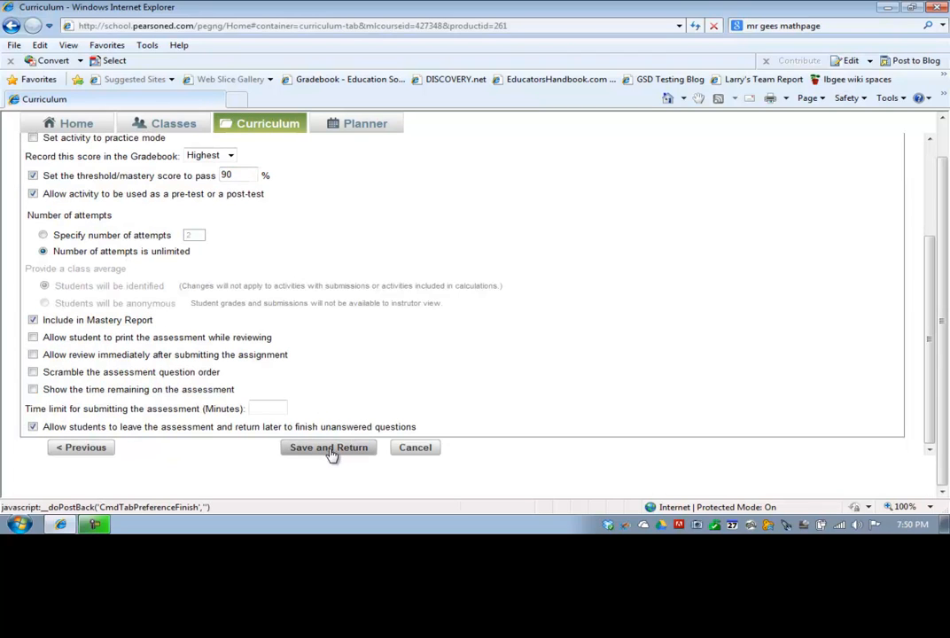
pyautogui.click(329, 450)
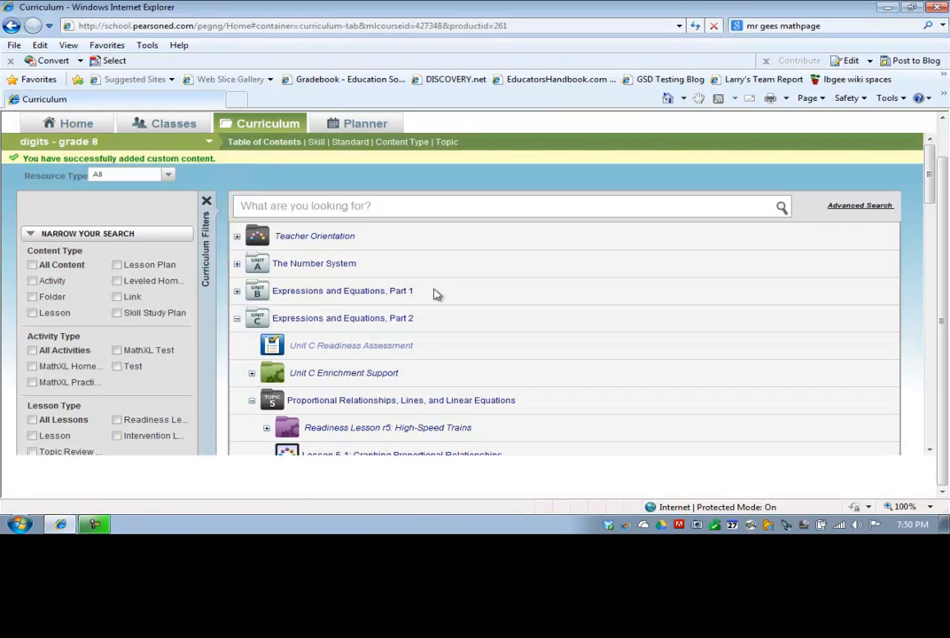
# Open the 5-6 Digits Quiz from the digits grade 8 custom content and launch the editing of its questions.
pyautogui.click(78, 124)
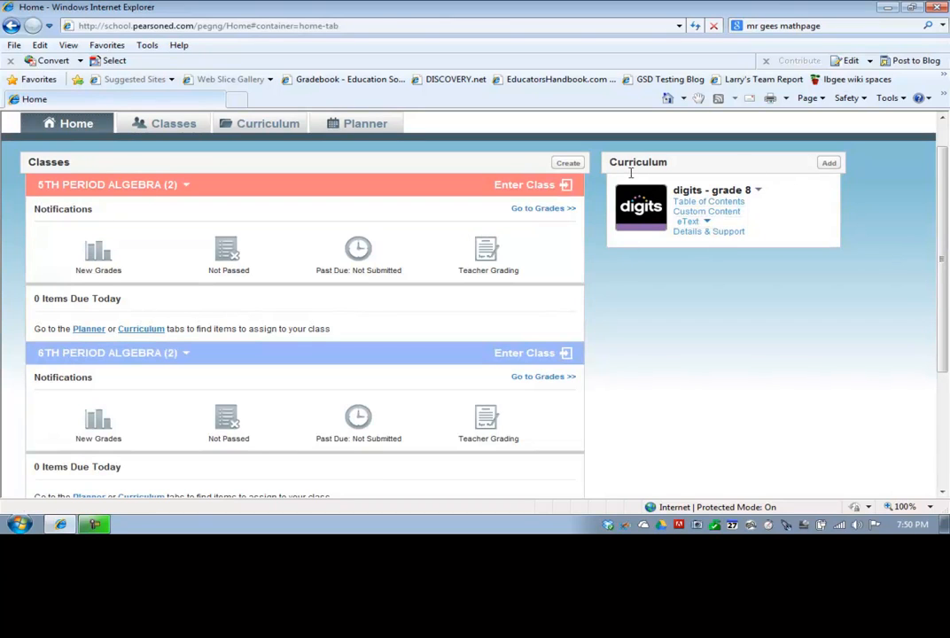
pyautogui.click(728, 212)
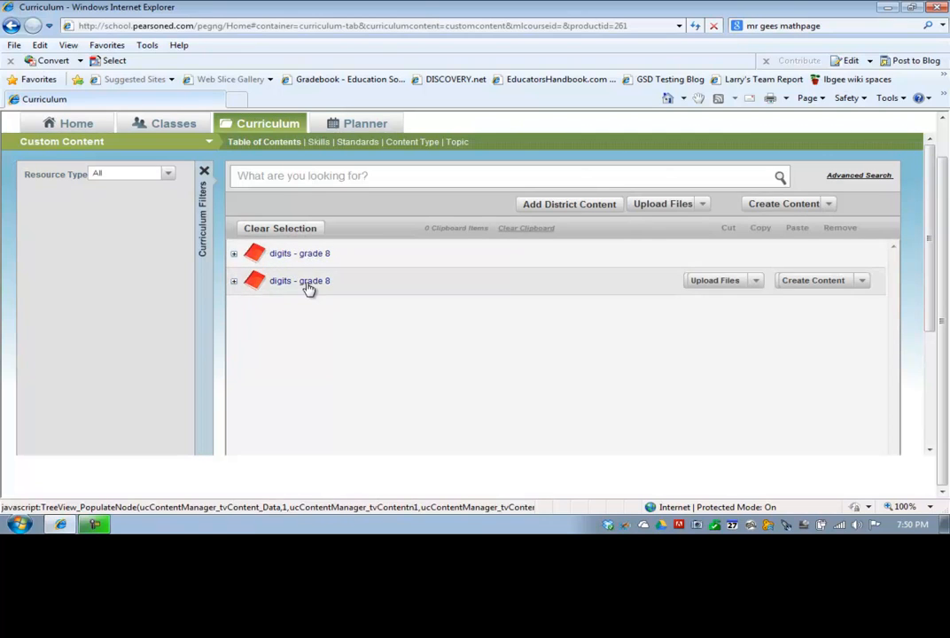
pyautogui.click(235, 283)
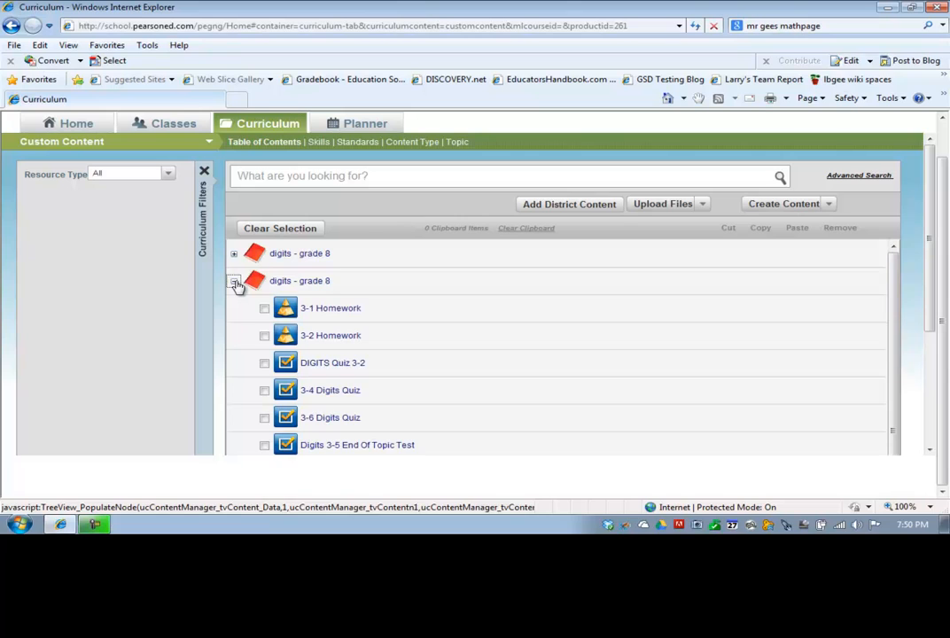
pyautogui.scroll(-3, 455, 317)
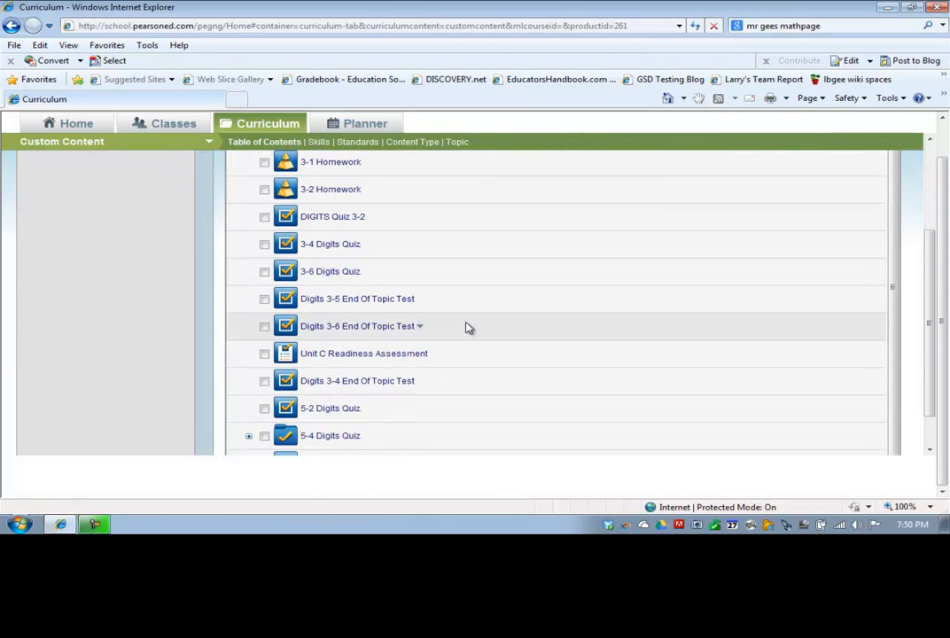
pyautogui.scroll(-1, 445, 382)
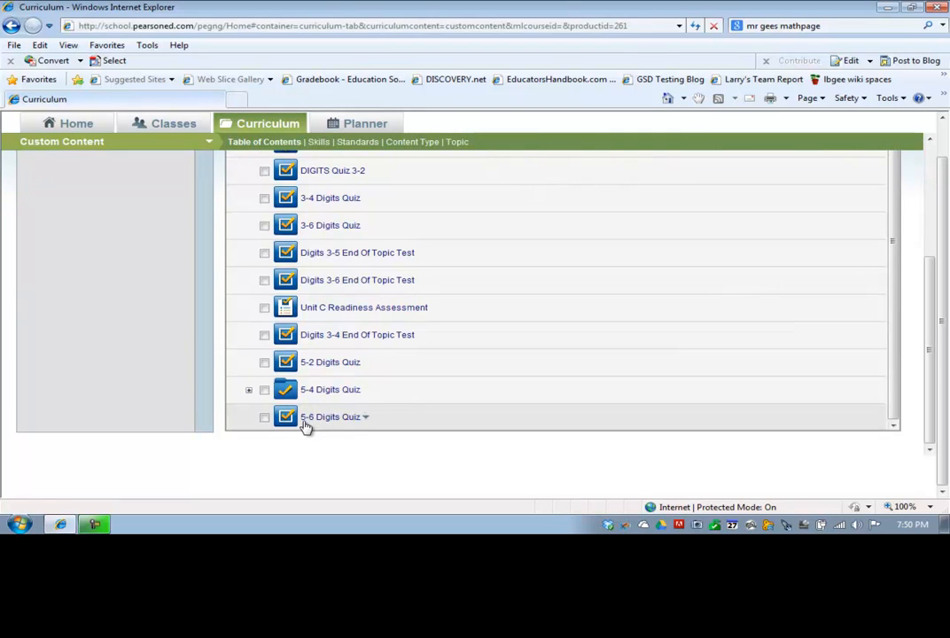
pyautogui.click(366, 420)
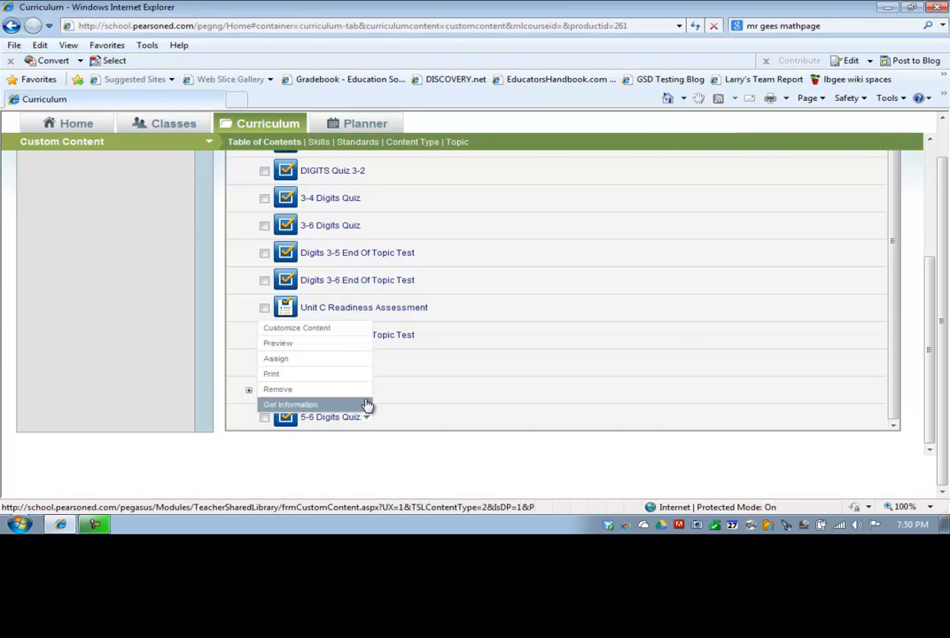
pyautogui.click(353, 330)
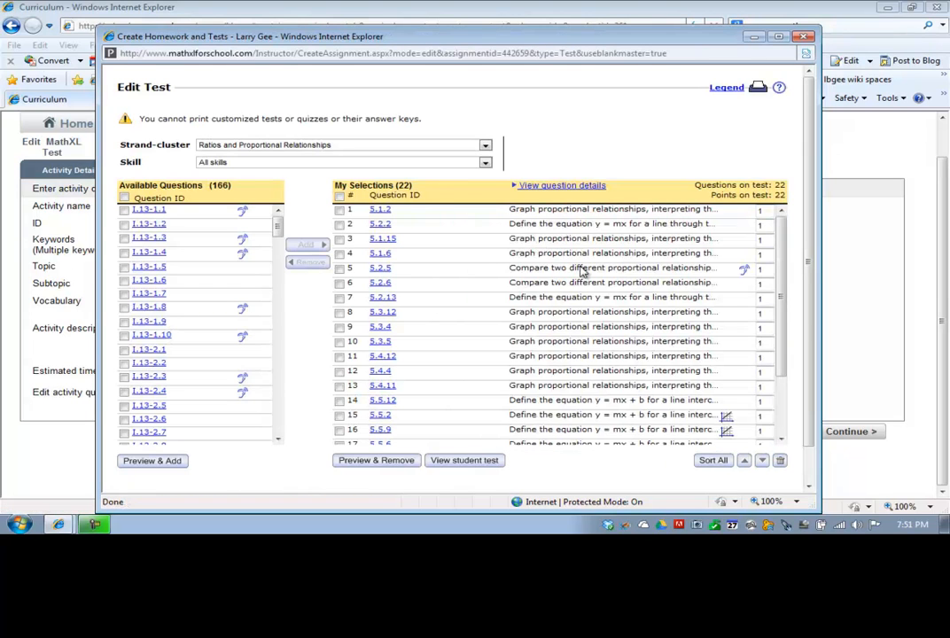
# Remove all selected questions from the test and list the available questions of the Expressions and Equations strand-cluster.
pyautogui.click(339, 196)
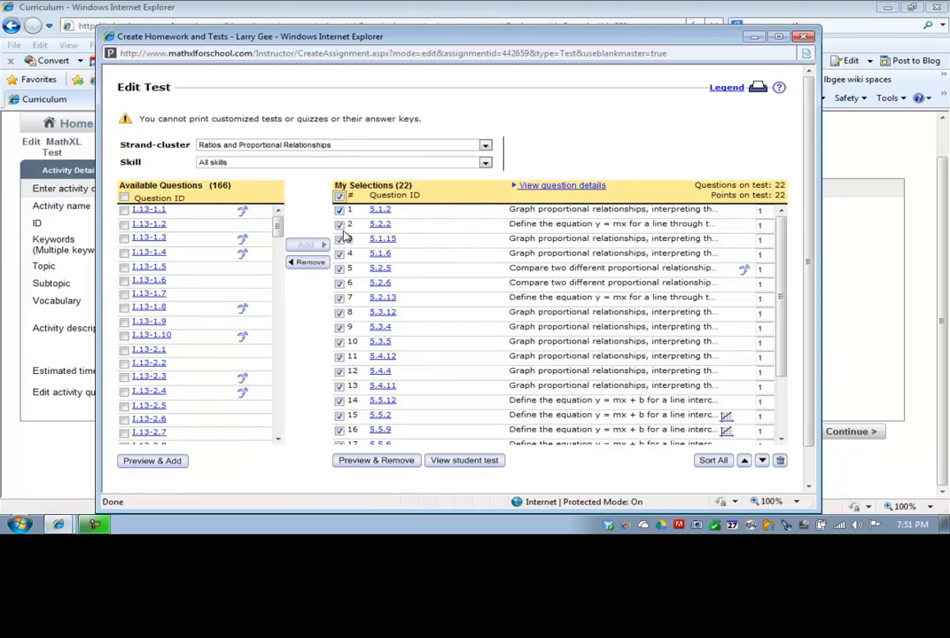
pyautogui.click(312, 264)
pyautogui.click(539, 308)
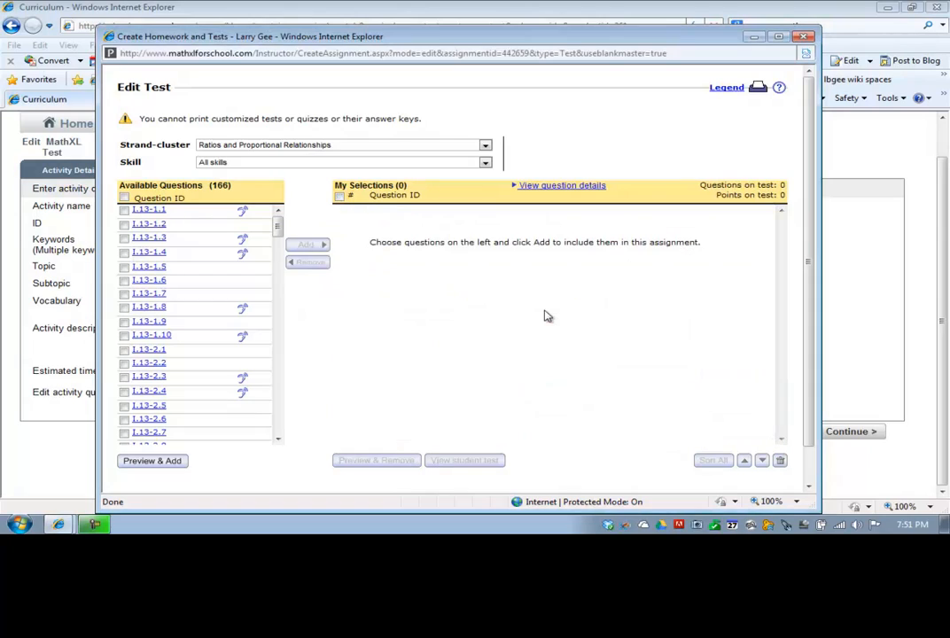
pyautogui.click(485, 145)
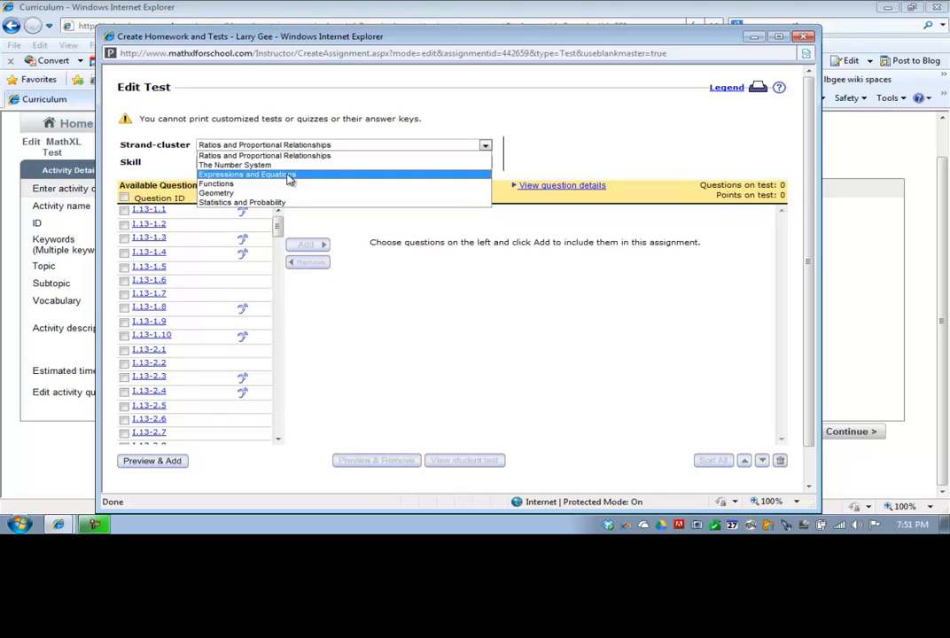
pyautogui.click(289, 176)
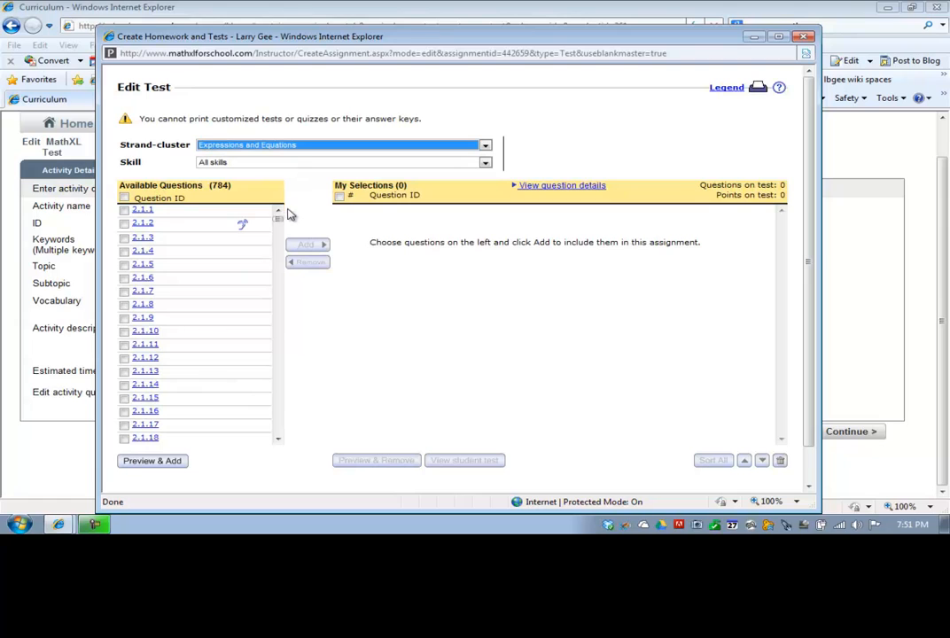
pyautogui.moveTo(277, 220); pyautogui.dragTo(267, 293)
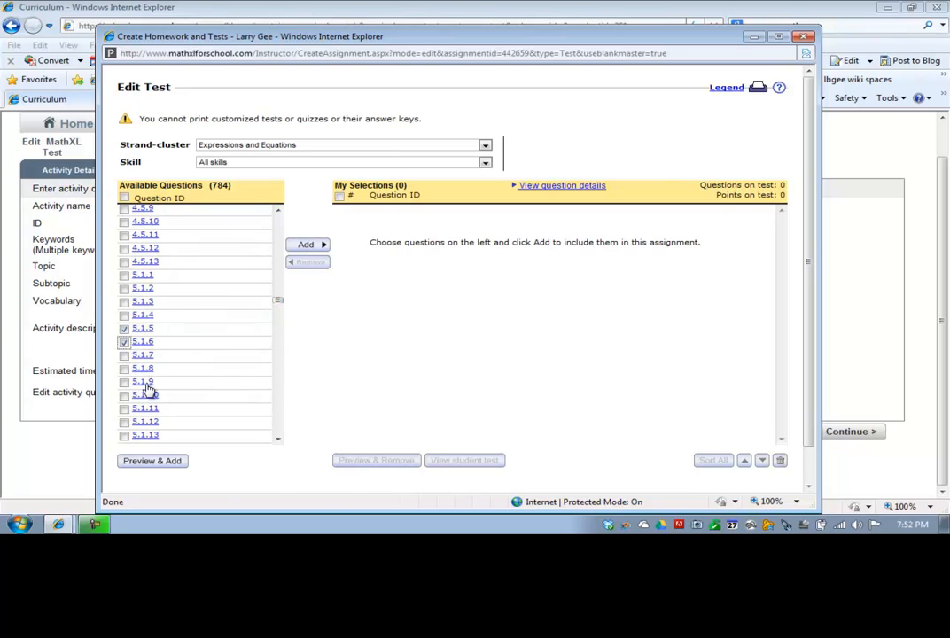
pyautogui.moveTo(148, 387)
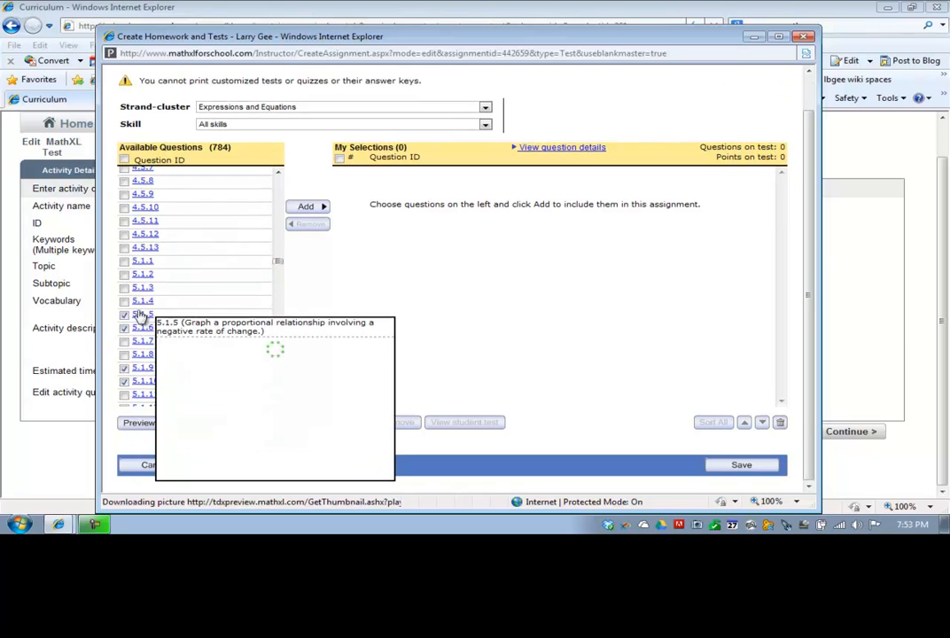
pyautogui.click(124, 315)
pyautogui.click(124, 314)
pyautogui.click(124, 327)
pyautogui.click(124, 159)
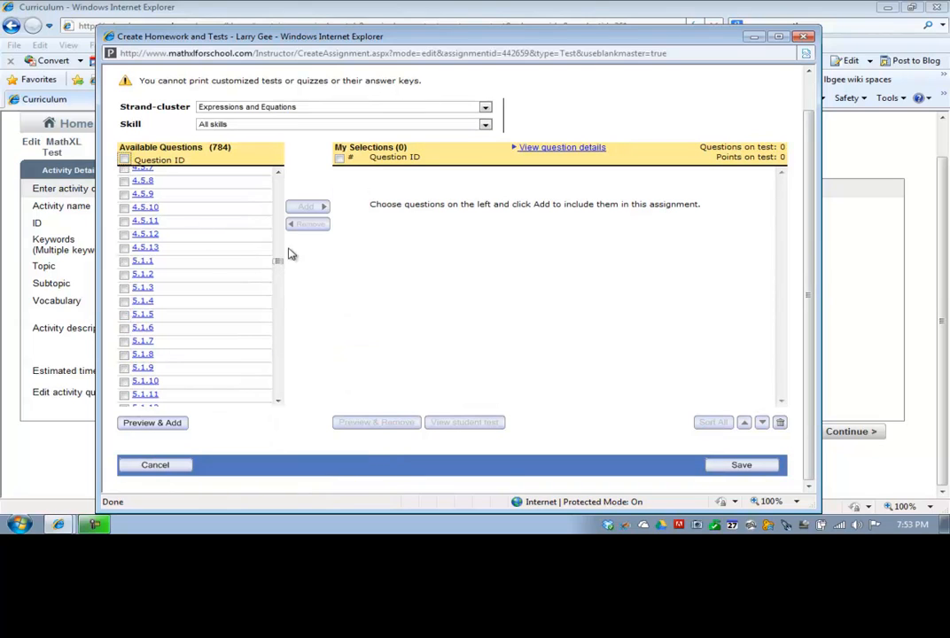
# Browse the available questions of lessons 5.4 through 5.6 and preview the descriptions of several of them.
pyautogui.moveTo(279, 263); pyautogui.dragTo(278, 295)
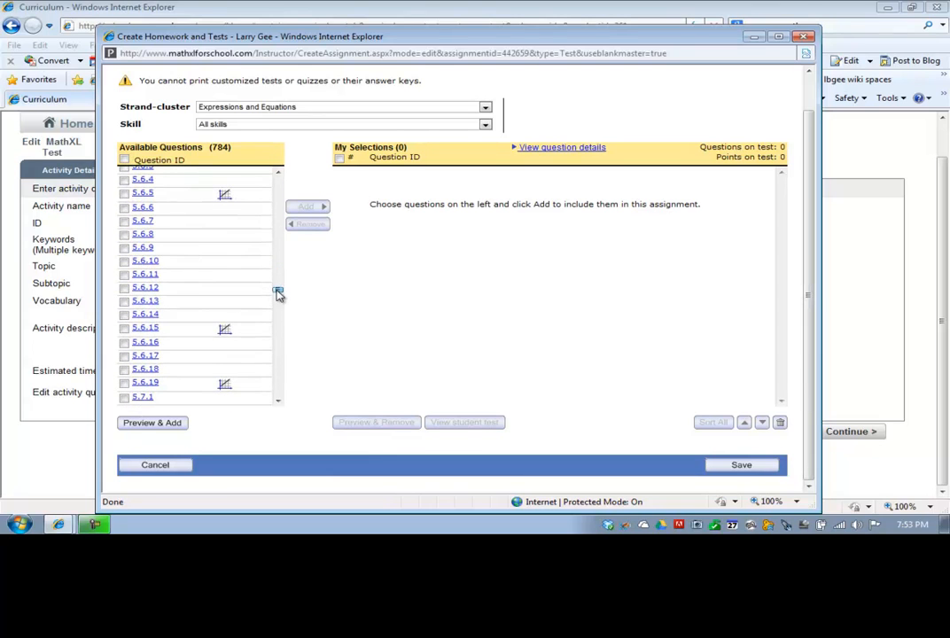
pyautogui.scroll(3, 200, 243)
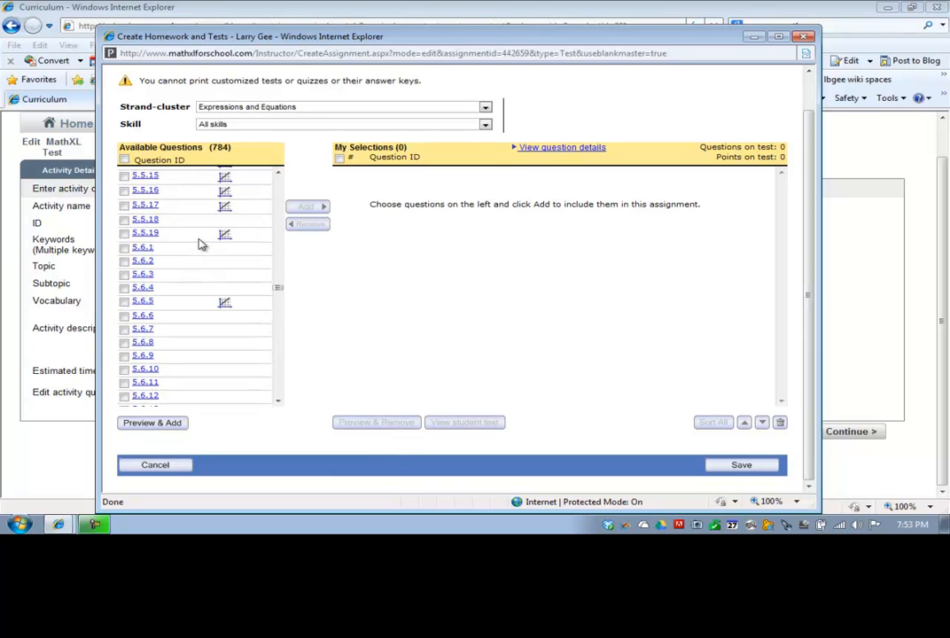
pyautogui.scroll(4, 177, 218)
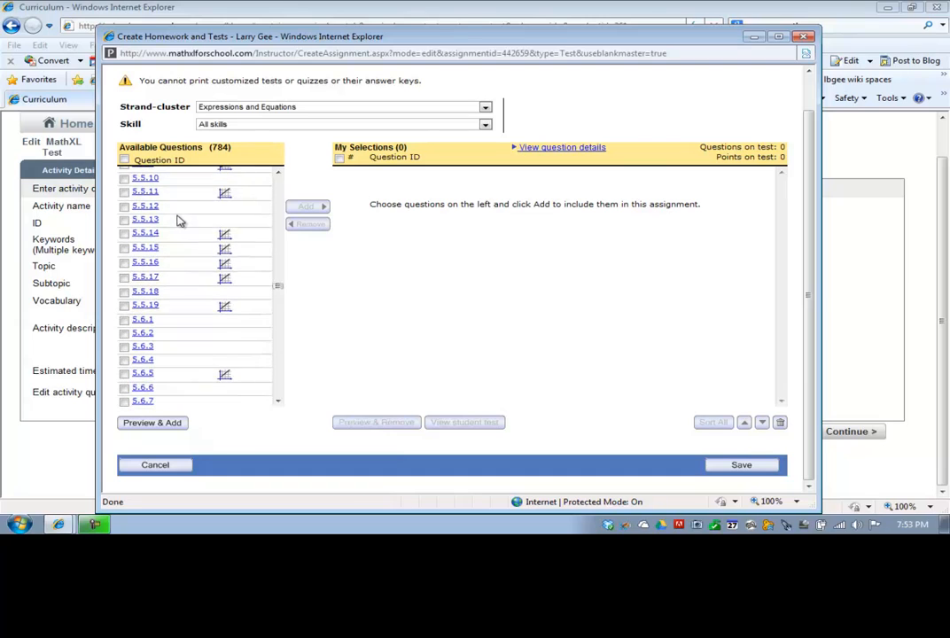
pyautogui.scroll(2, 169, 200)
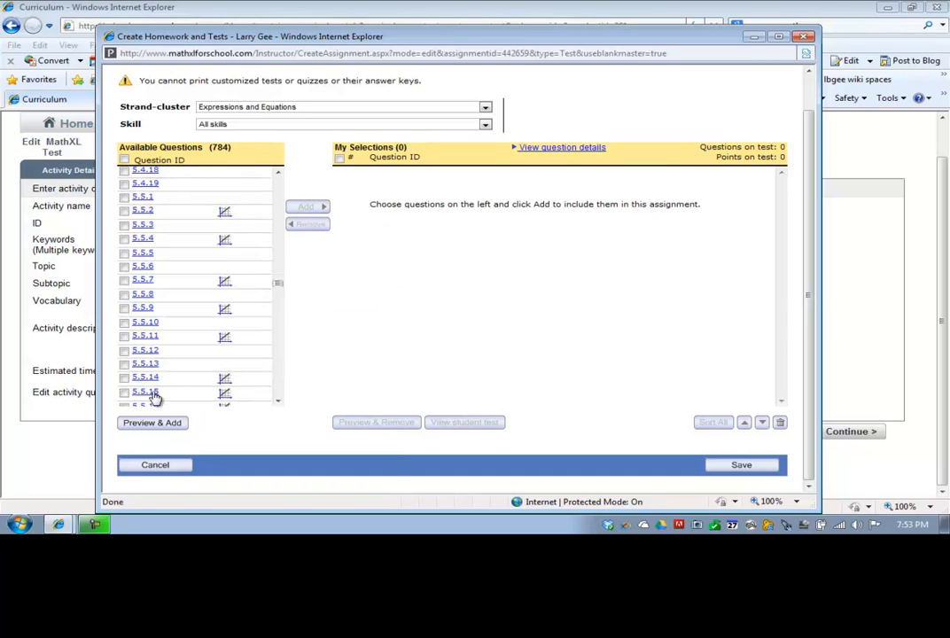
pyautogui.scroll(-1, 178, 390)
pyautogui.moveTo(154, 373)
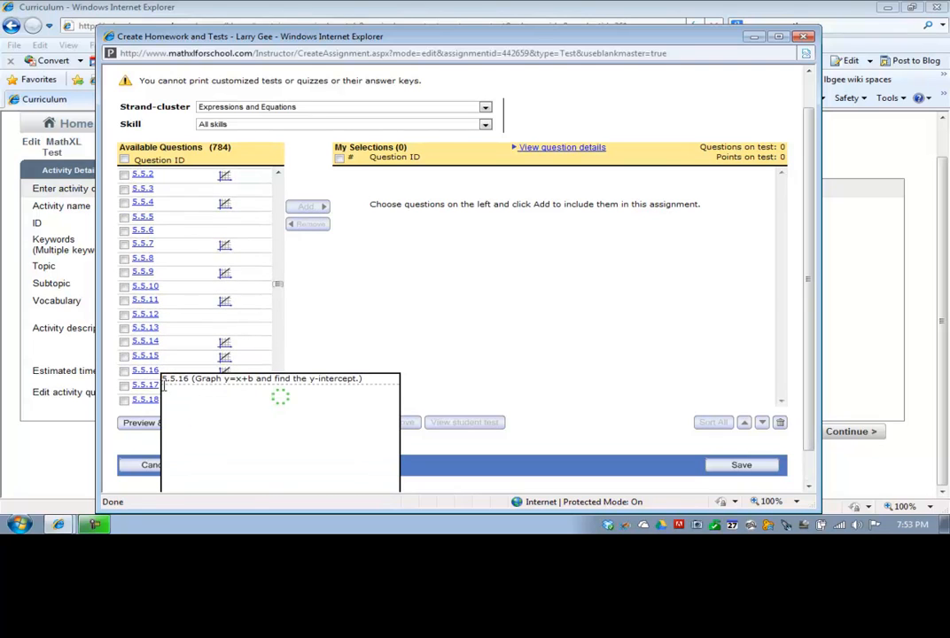
pyautogui.scroll(-1, 171, 385)
pyautogui.scroll(6, 177, 268)
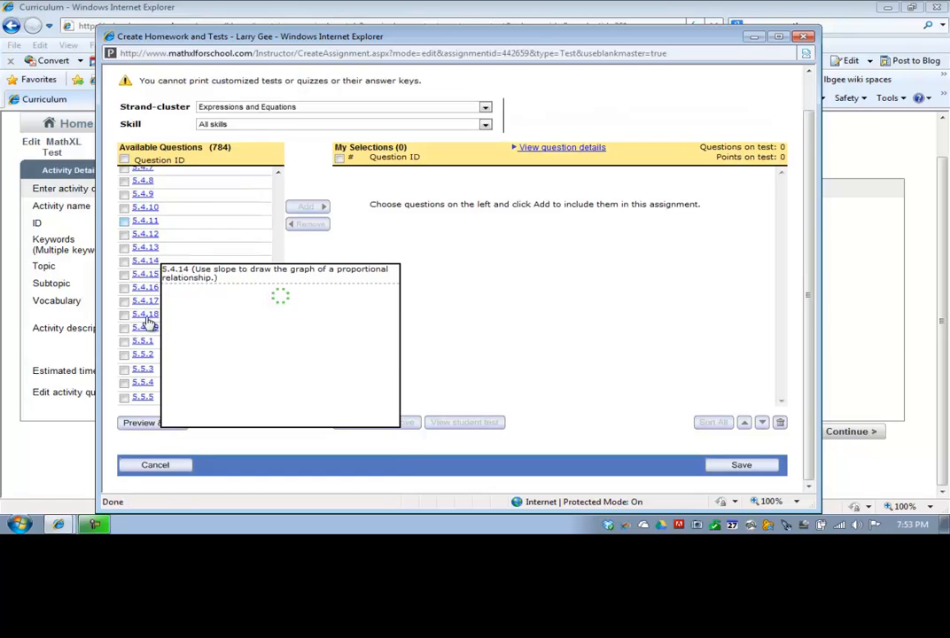
pyautogui.moveTo(152, 316)
pyautogui.scroll(-2, 152, 316)
pyautogui.scroll(-1, 135, 275)
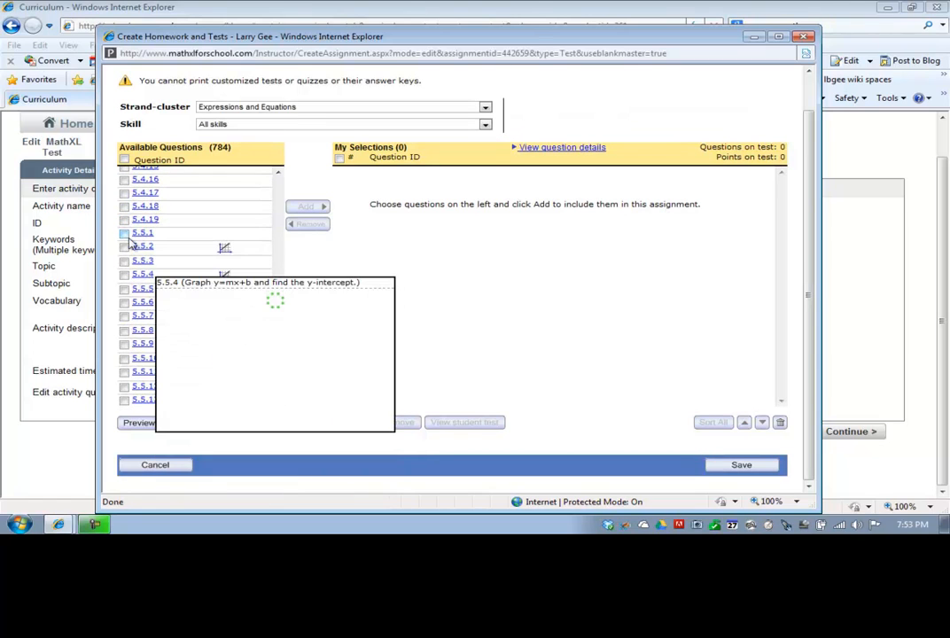
# Select questions 5.5.3, 5.5.7, 5.5.10, 5.5.12 and 5.5.16 from the available questions.
pyautogui.click(124, 262)
pyautogui.moveTo(149, 265)
pyautogui.moveTo(145, 324)
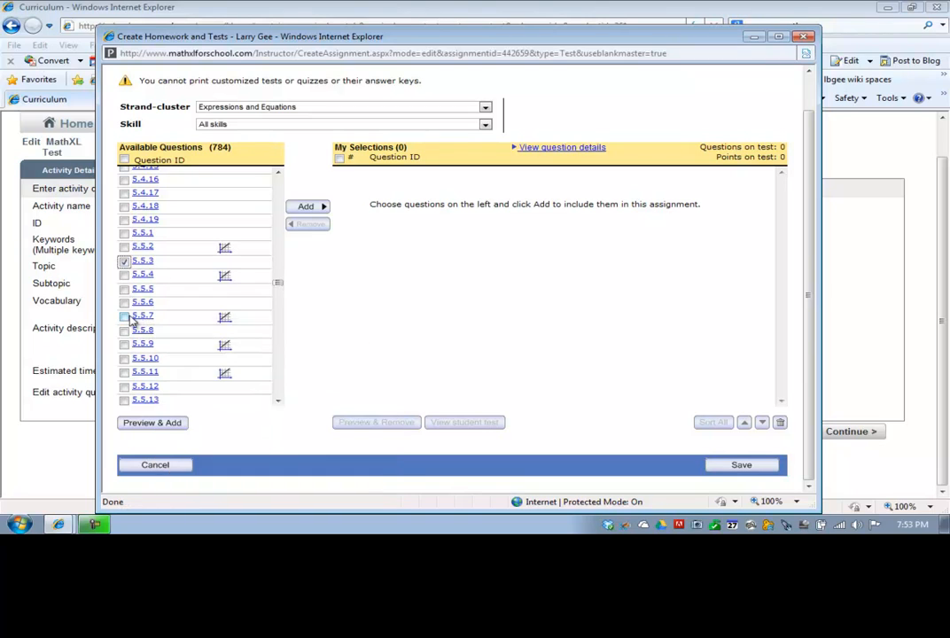
pyautogui.click(125, 317)
pyautogui.scroll(-1, 176, 295)
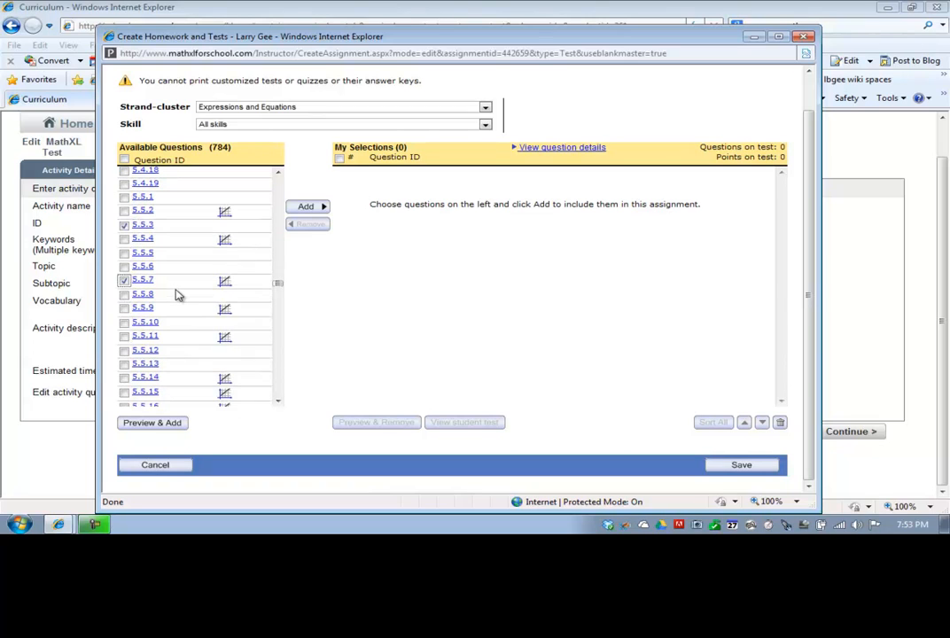
pyautogui.click(125, 324)
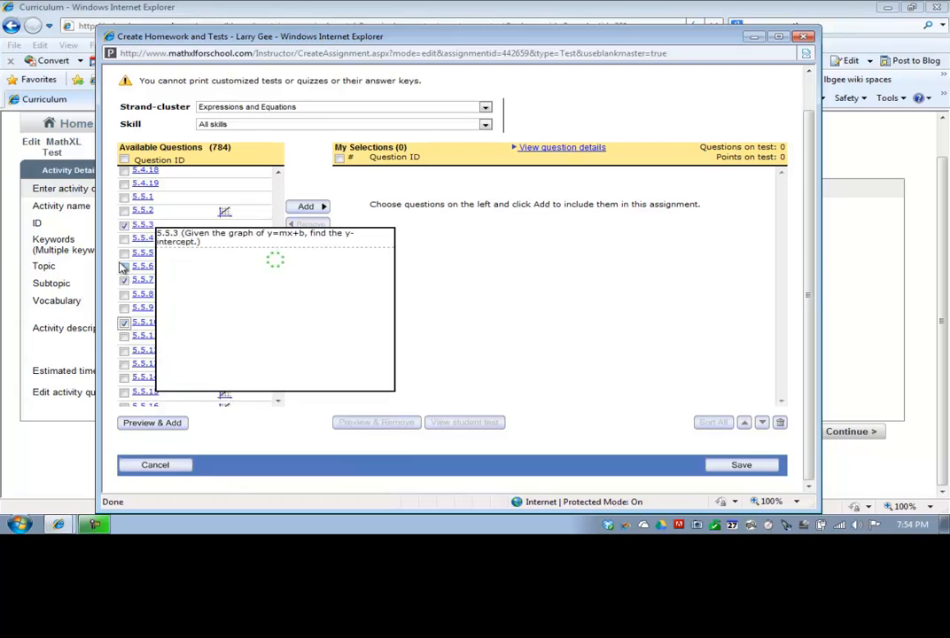
pyautogui.scroll(-1, 149, 330)
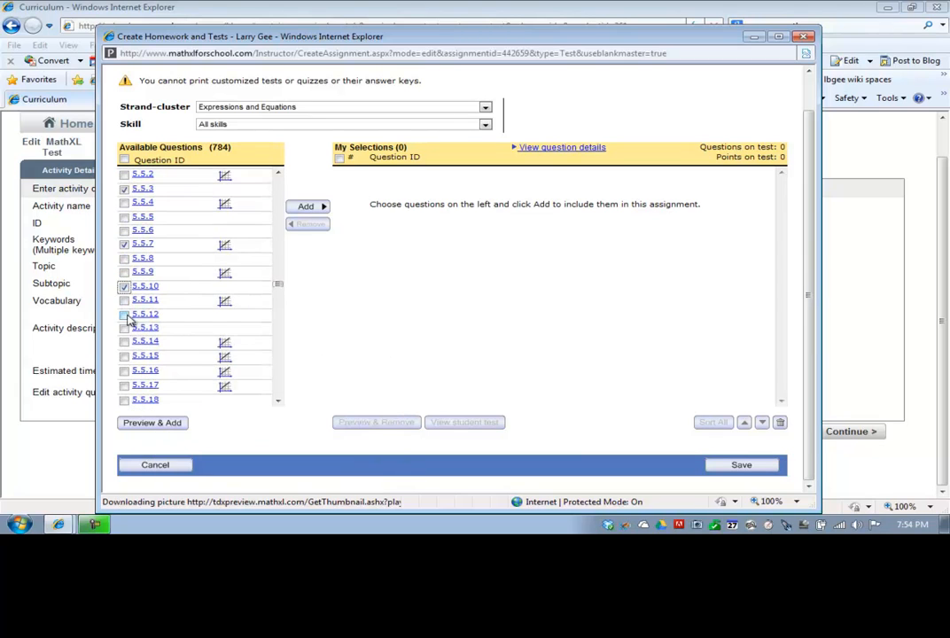
pyautogui.click(125, 315)
pyautogui.scroll(1, 155, 216)
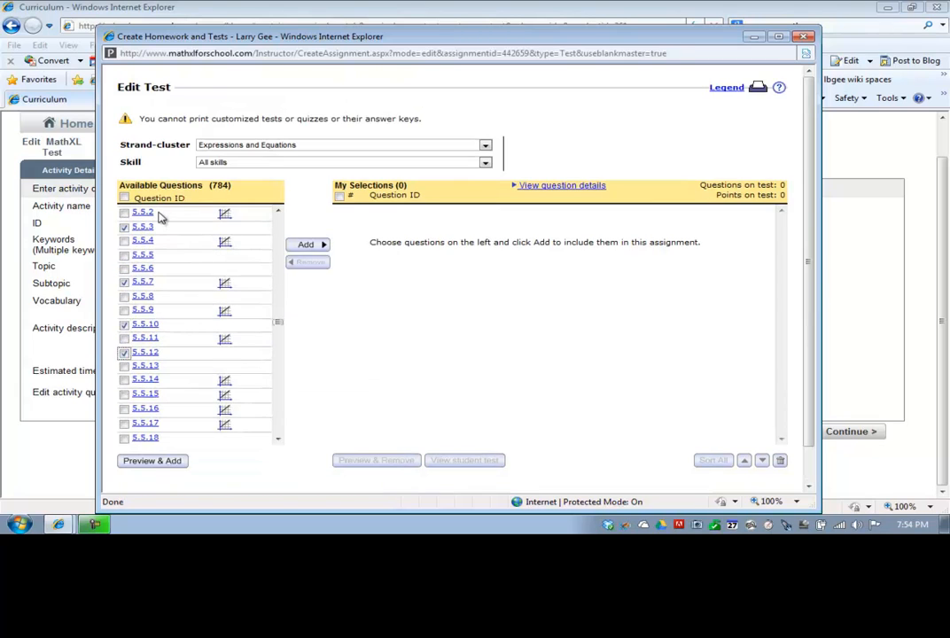
pyautogui.click(124, 326)
pyautogui.scroll(-2, 117, 324)
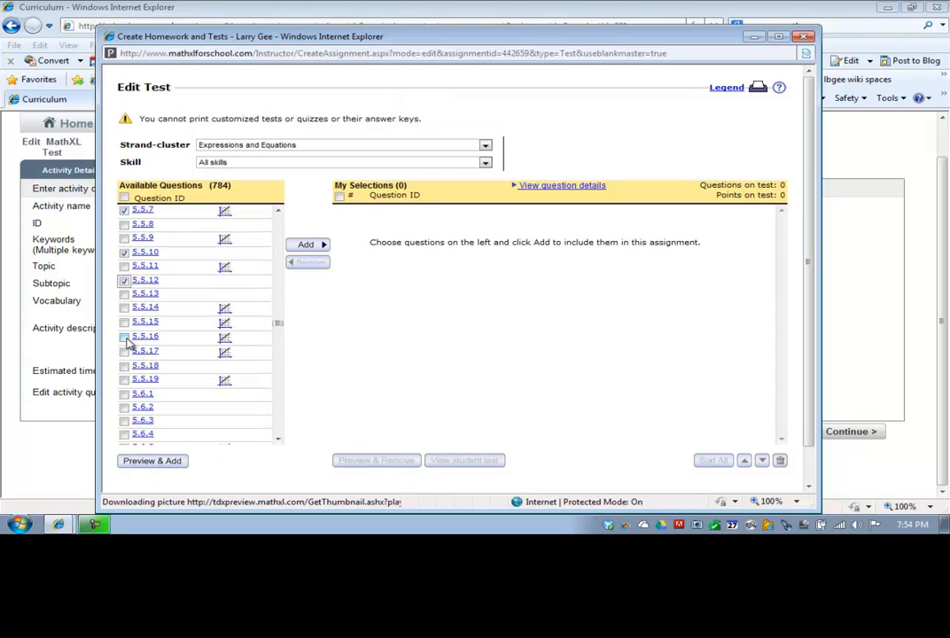
# Select questions 5.6.3, 5.6.6, 5.6.10, 5.6.14 and 5.6.16 as well, and add all selected questions to the test.
pyautogui.scroll(-4, 170, 341)
pyautogui.scroll(-1, 164, 323)
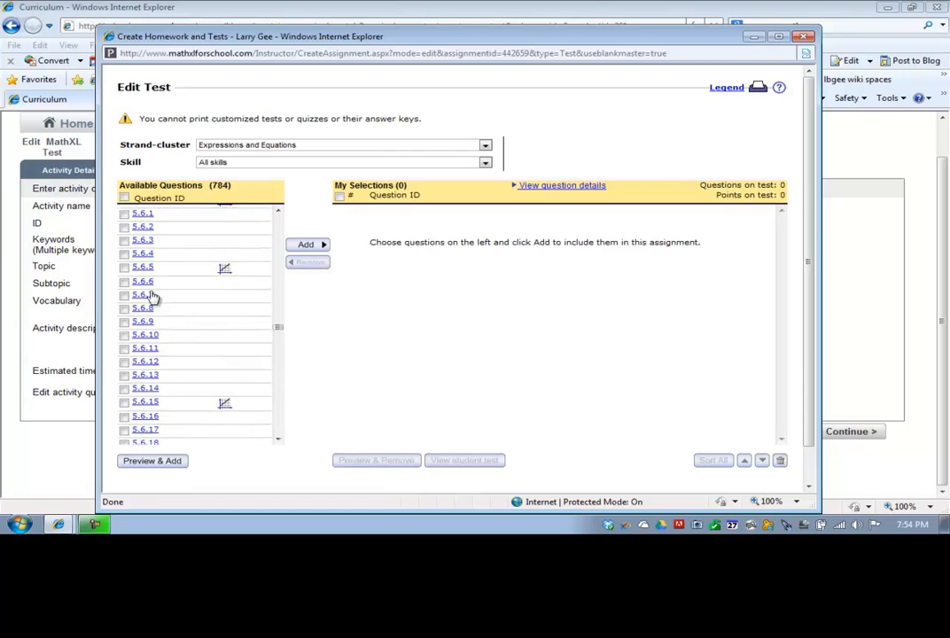
pyautogui.scroll(2, 133, 252)
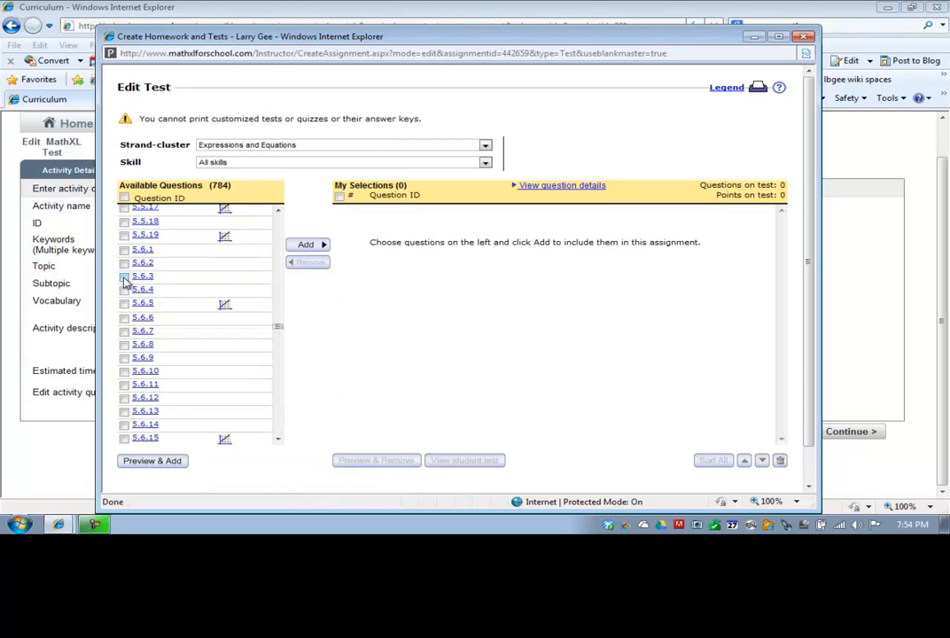
pyautogui.click(124, 317)
pyautogui.click(124, 370)
pyautogui.scroll(-2, 149, 381)
pyautogui.click(124, 351)
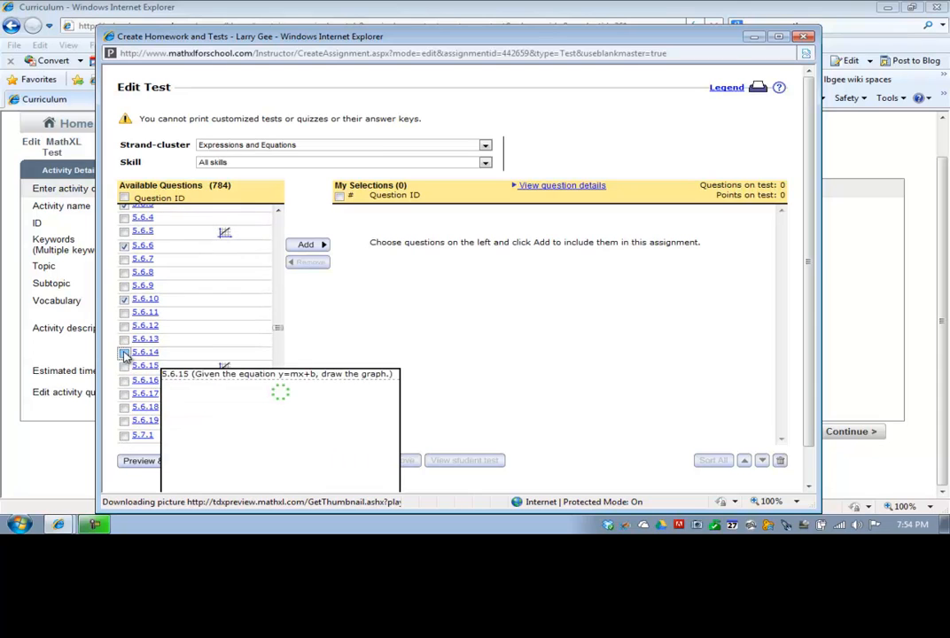
pyautogui.click(124, 380)
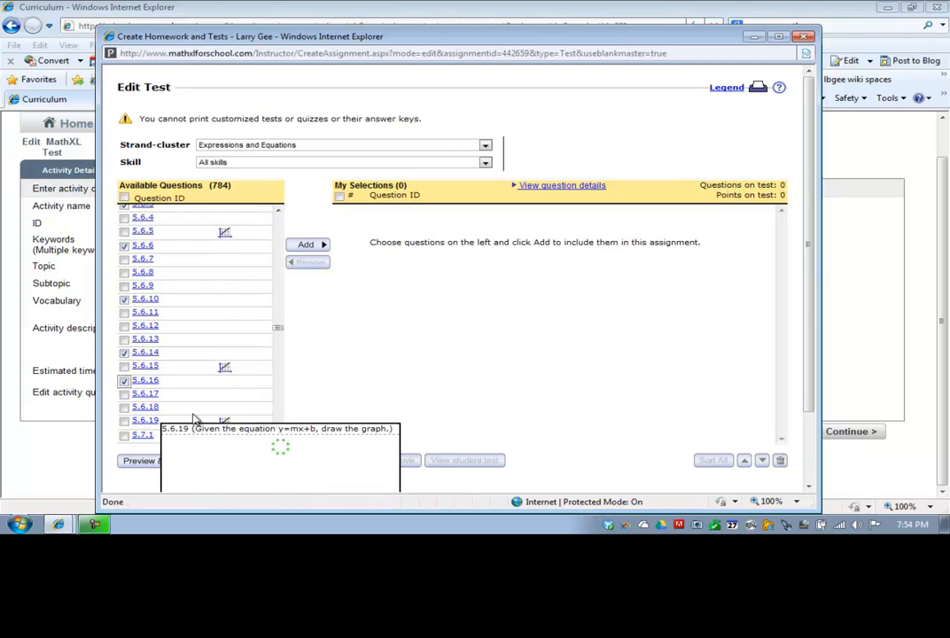
pyautogui.scroll(-1, 190, 422)
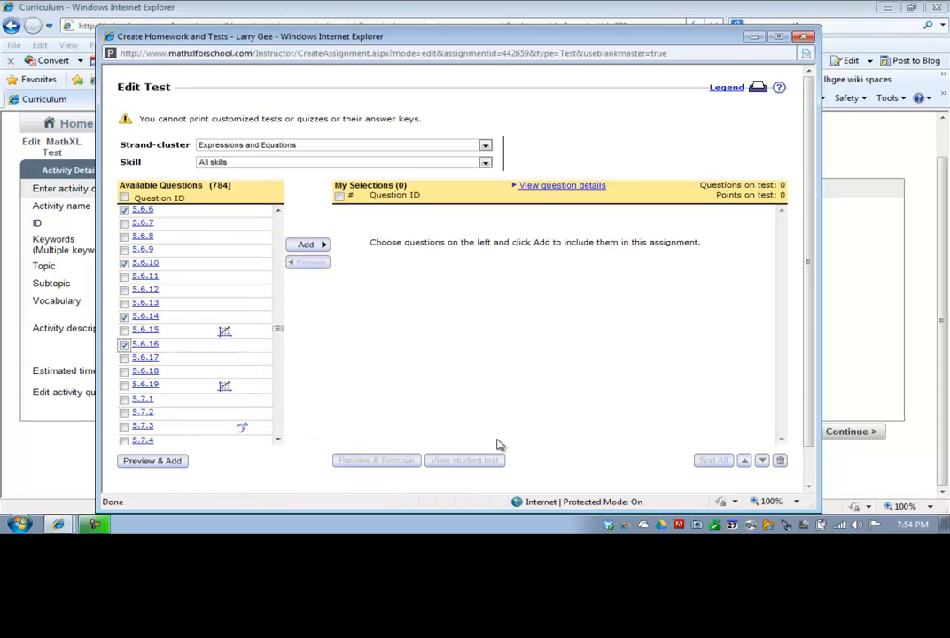
pyautogui.click(310, 245)
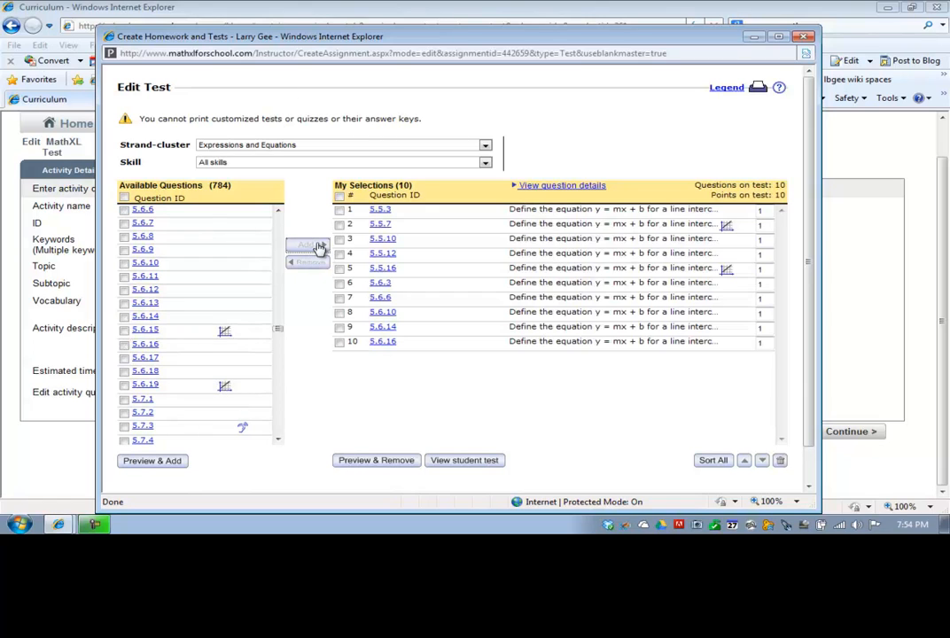
# Set the points of each of the ten questions on the test to 4.
pyautogui.doubleClick(767, 209)
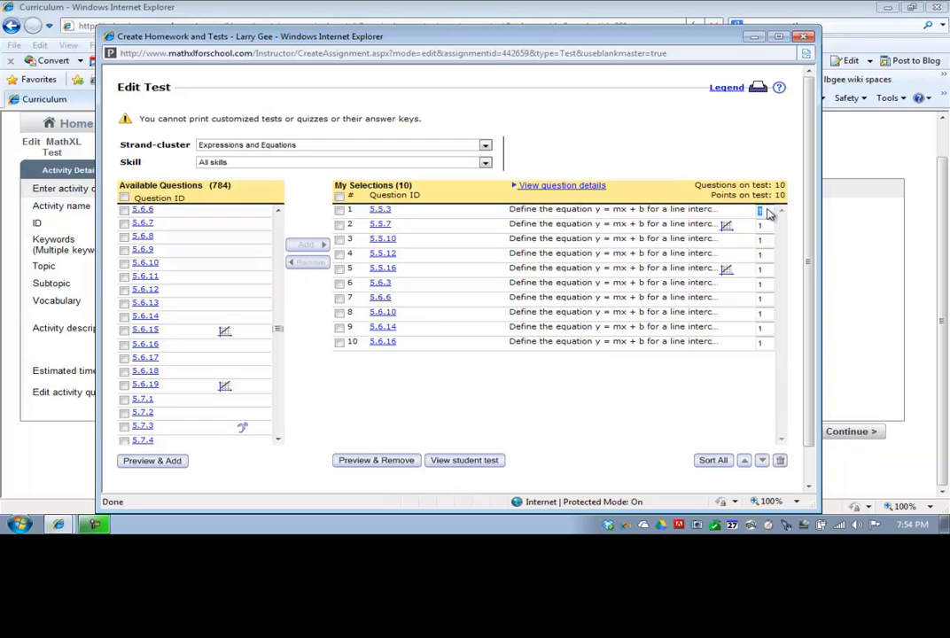
pyautogui.write('4')
pyautogui.doubleClick(767, 240)
pyautogui.write('4')
pyautogui.doubleClick(765, 255)
pyautogui.write('4')
pyautogui.doubleClick(764, 328)
pyautogui.write('4')
pyautogui.doubleClick(761, 343)
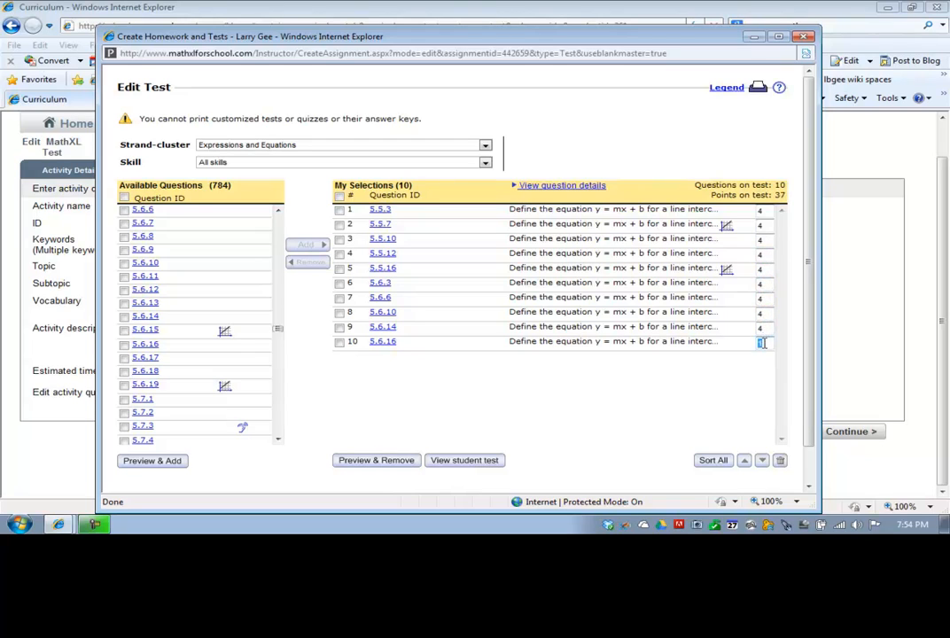
# Save the edited test with its chosen questions and point values.
pyautogui.scroll(-2, 531, 206)
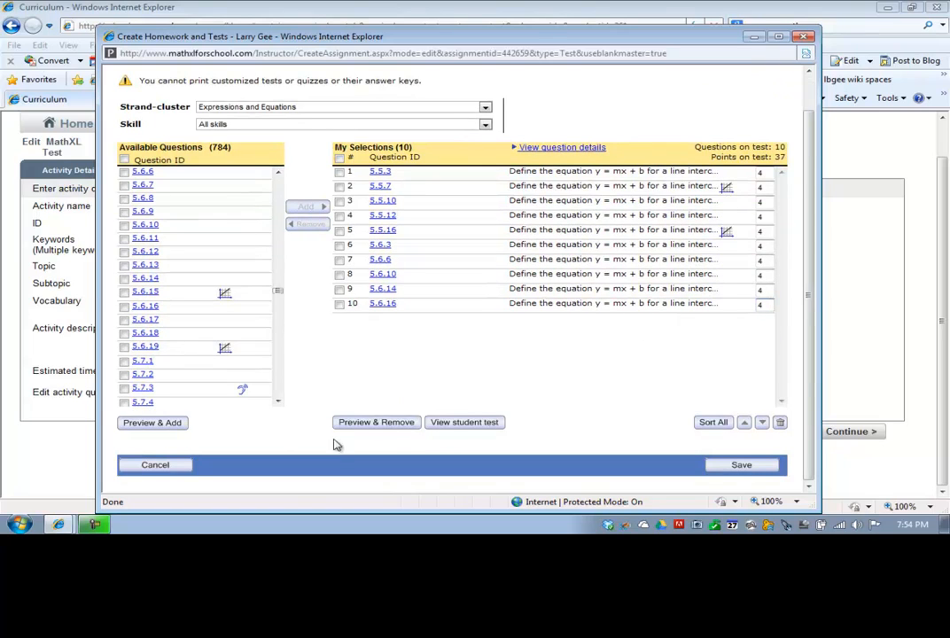
pyautogui.click(746, 469)
pyautogui.click(746, 467)
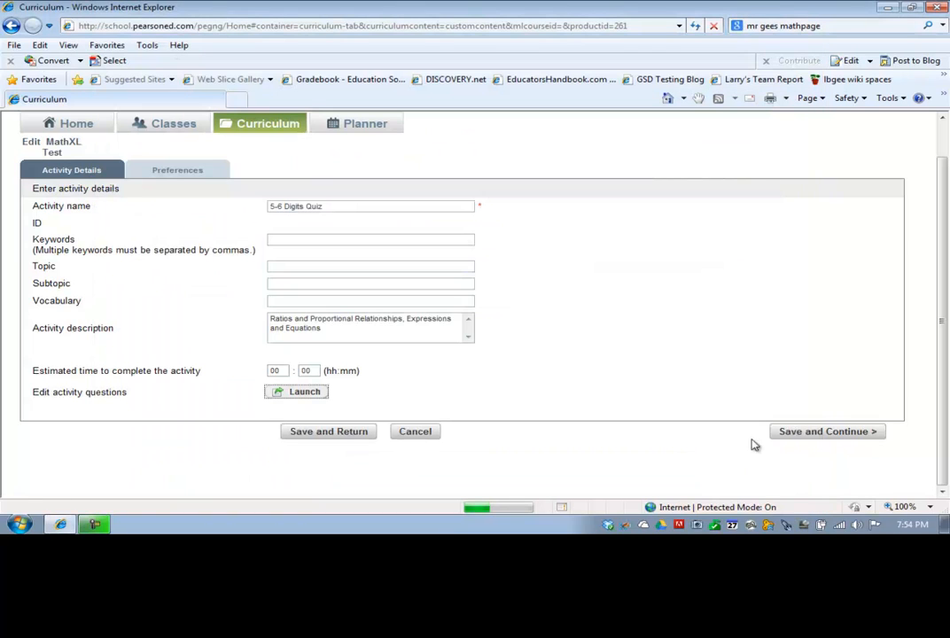
# Review the preferences of the 5-6 Digits Quiz and save the activity, returning to the custom content.
pyautogui.click(182, 176)
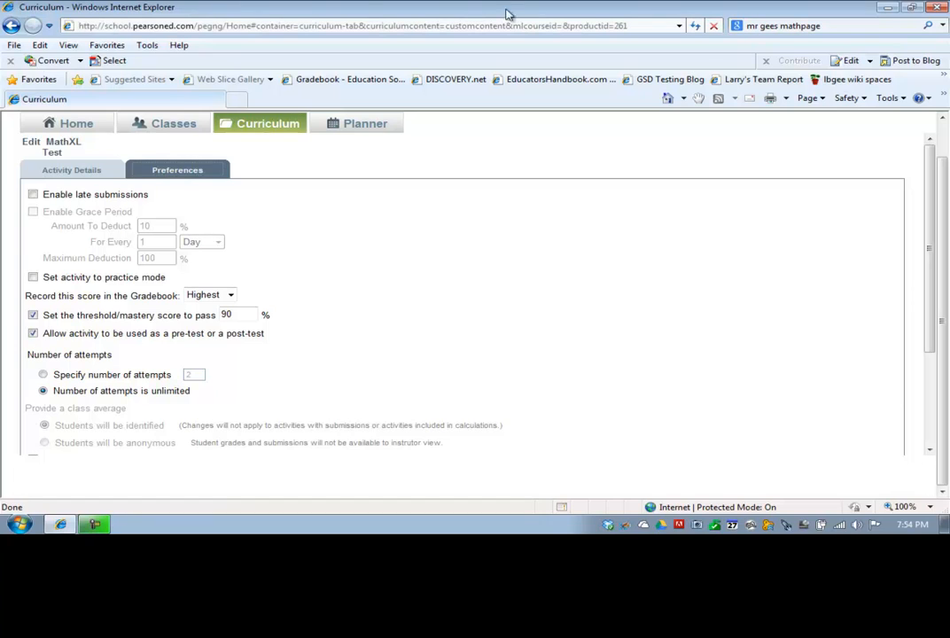
pyautogui.scroll(-3, 682, 307)
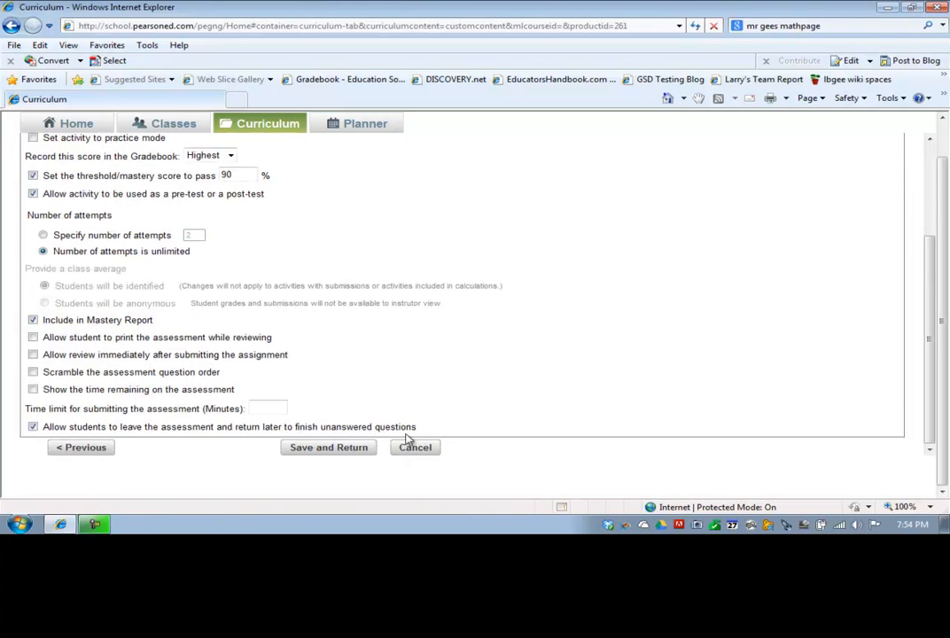
pyautogui.click(329, 449)
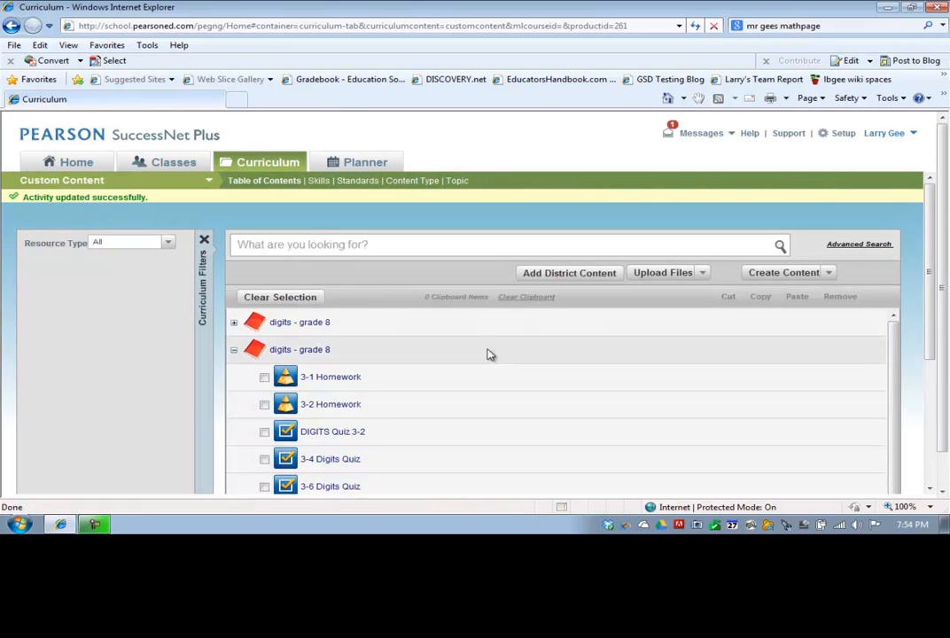
# Start assigning the 5-6 Digits Quiz and select the classes 6TH PERIOD ALGEBRA (2) and 7TH PERIOD ALGEBRA (2).
pyautogui.scroll(-5, 491, 358)
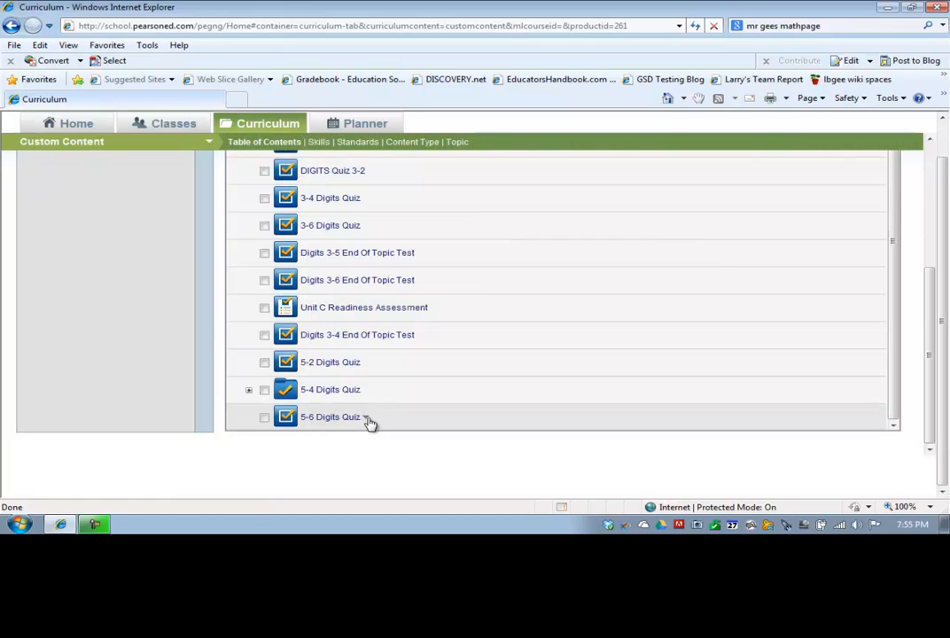
pyautogui.click(366, 418)
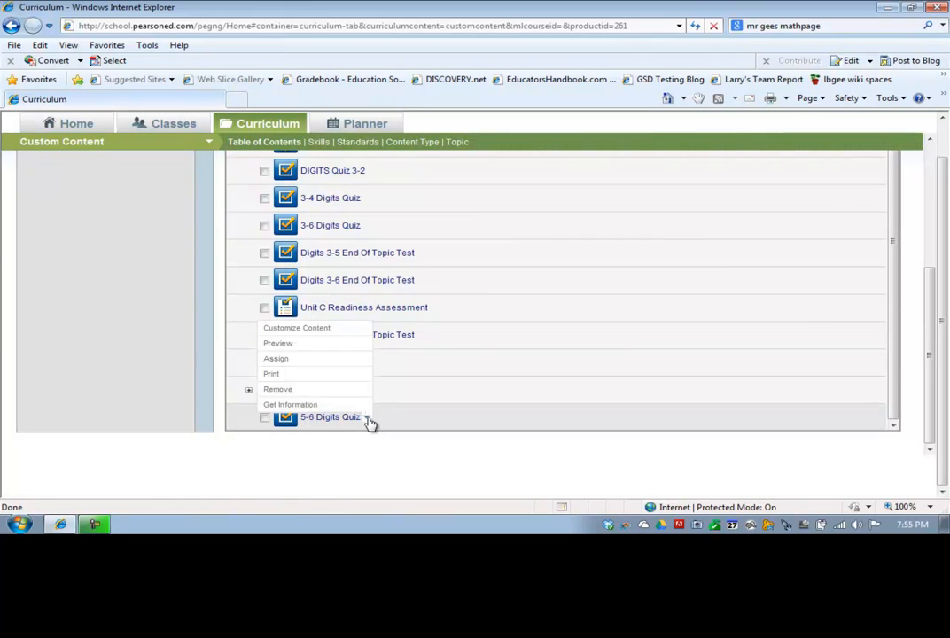
pyautogui.click(354, 363)
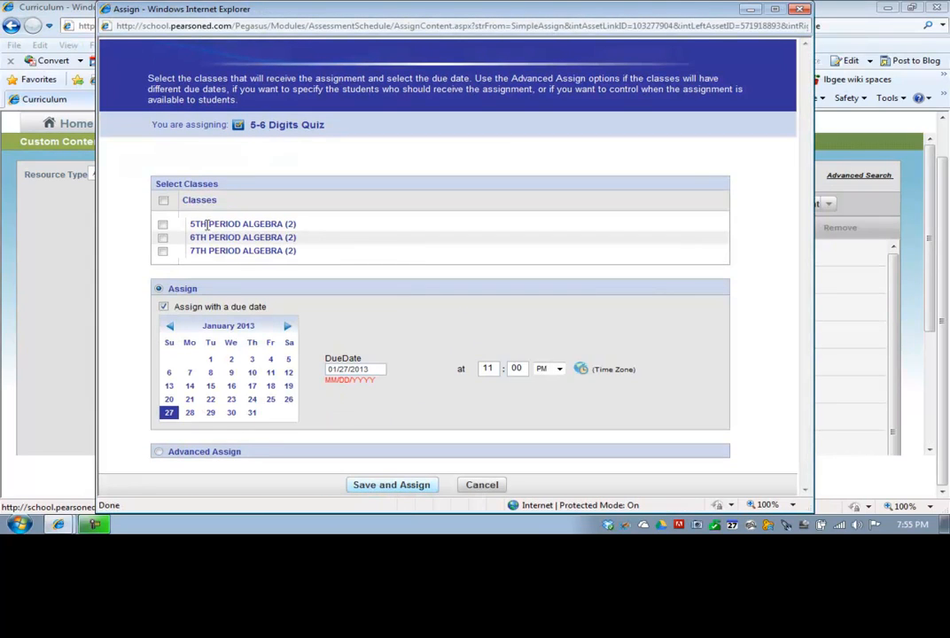
pyautogui.click(163, 252)
pyautogui.click(163, 238)
# Set the quiz's due date to 03/22/2013, save the assignment, and close its summary.
pyautogui.click(288, 327)
pyautogui.click(288, 327)
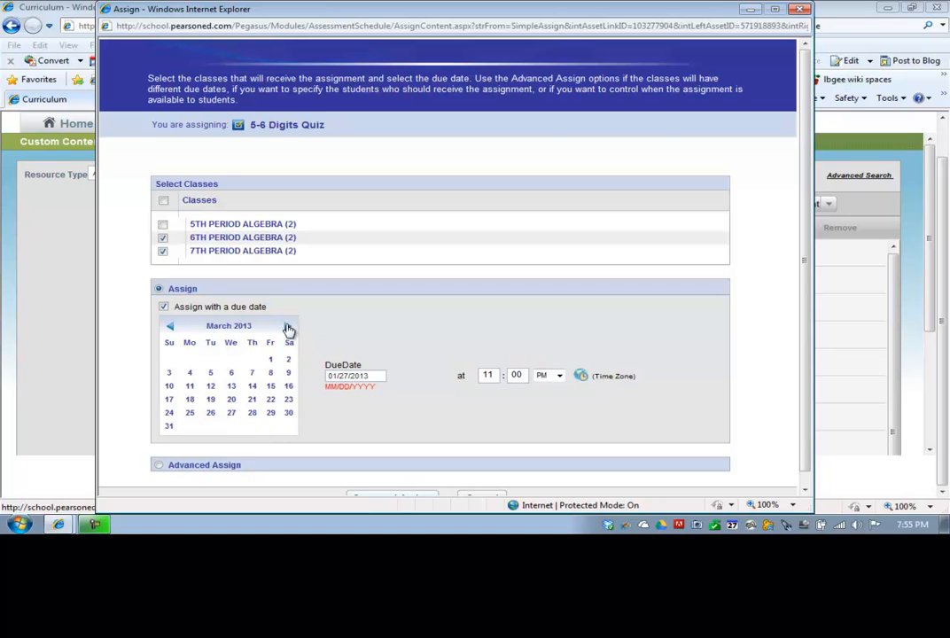
pyautogui.click(270, 399)
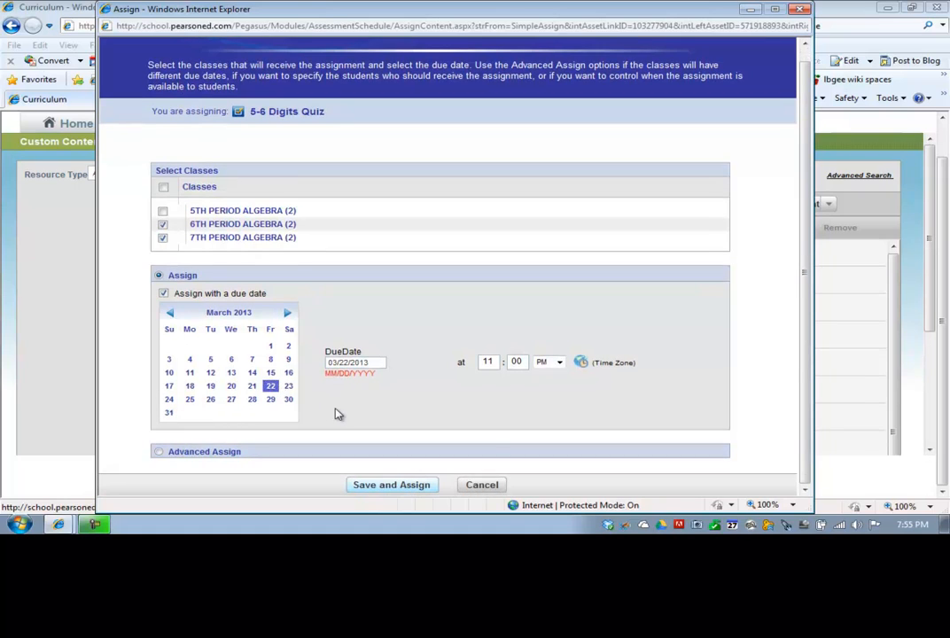
pyautogui.click(419, 484)
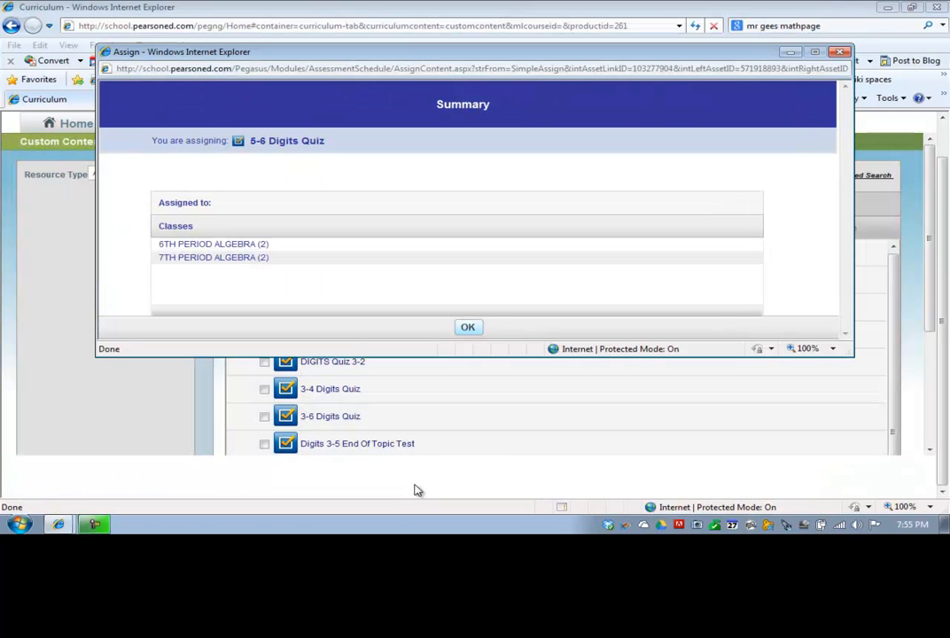
pyautogui.click(466, 328)
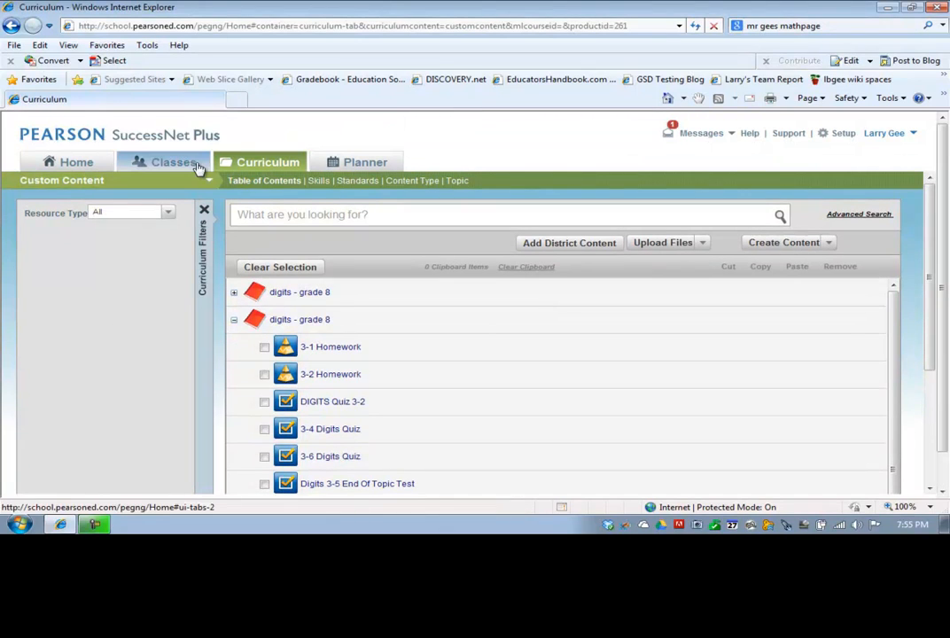
# Open the coursework of the class 7TH PERIOD ALGEBRA (2) and check its assigned items, including the 5-6 Digits Quiz.
pyautogui.click(188, 173)
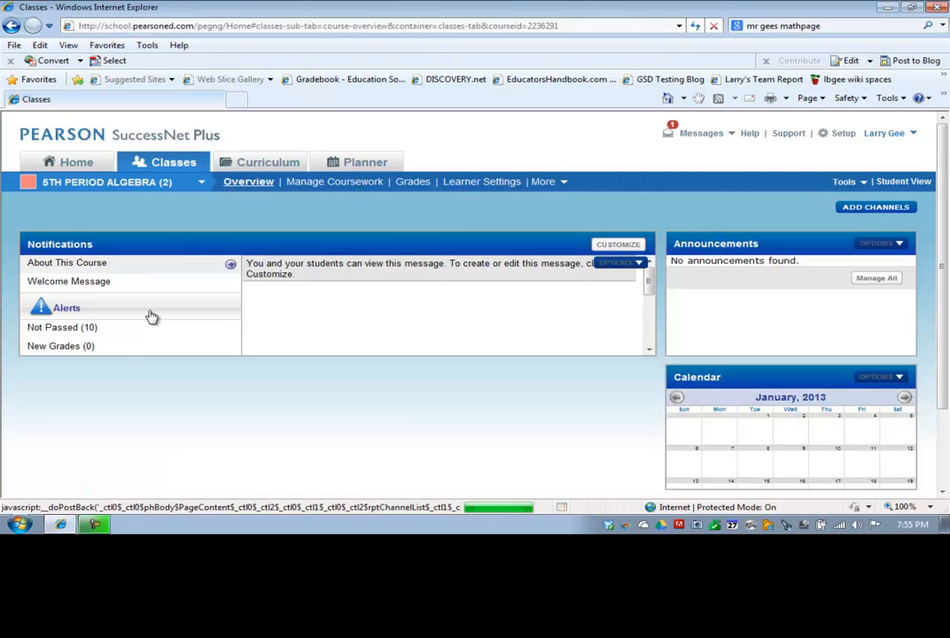
pyautogui.click(201, 183)
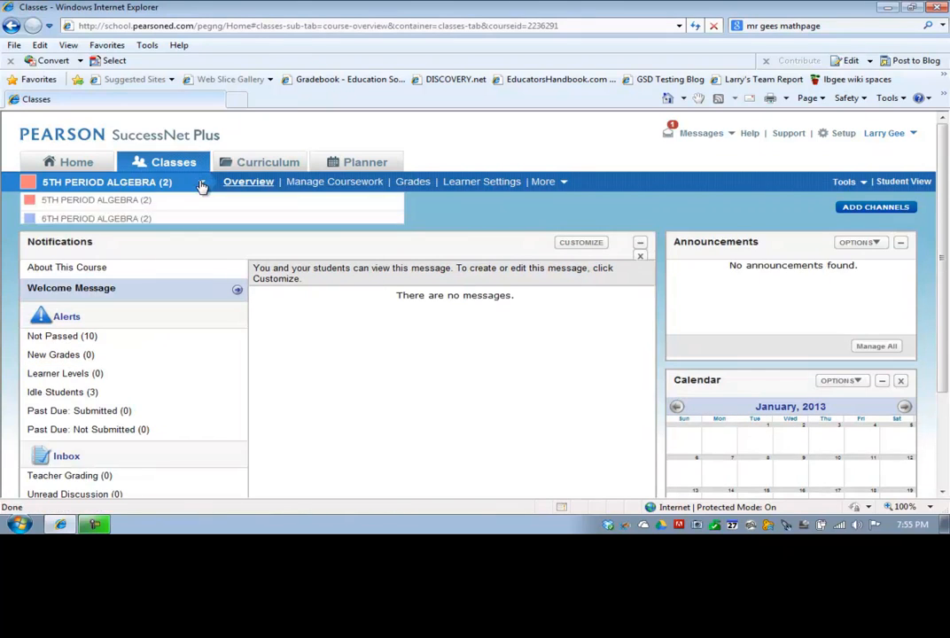
pyautogui.click(154, 239)
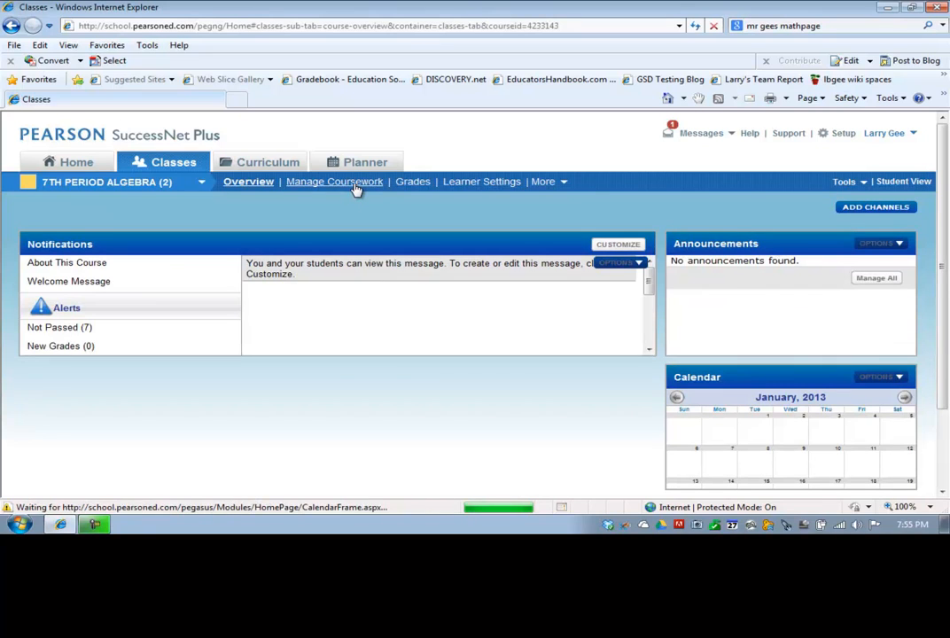
pyautogui.click(354, 189)
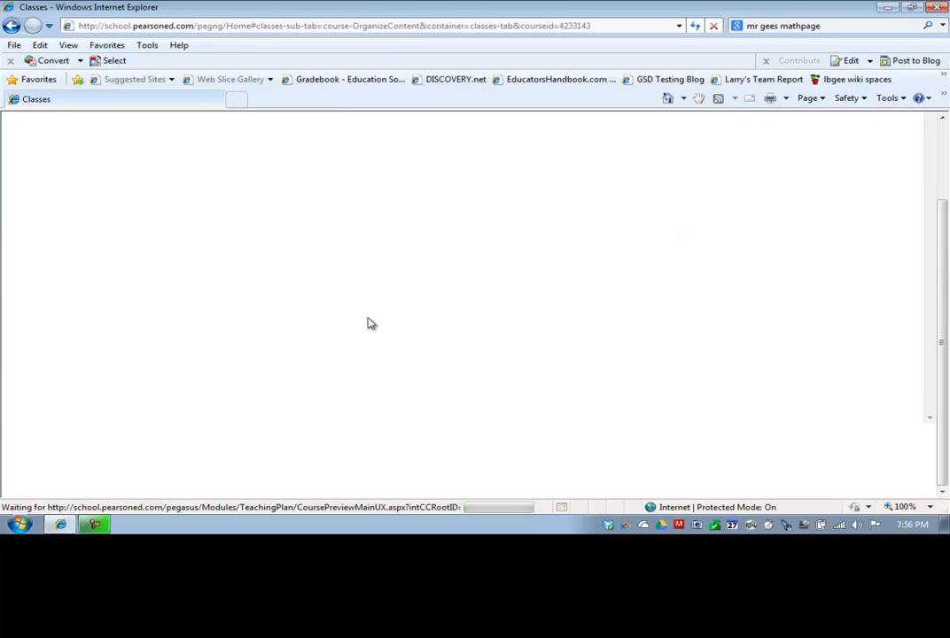
pyautogui.scroll(-6, 367, 322)
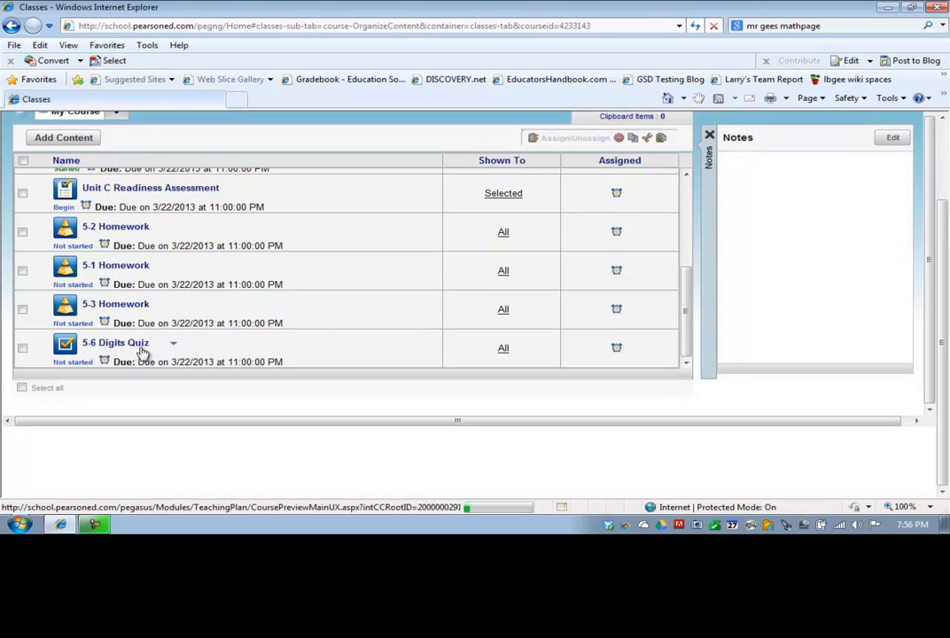
pyautogui.scroll(3, 193, 326)
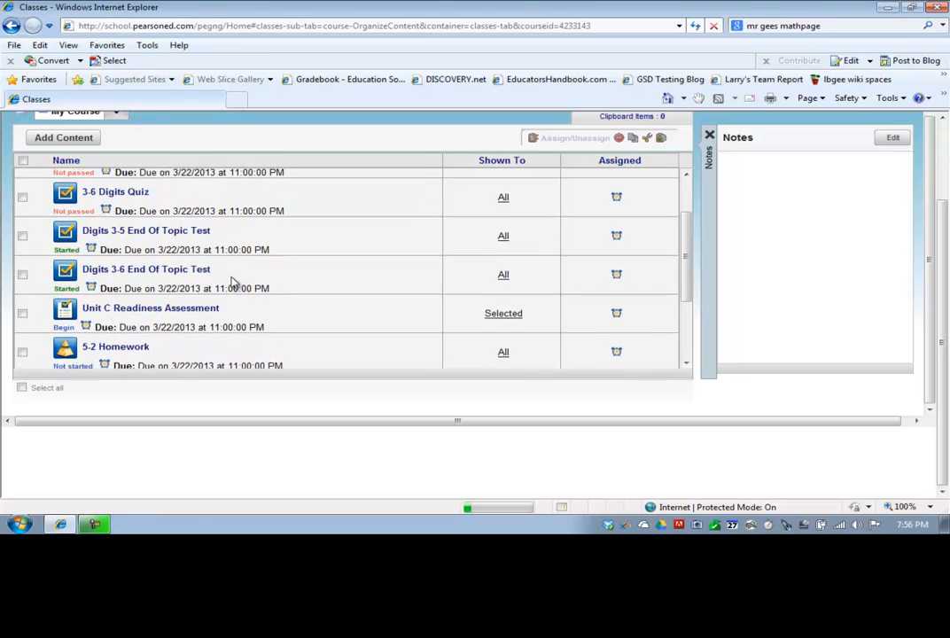
pyautogui.scroll(1, 232, 281)
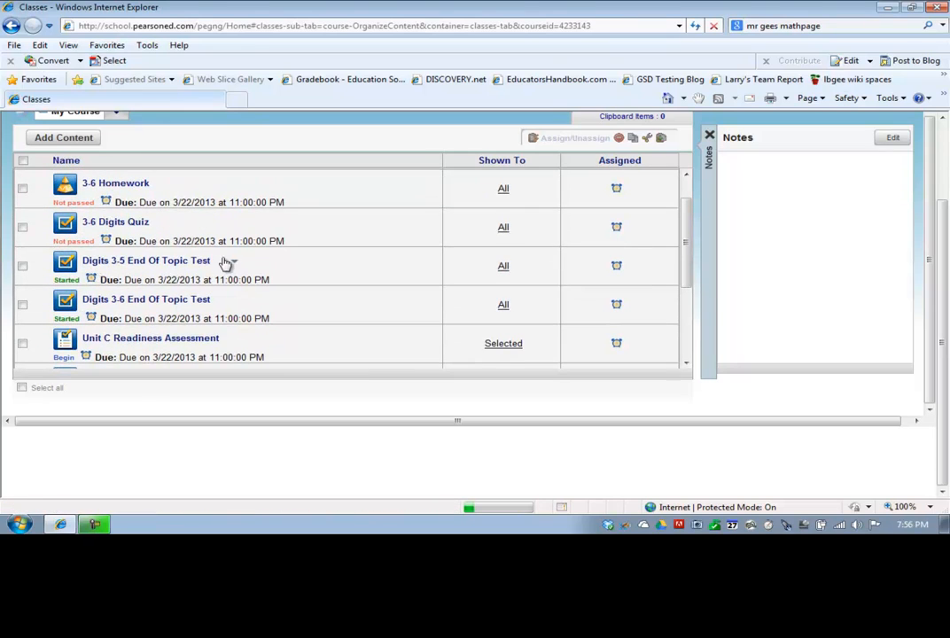
pyautogui.scroll(-4, 229, 266)
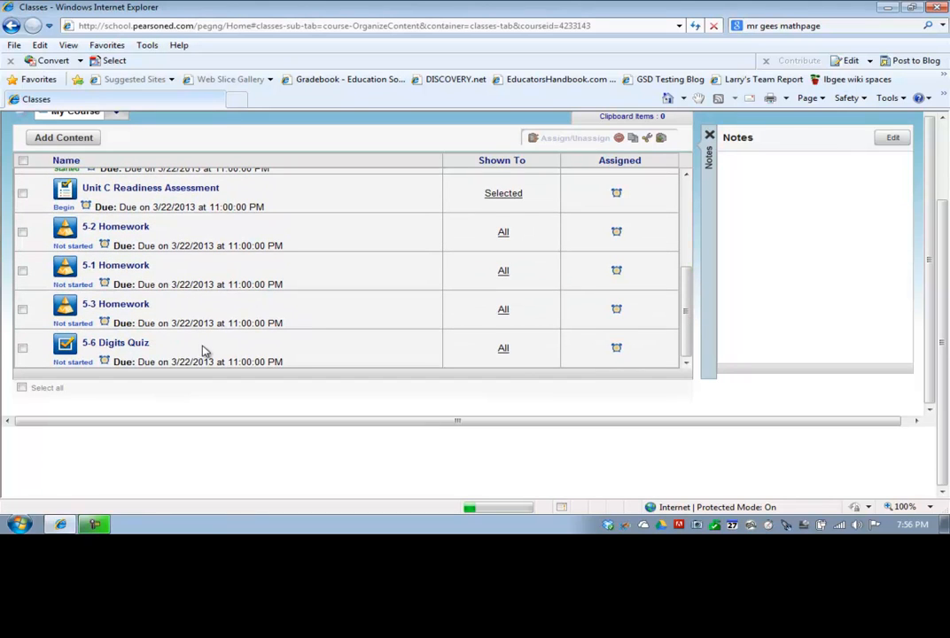
pyautogui.scroll(2, 175, 345)
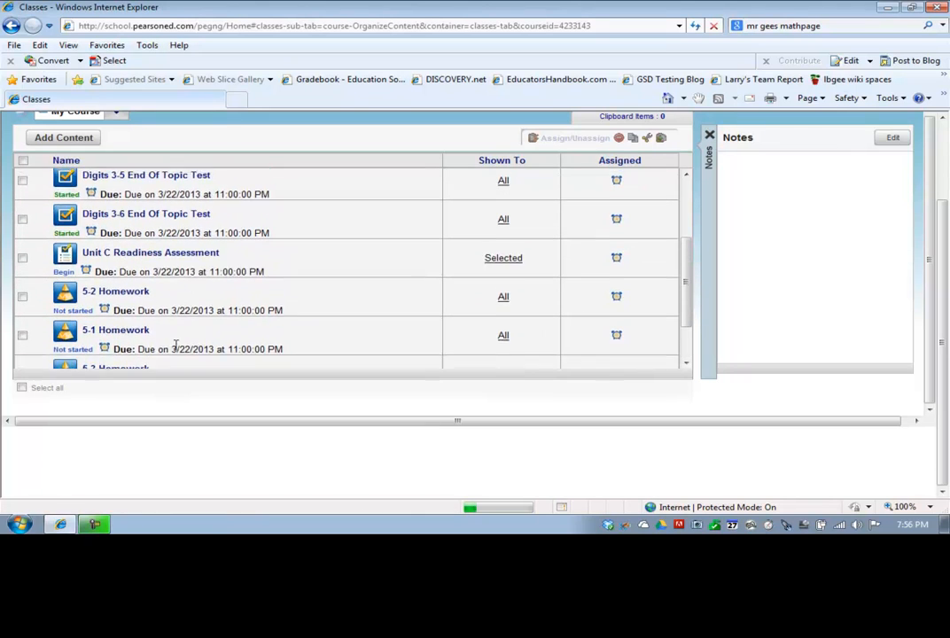
# Open the properties of the Digits 3-6 End Of Topic Test, review the advanced options including the proctor password requirement, and save them.
pyautogui.scroll(1, 175, 346)
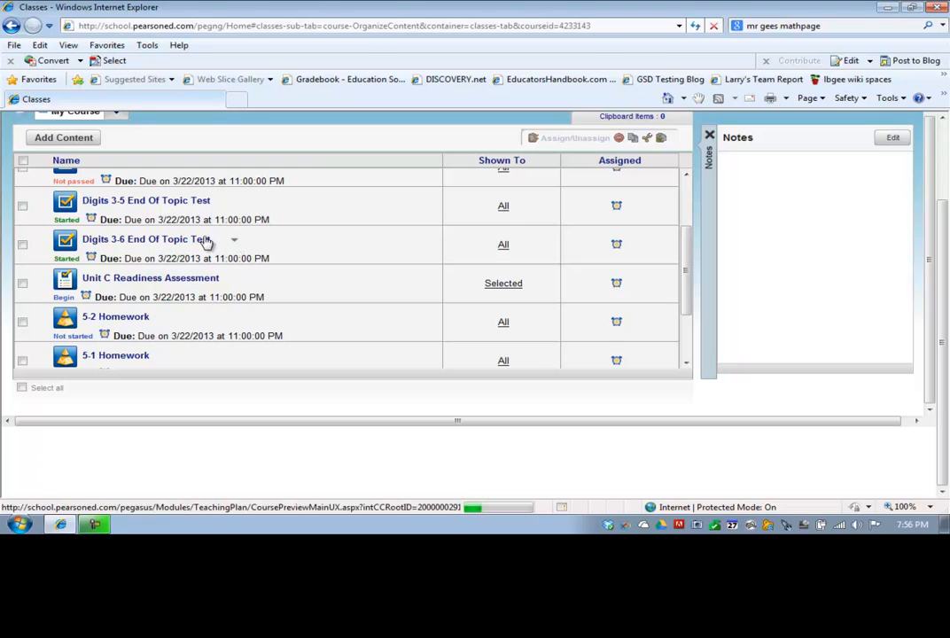
pyautogui.click(234, 244)
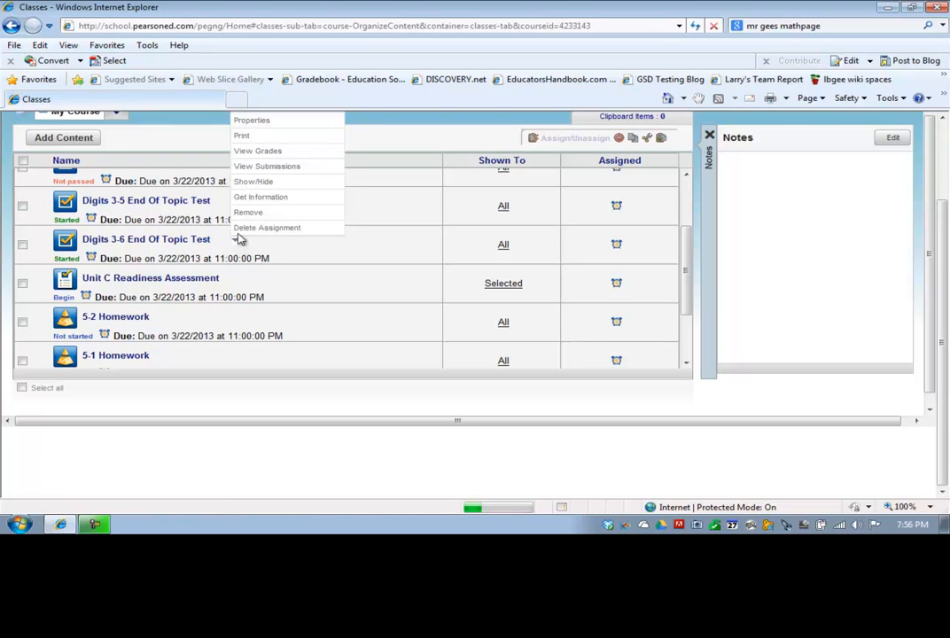
pyautogui.click(255, 123)
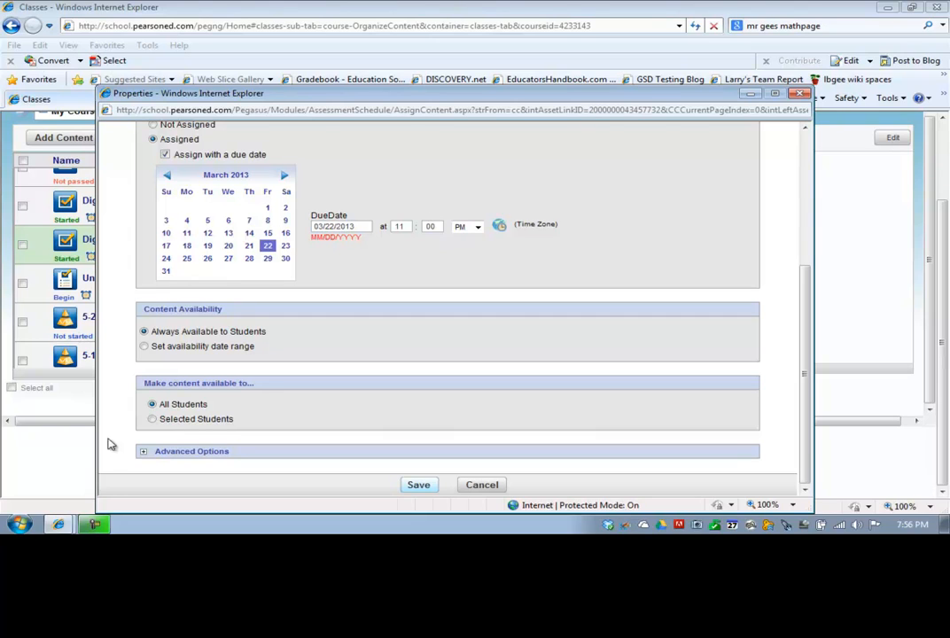
pyautogui.click(144, 452)
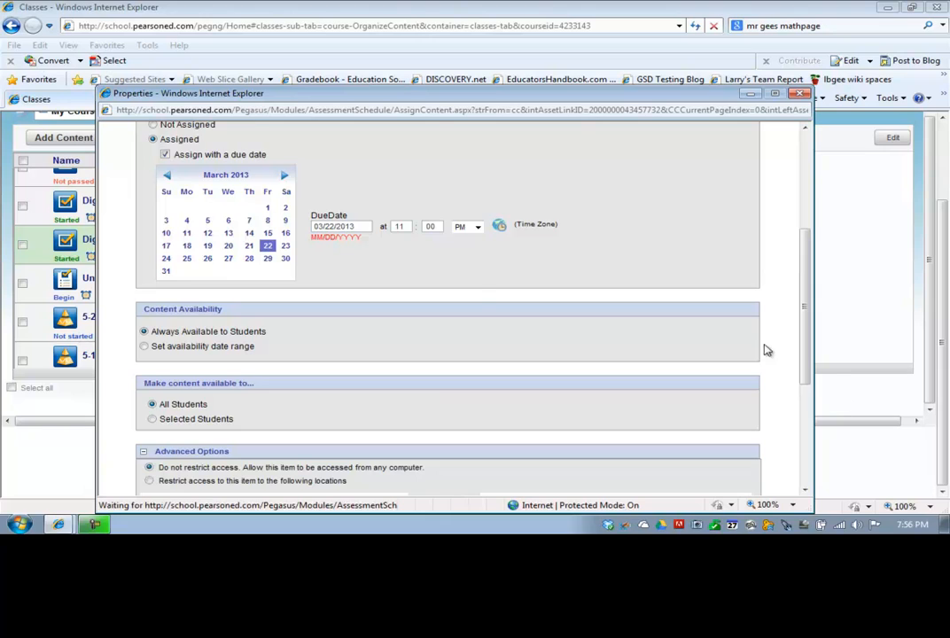
pyautogui.scroll(-5, 765, 327)
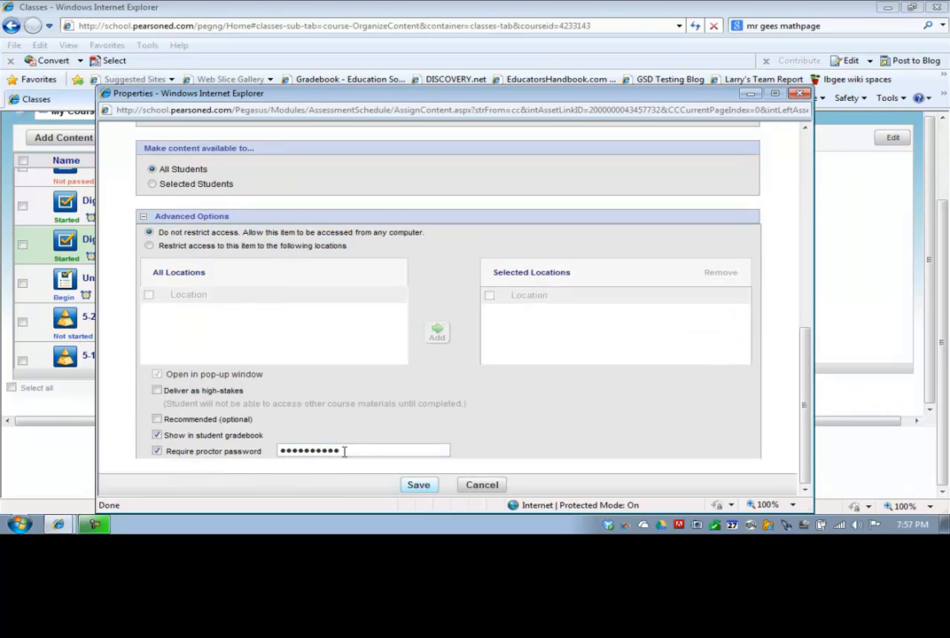
pyautogui.scroll(10, 300, 315)
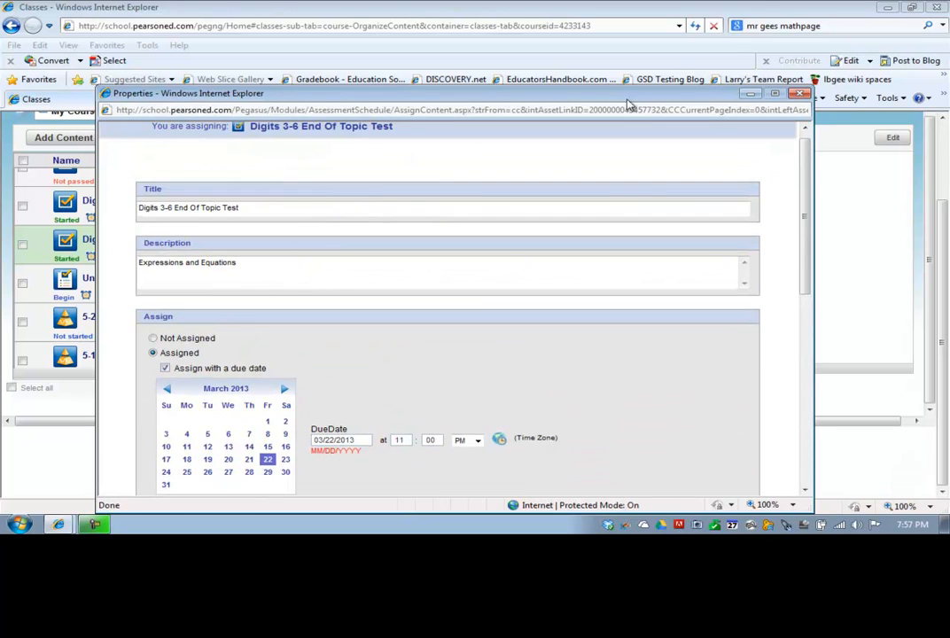
pyautogui.moveTo(607, 108); pyautogui.dragTo(620, 30)
pyautogui.moveTo(816, 222); pyautogui.dragTo(831, 426)
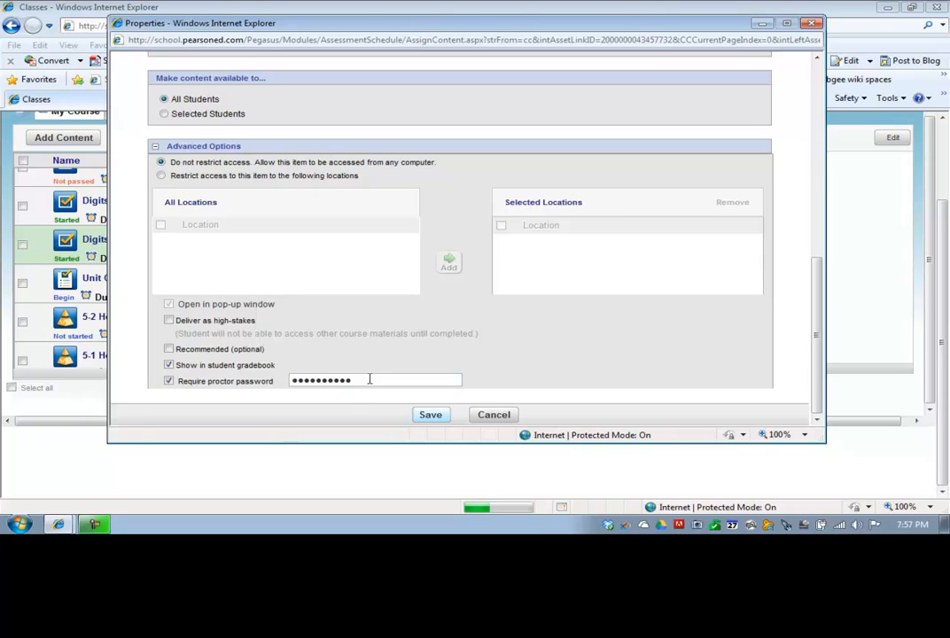
pyautogui.click(434, 418)
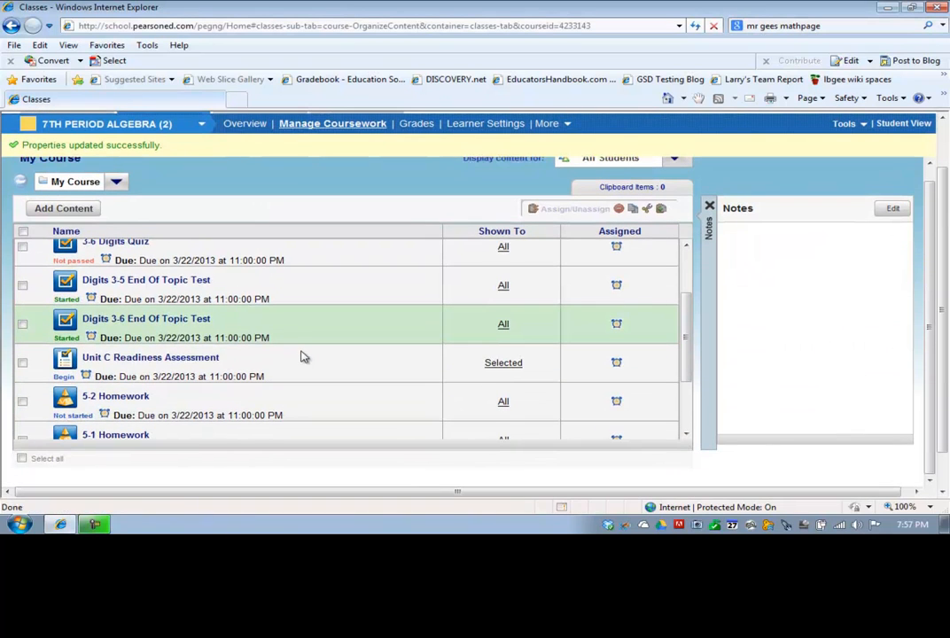
pyautogui.scroll(-3, 305, 361)
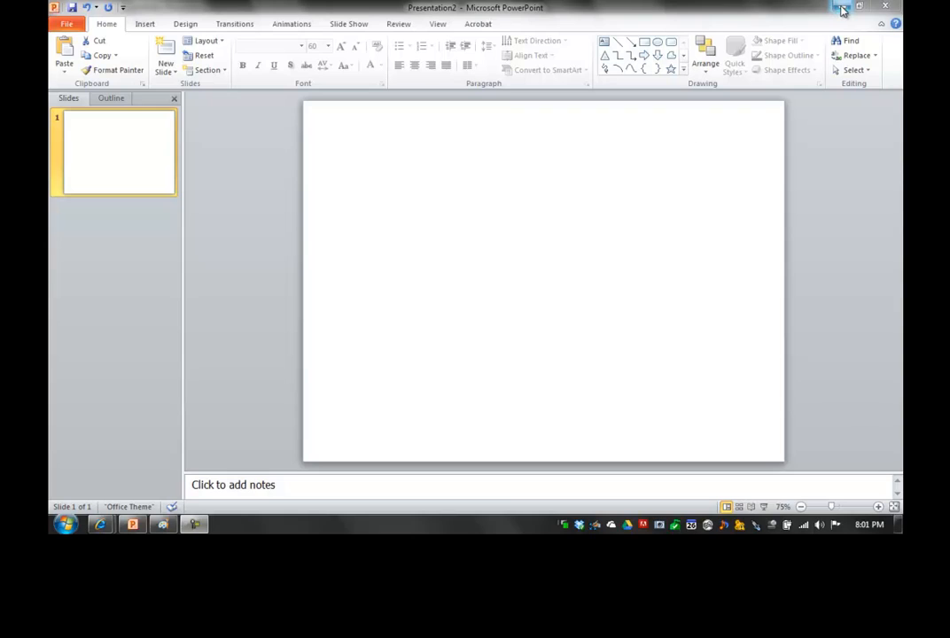
# Switch to PowerPoint and open the recent presentation Notes 5-1.
pyautogui.click(69, 25)
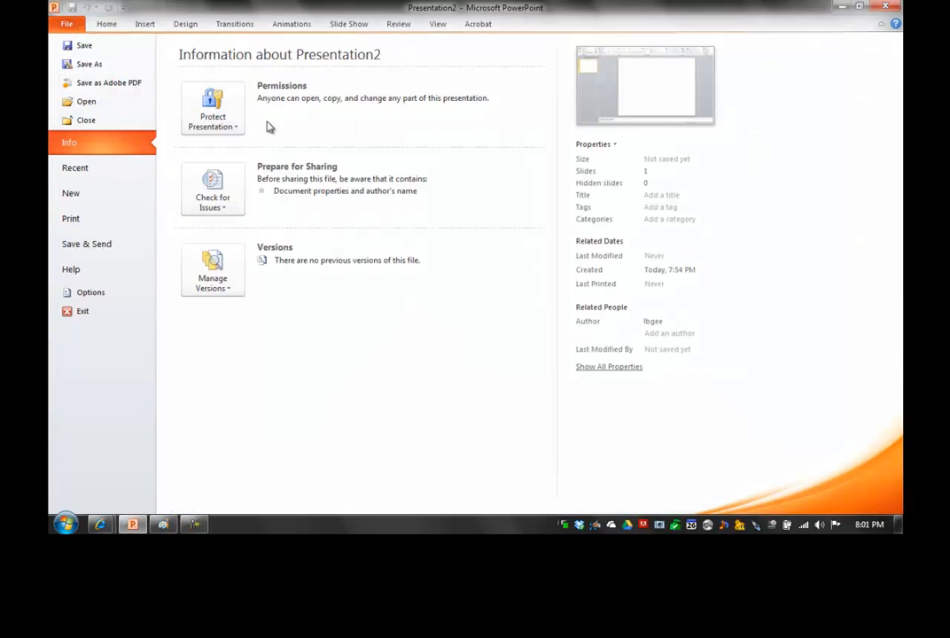
pyautogui.click(83, 170)
pyautogui.click(208, 89)
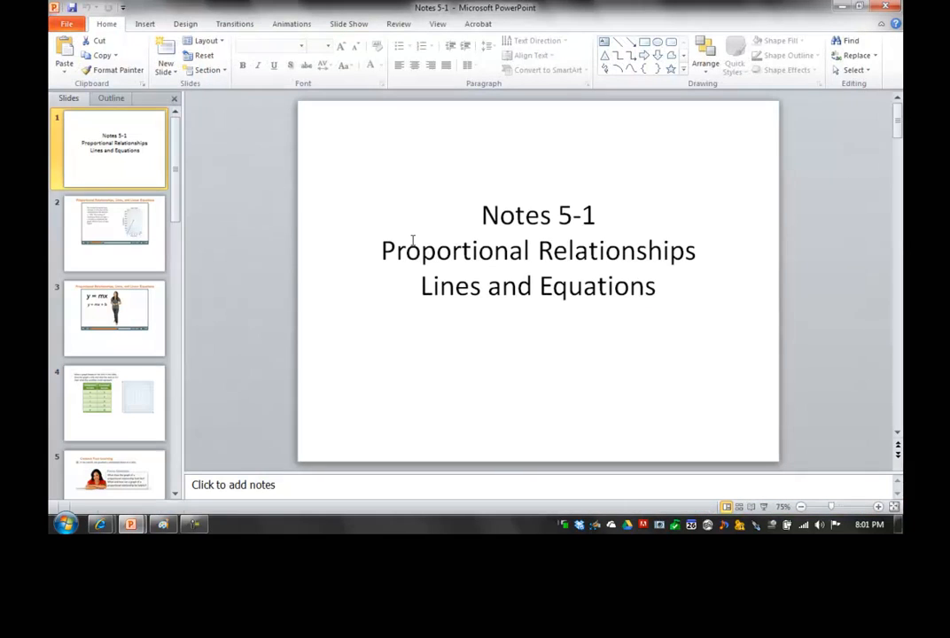
# Run the Notes 5-1 slide show through to the Reflect slide, end it, and return to the title slide.
pyautogui.press('F5')
pyautogui.click(193, 255)
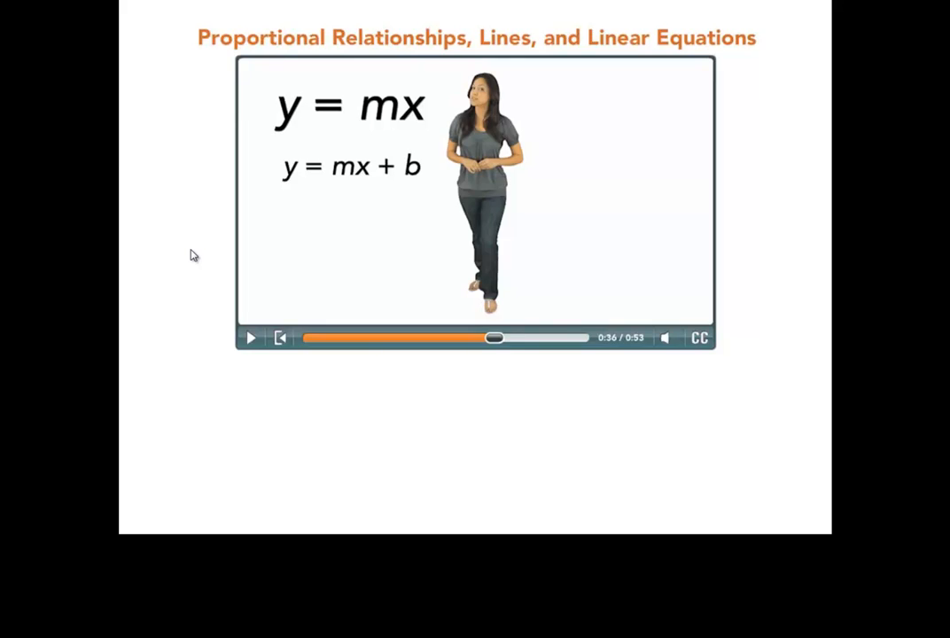
pyautogui.click(193, 255)
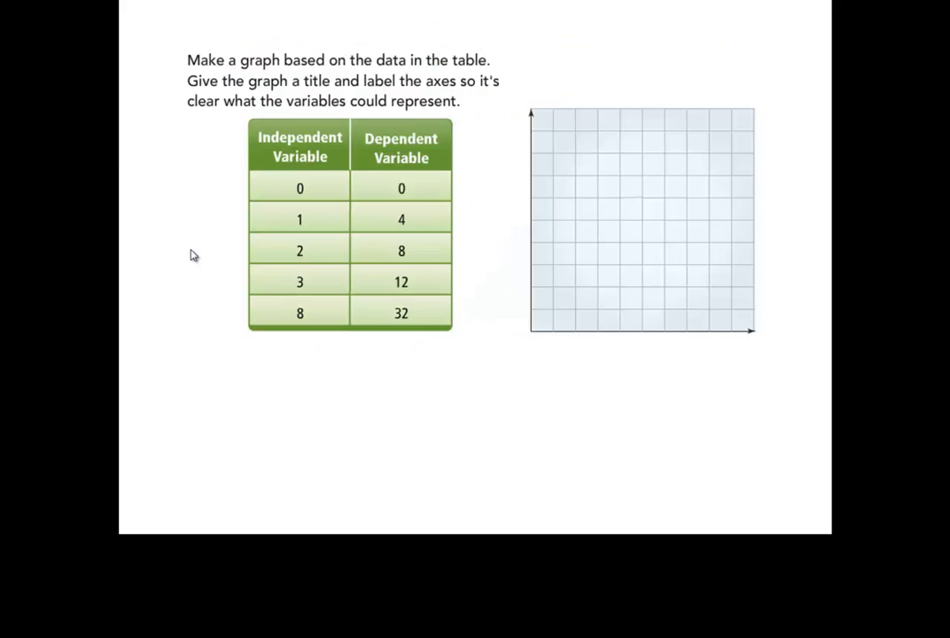
pyautogui.click(193, 255)
pyautogui.press('Left')
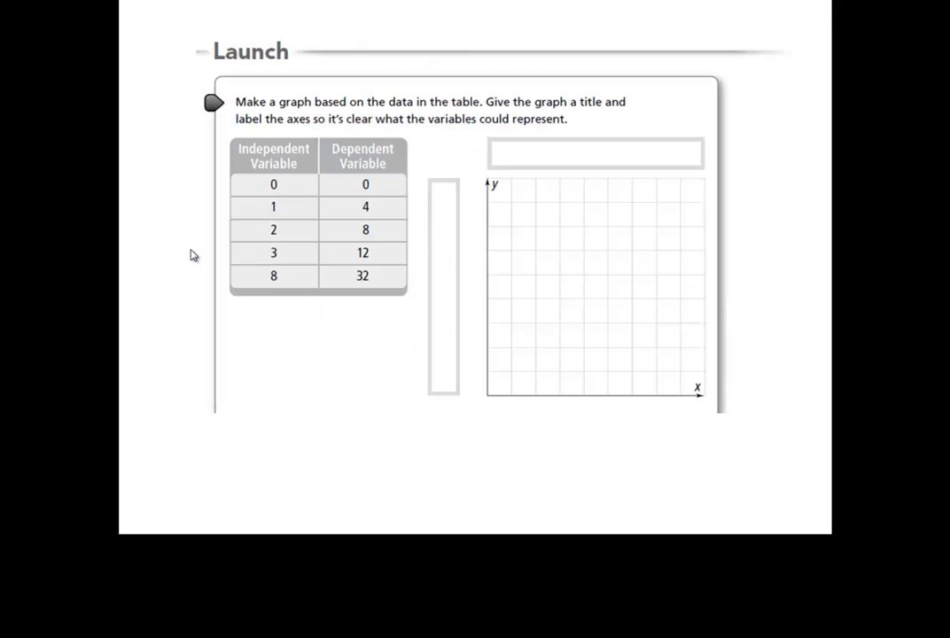
pyautogui.click(193, 255)
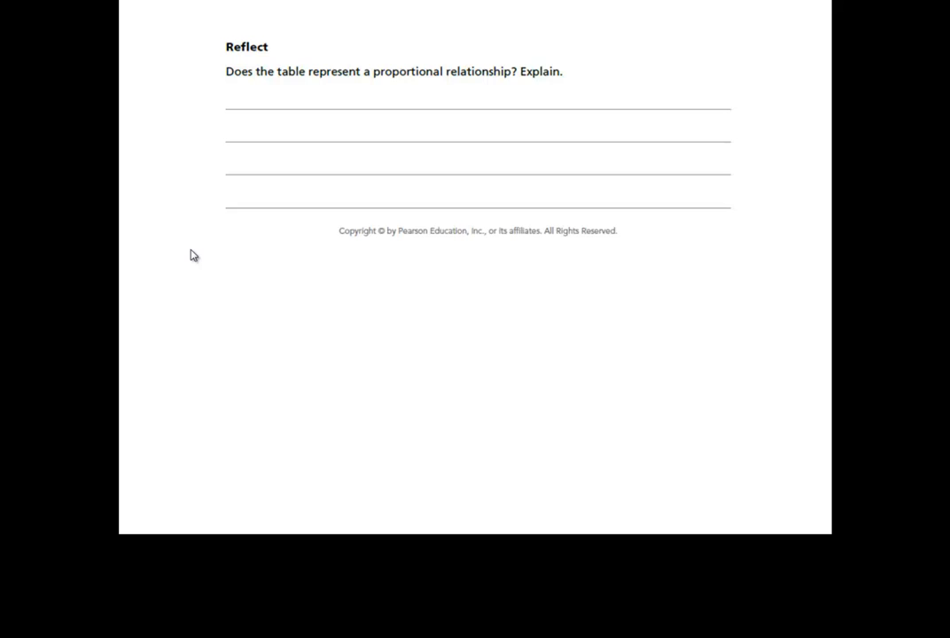
pyautogui.press('Escape')
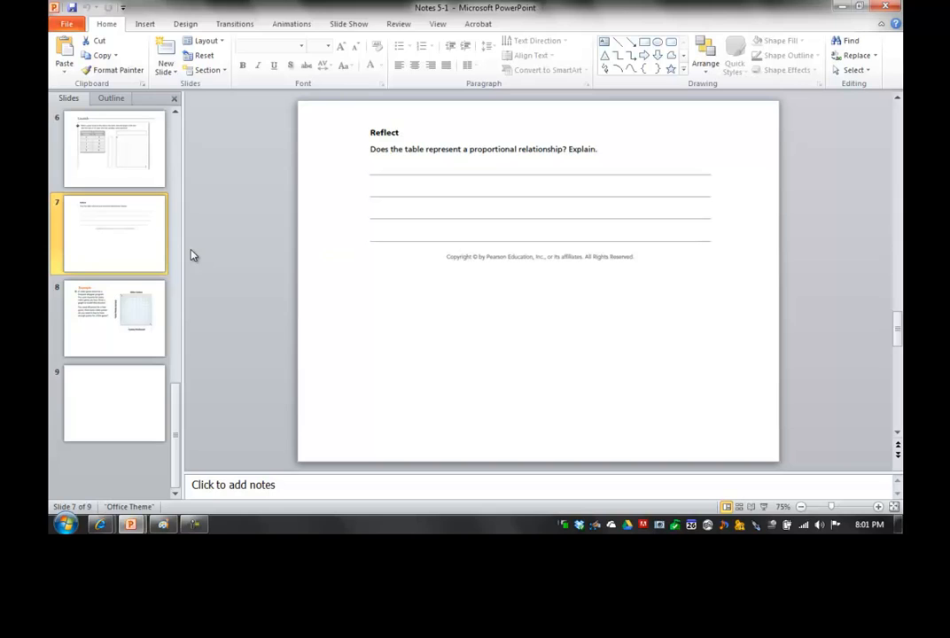
pyautogui.scroll(5, 112, 165)
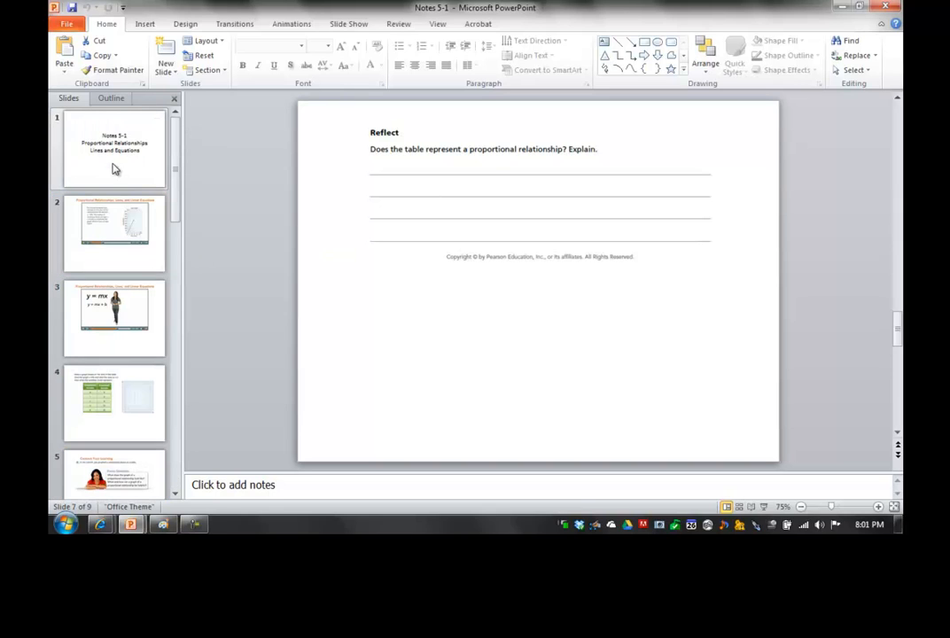
pyautogui.click(113, 168)
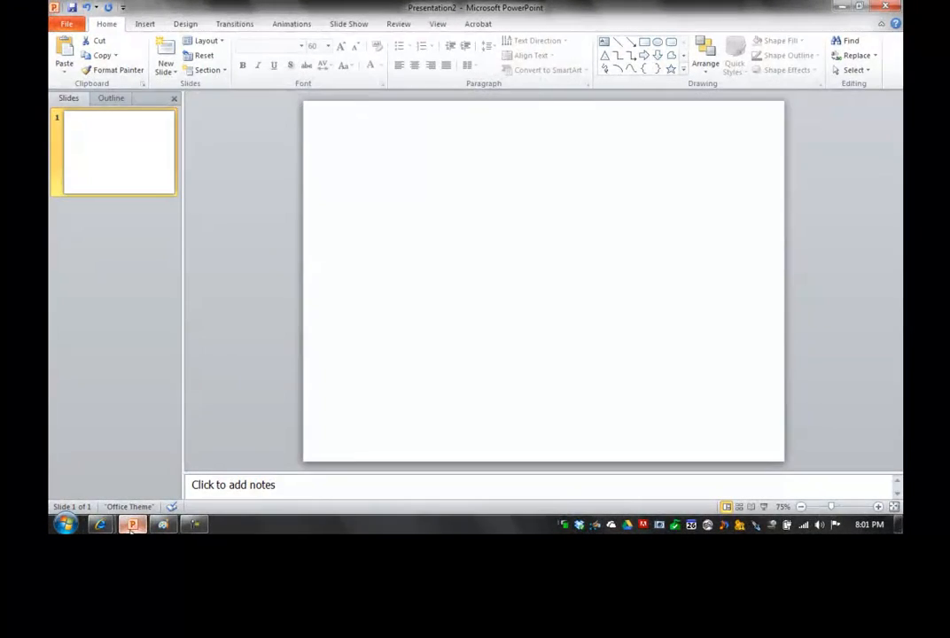
# Look over the blank Presentation2, the screenshot in Paint, and the Lesson 5-1 topic opener video in Internet Explorer.
pyautogui.click(131, 524)
pyautogui.click(131, 524)
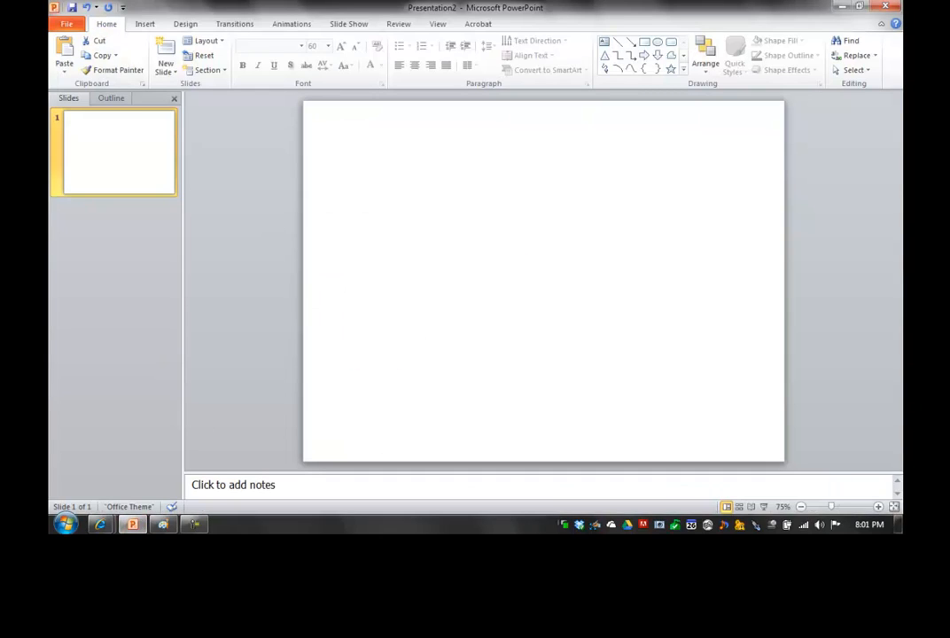
pyautogui.click(163, 524)
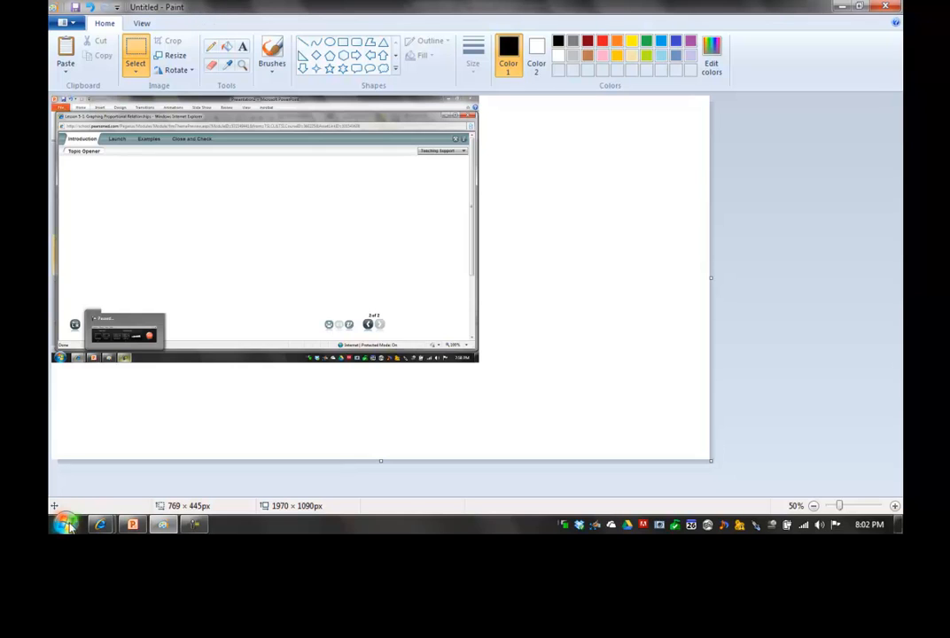
pyautogui.click(102, 525)
pyautogui.click(244, 452)
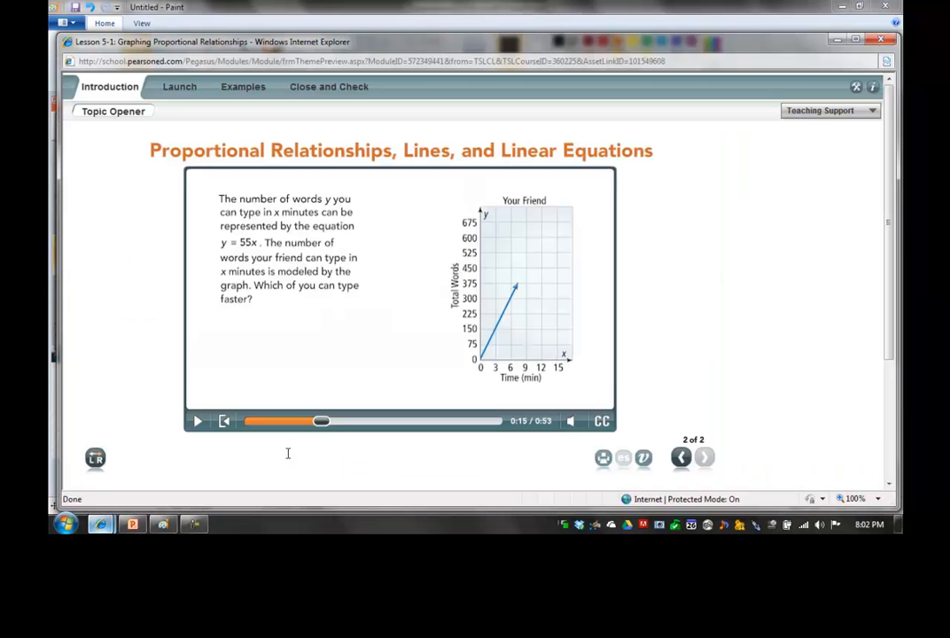
pyautogui.click(224, 421)
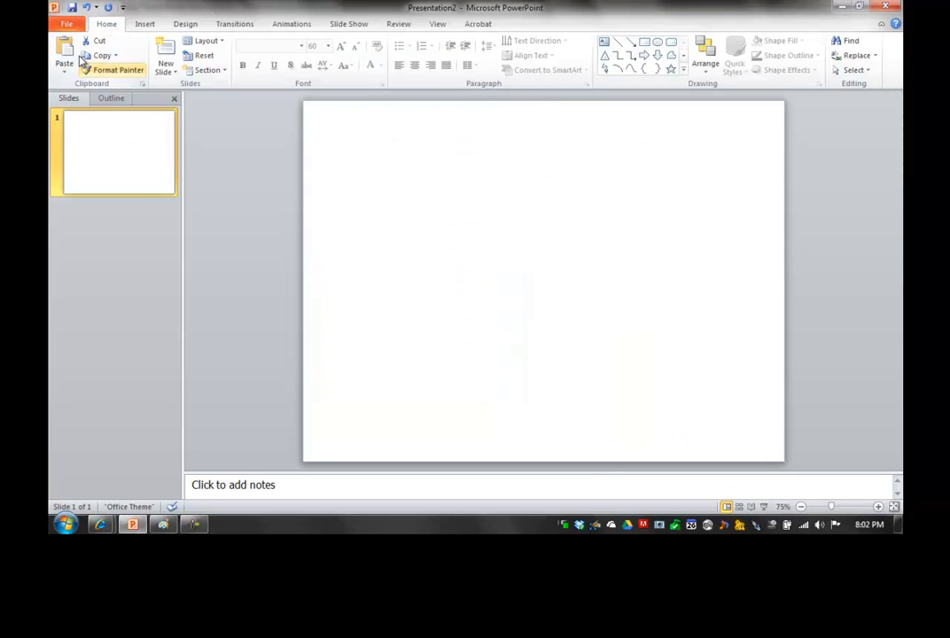
# Create a new blank presentation in PowerPoint and delete the title and subtitle placeholders from its first slide.
pyautogui.click(67, 24)
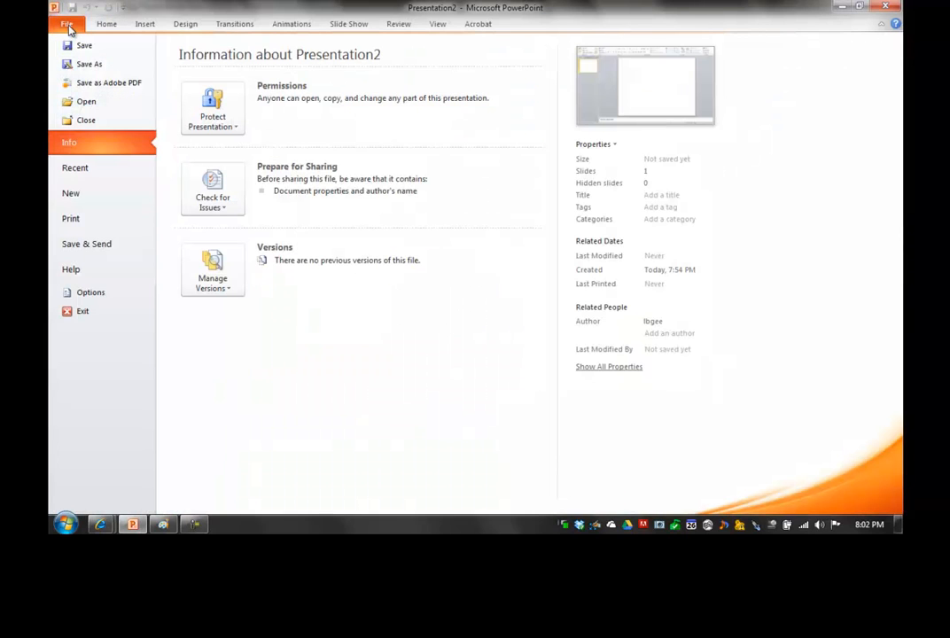
pyautogui.click(78, 195)
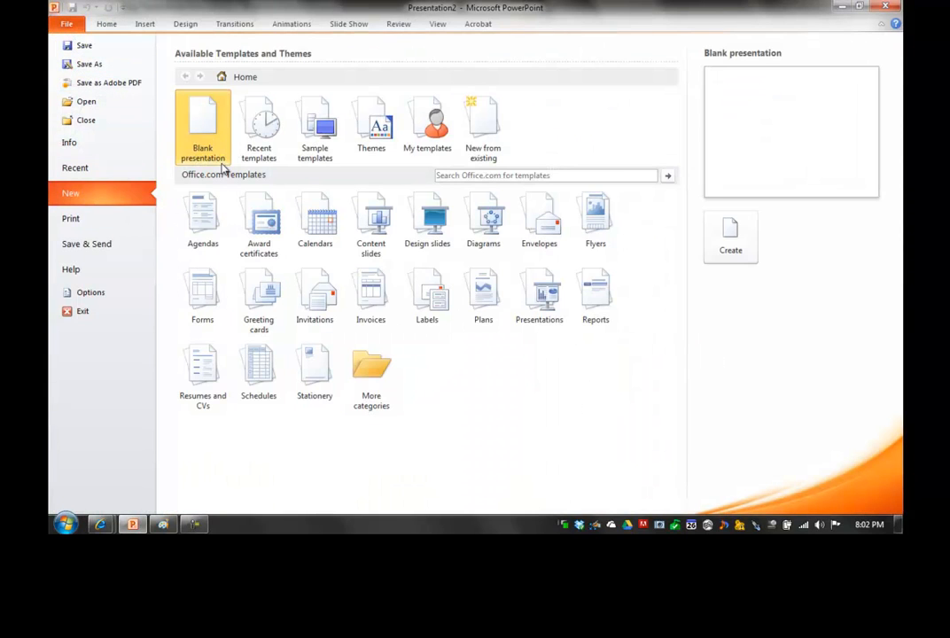
pyautogui.doubleClick(209, 135)
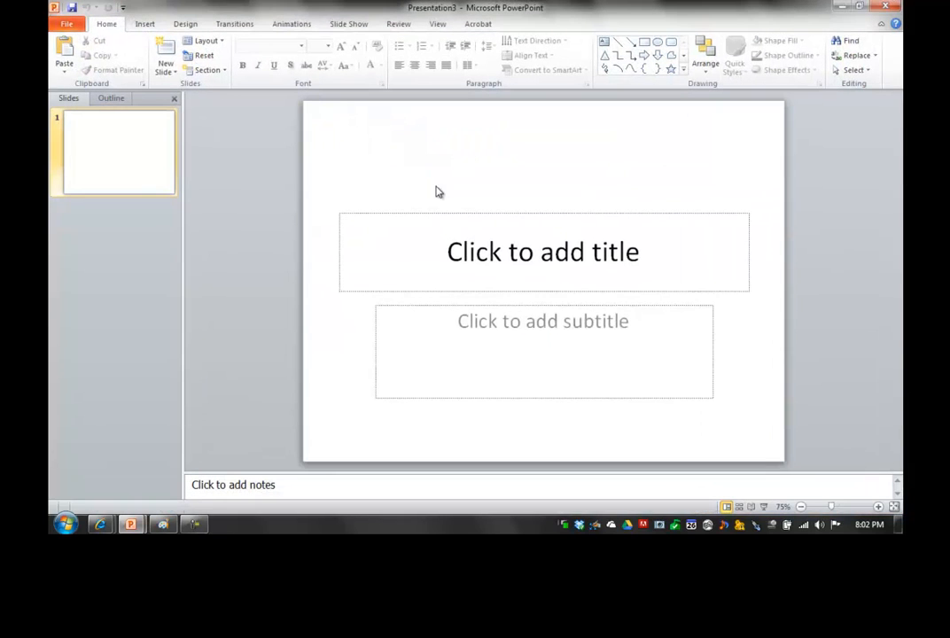
pyautogui.click(527, 213)
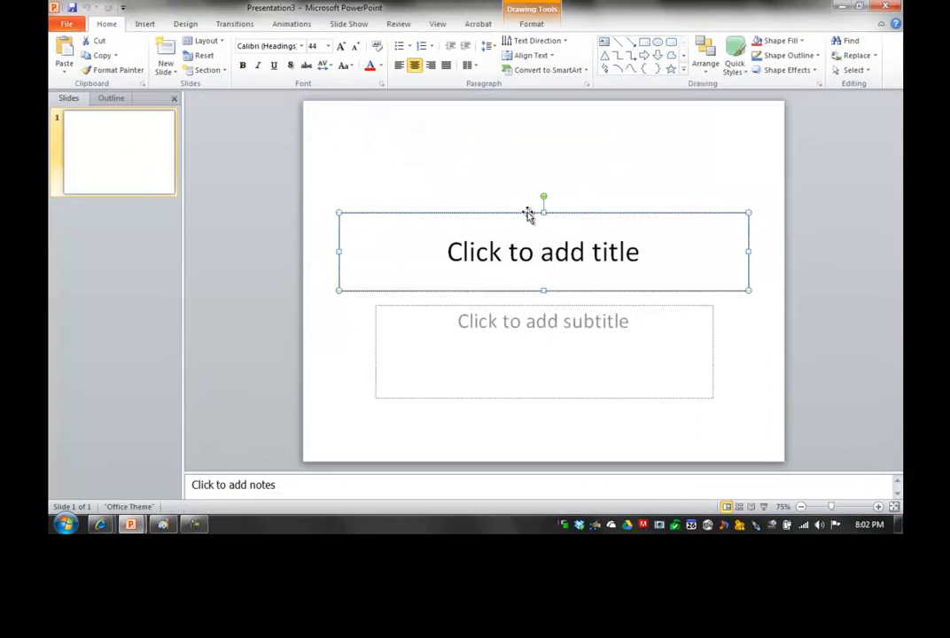
pyautogui.press('Delete')
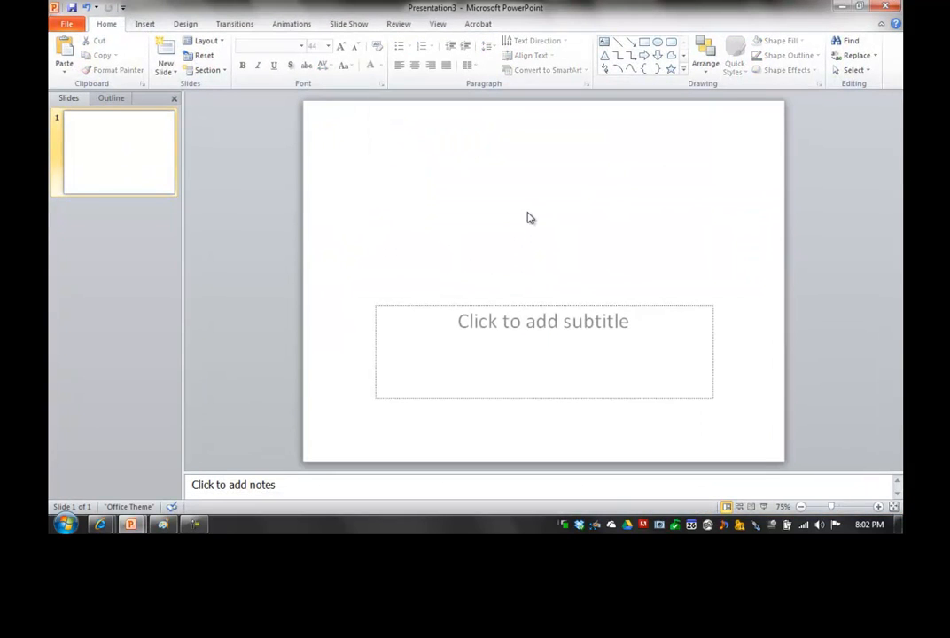
pyautogui.click(558, 307)
pyautogui.click(559, 305)
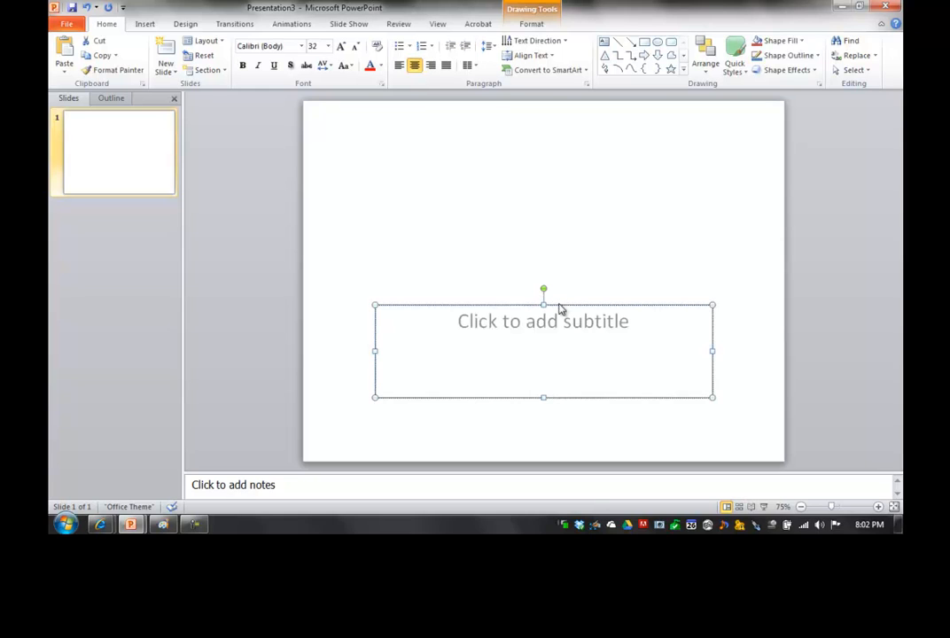
pyautogui.press('Delete')
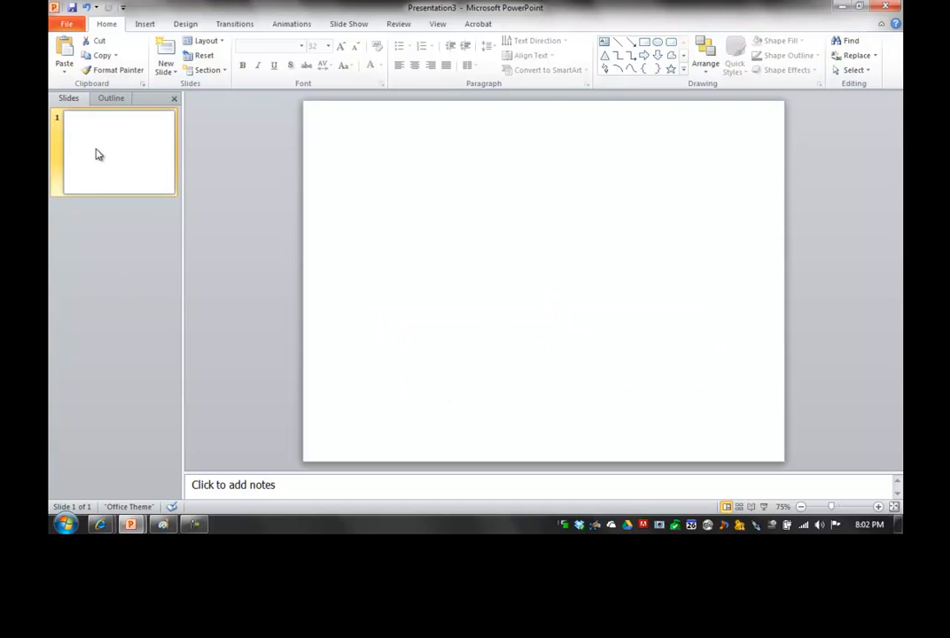
# Duplicate the blank slide repeatedly to build a set of empty slides.
pyautogui.rightClick(97, 152)
pyautogui.click(153, 236)
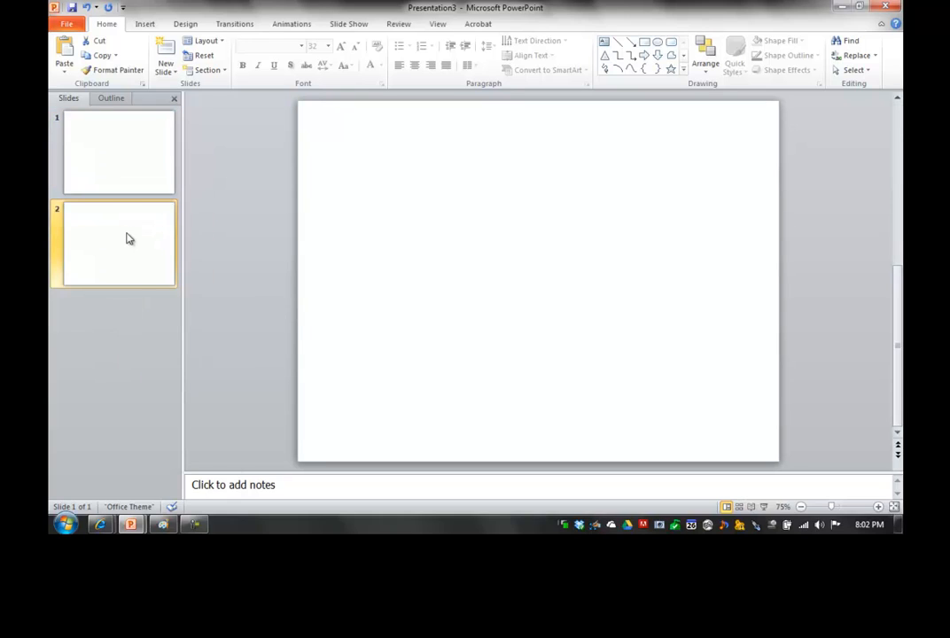
pyautogui.rightClick(128, 236)
pyautogui.click(173, 322)
pyautogui.rightClick(119, 327)
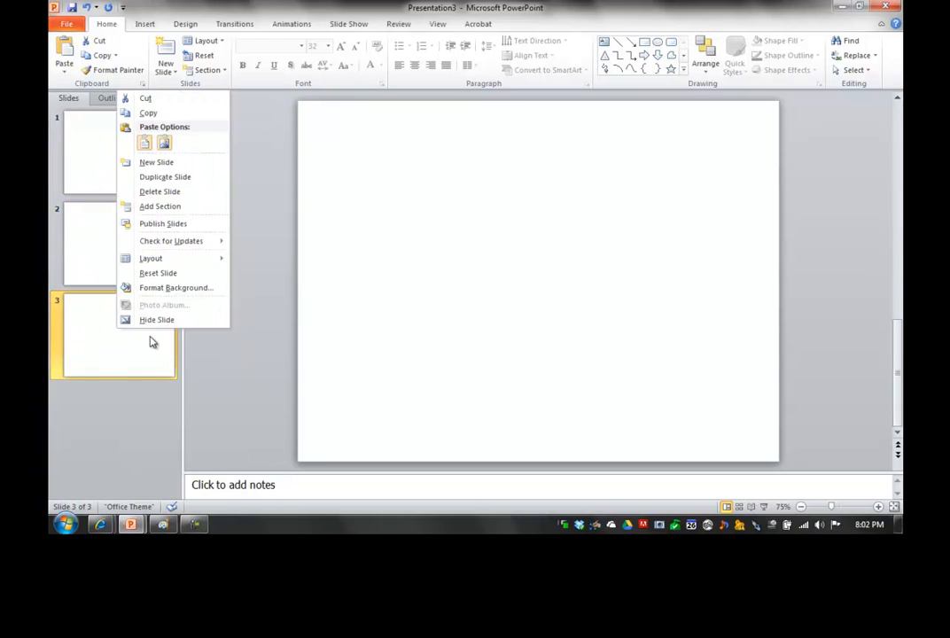